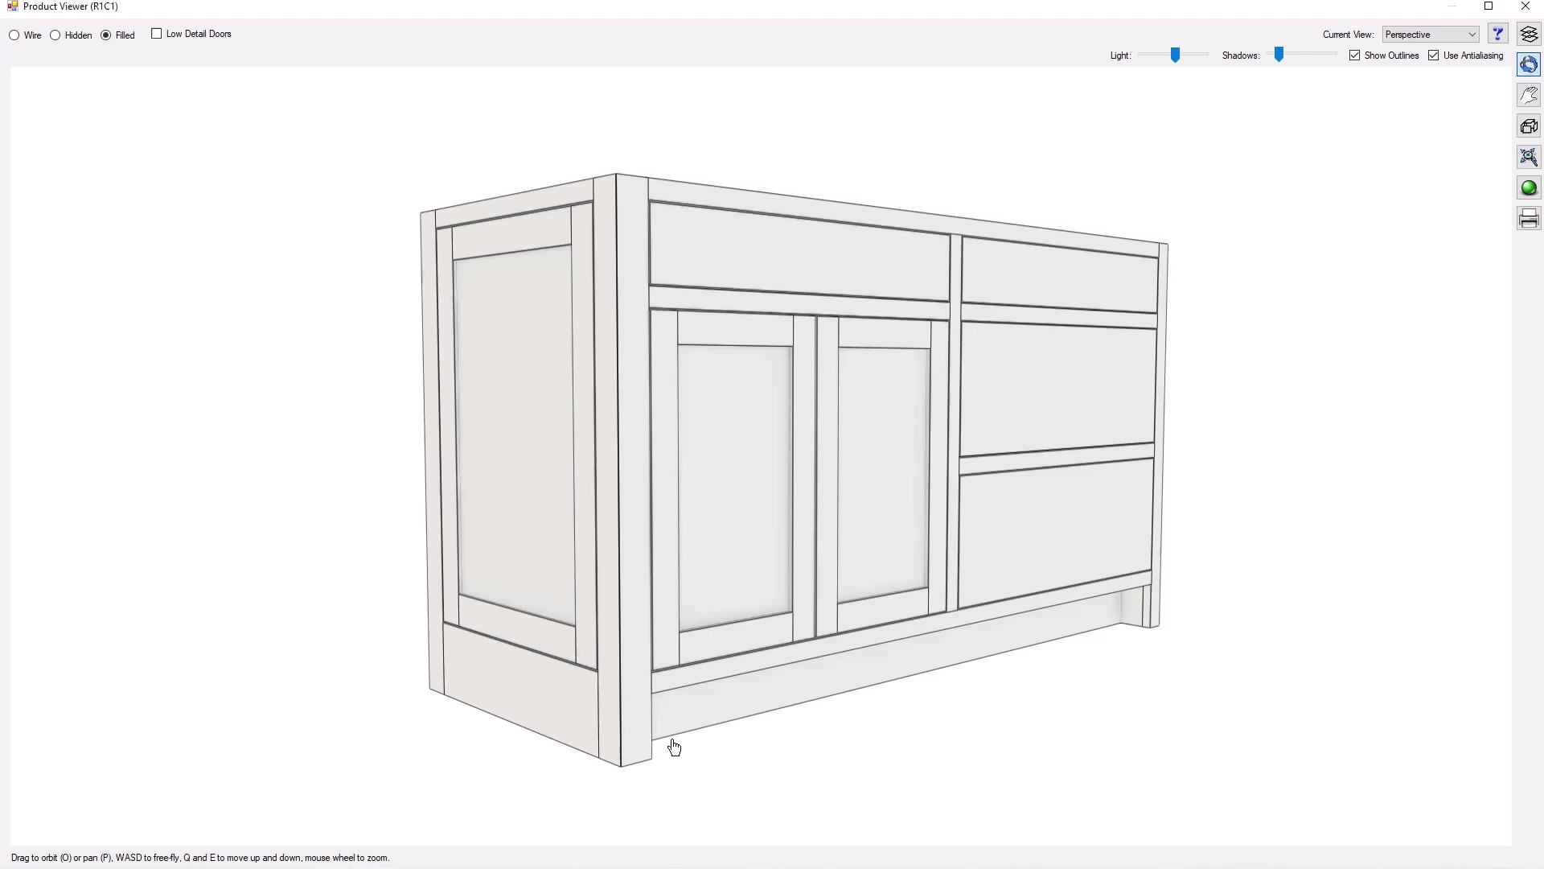
Orbit the 60-inch cabinet in the Product Viewer so its front and finished end face the viewer.
drag(674, 747, 675, 745)
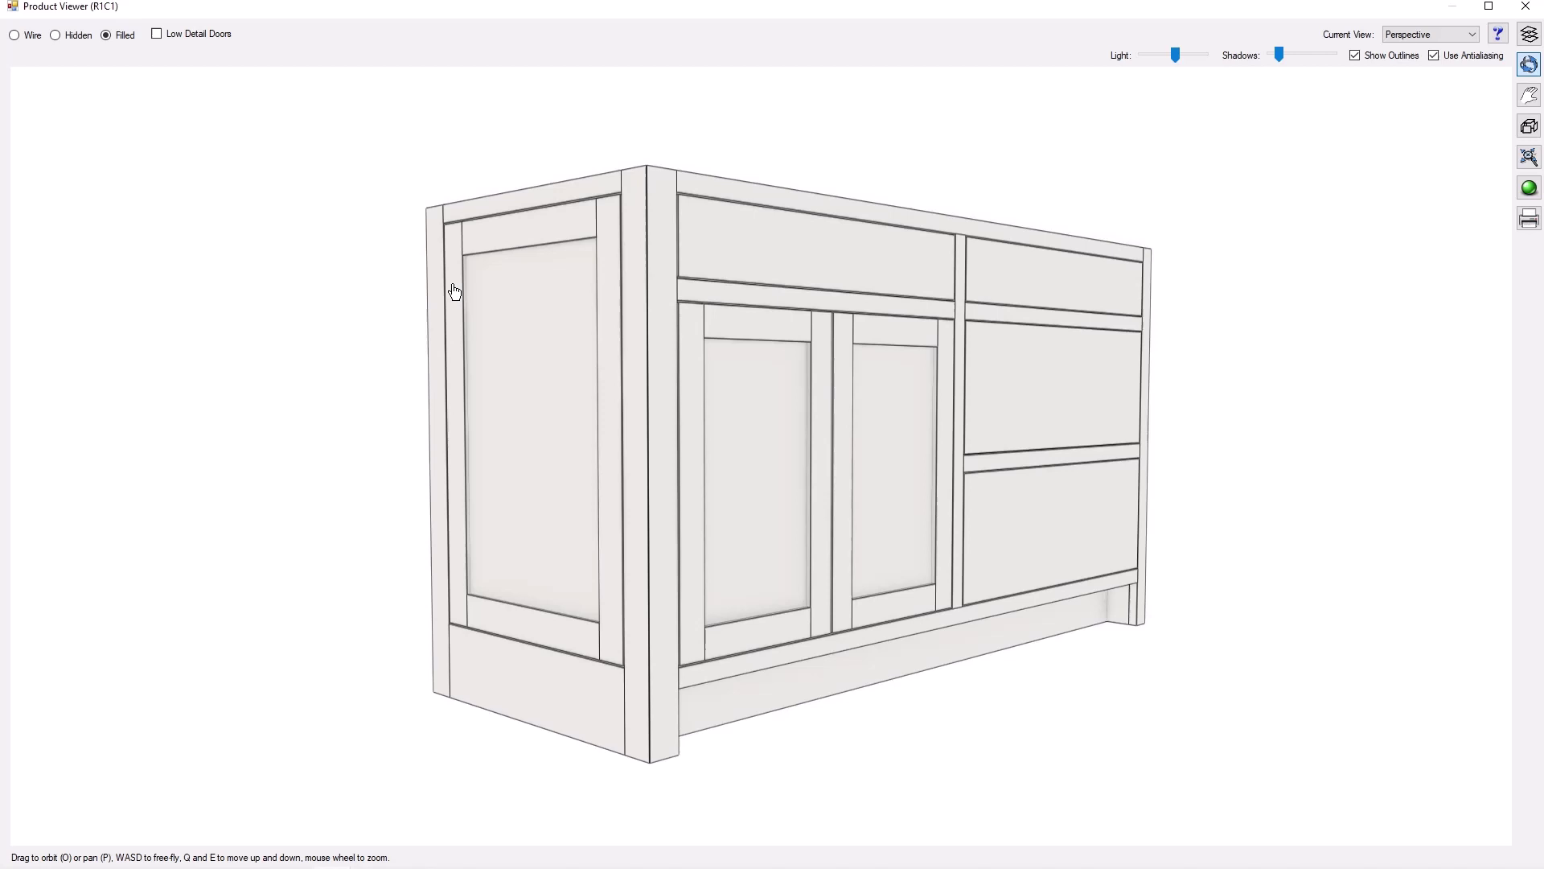
drag(597, 666, 600, 672)
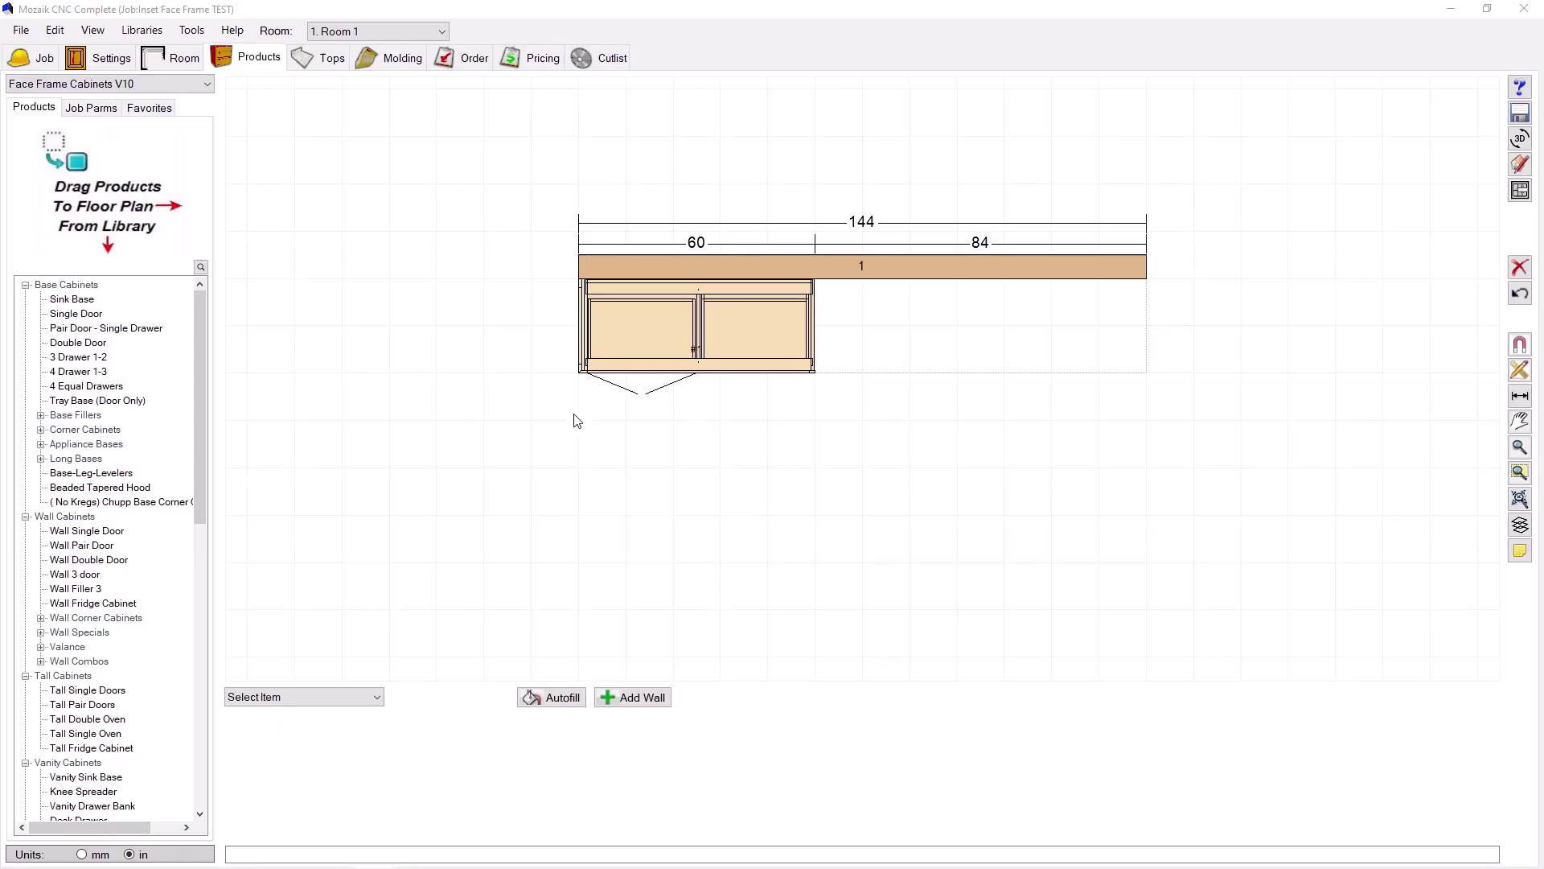
scroll(565, 311, up, 1)
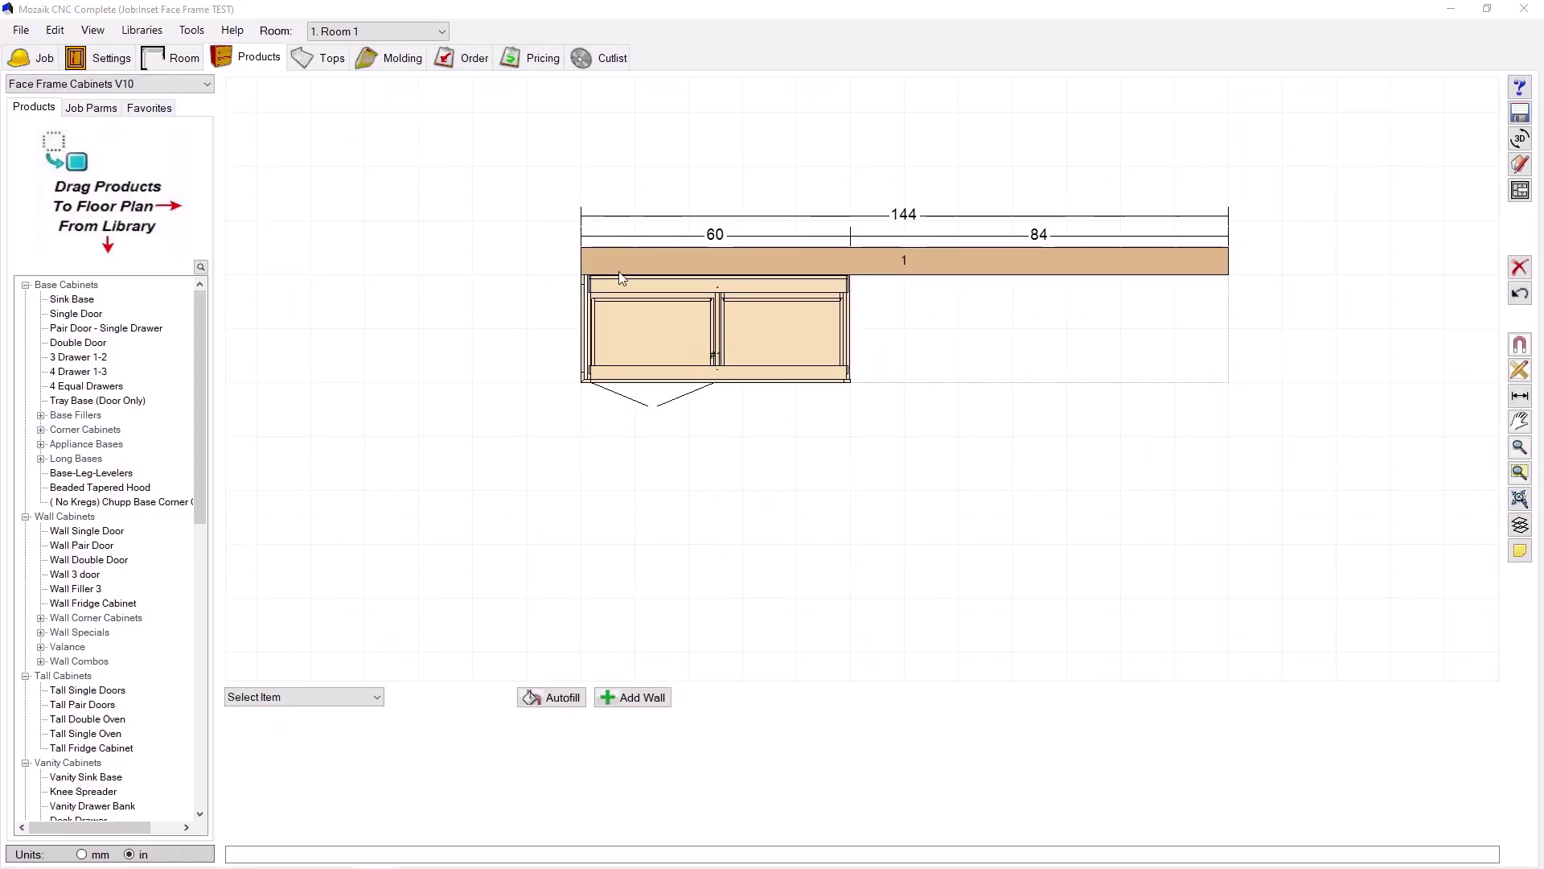
double_click(696, 331)
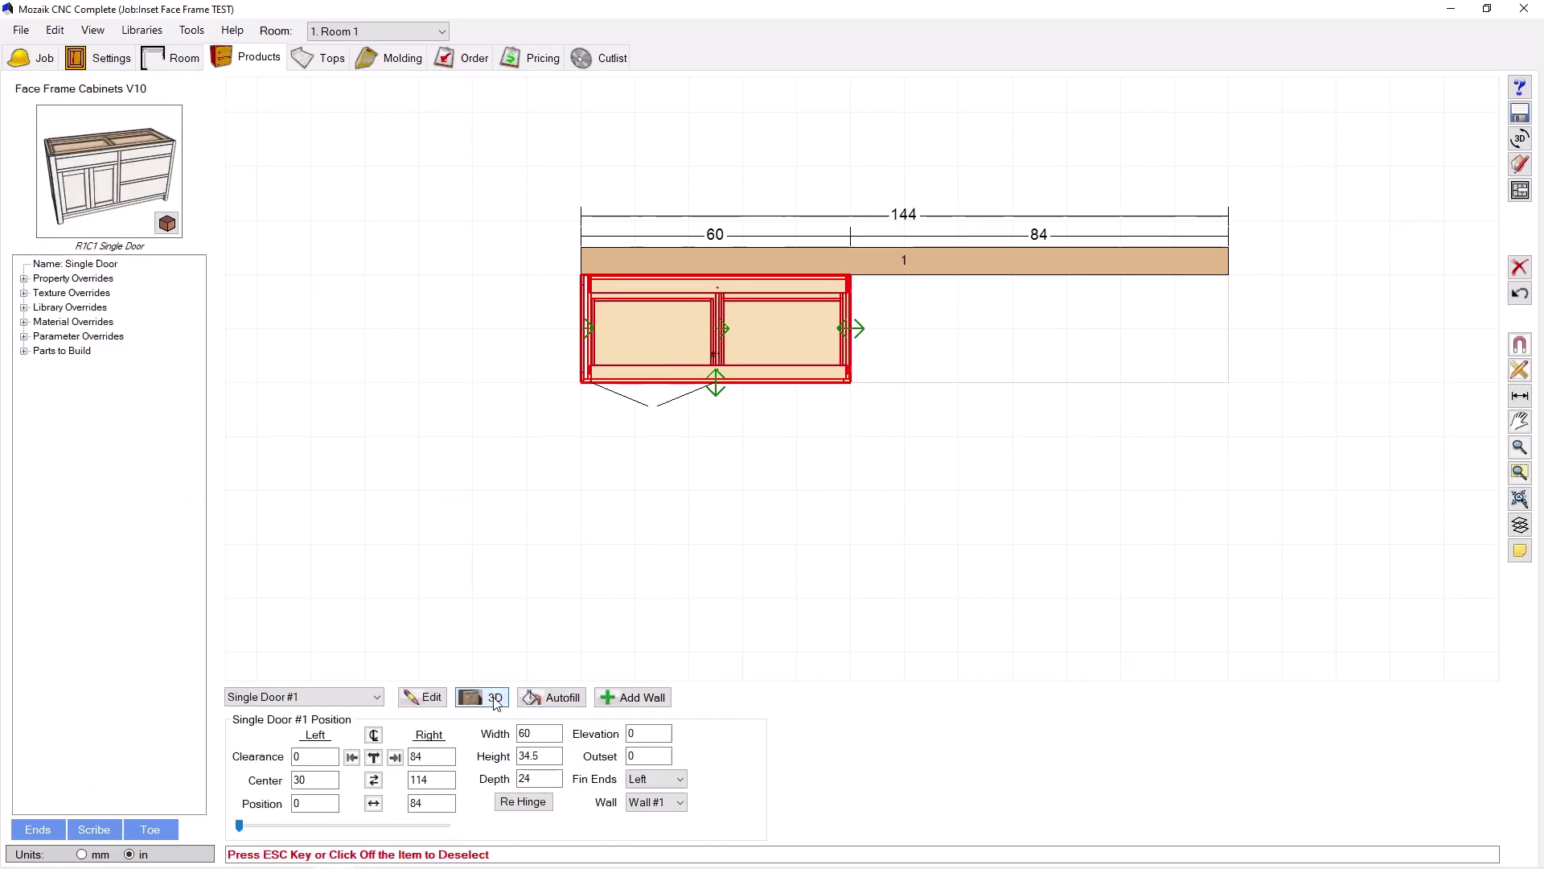
click(497, 697)
drag(716, 568, 600, 471)
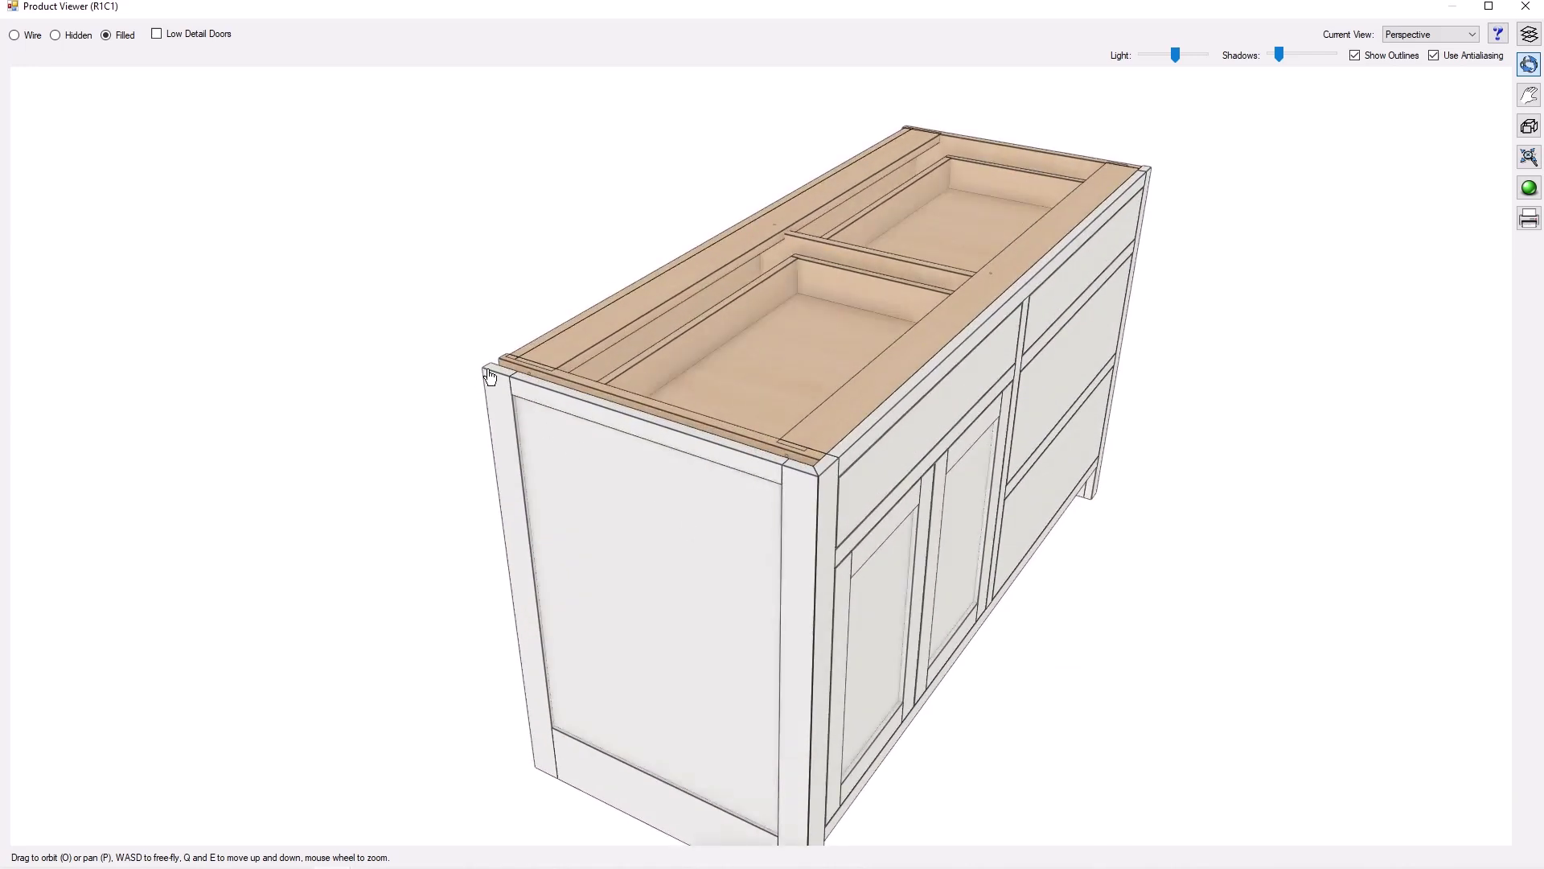
drag(802, 491, 782, 471)
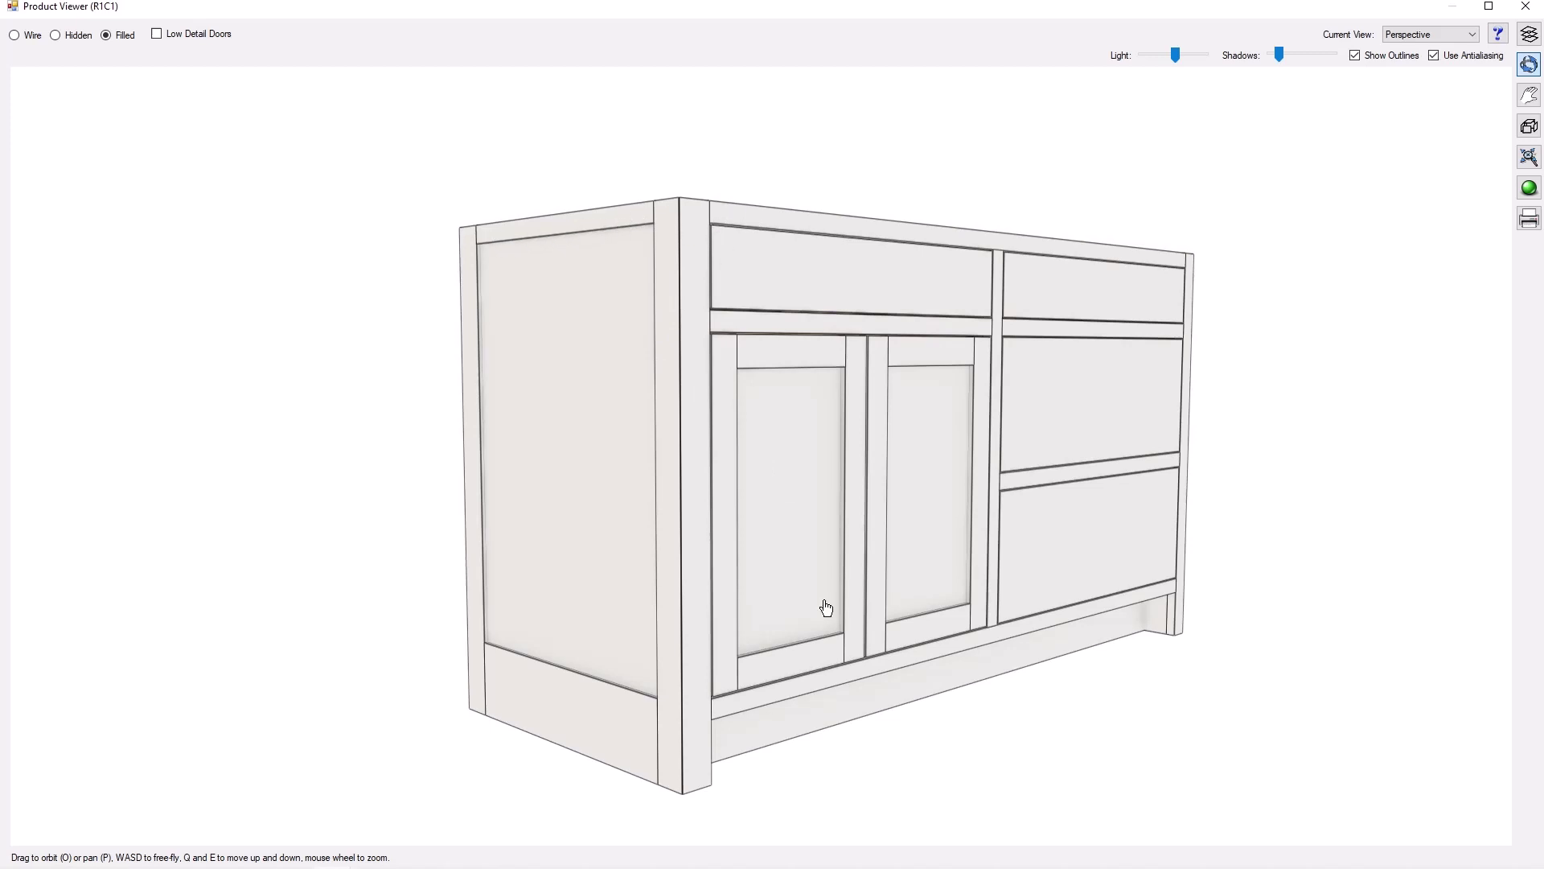
drag(637, 738, 632, 736)
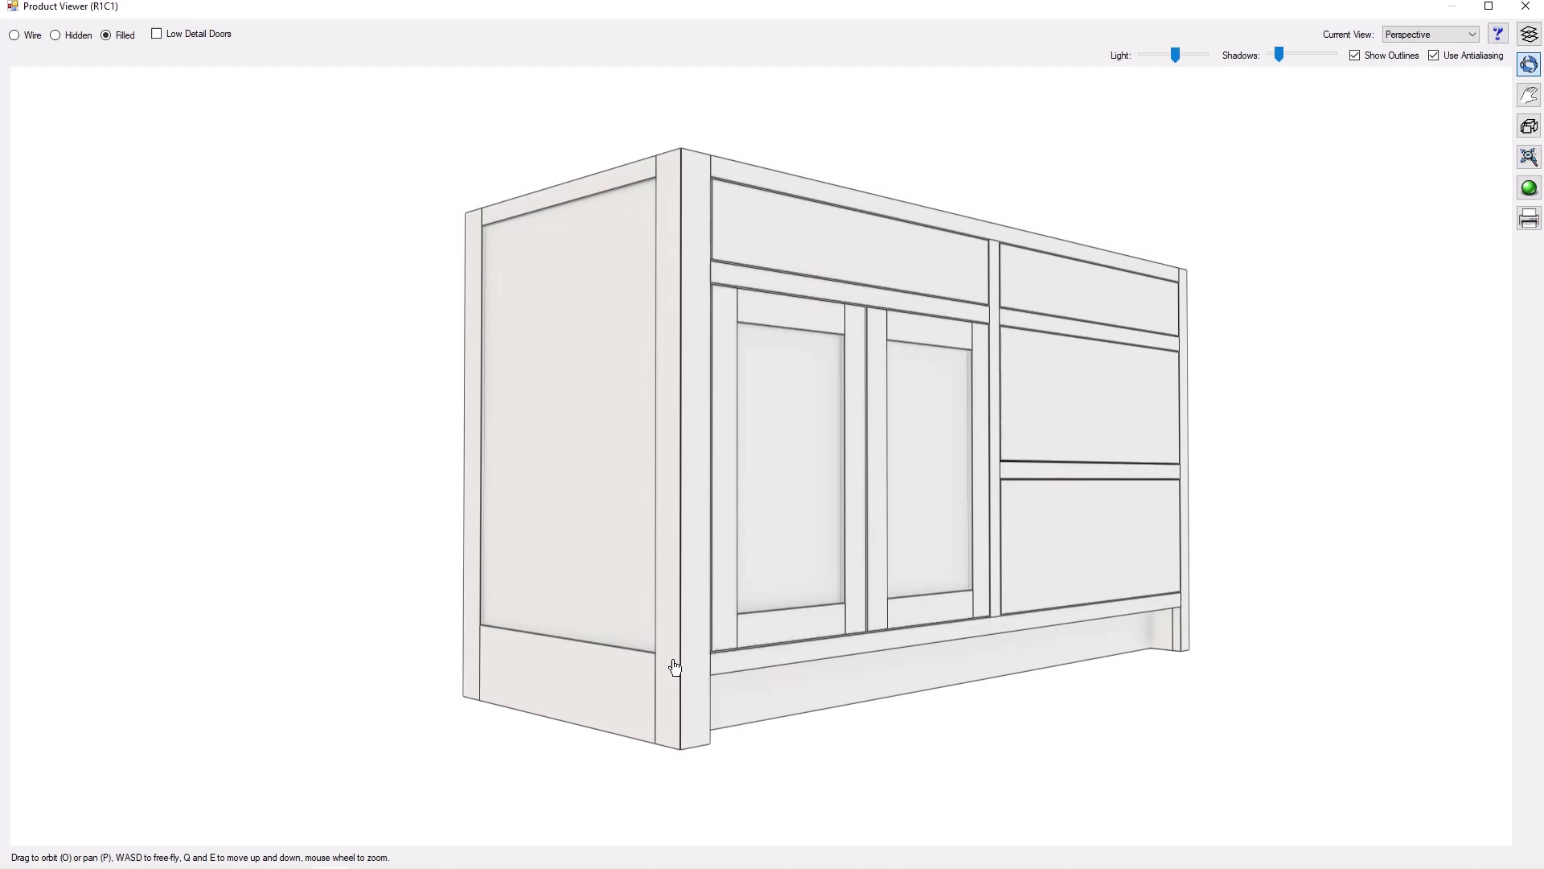
mouse_move(637, 658)
mouse_down()
mouse_move(654, 665)
mouse_move(627, 672)
mouse_move(641, 655)
mouse_move(641, 668)
mouse_up()
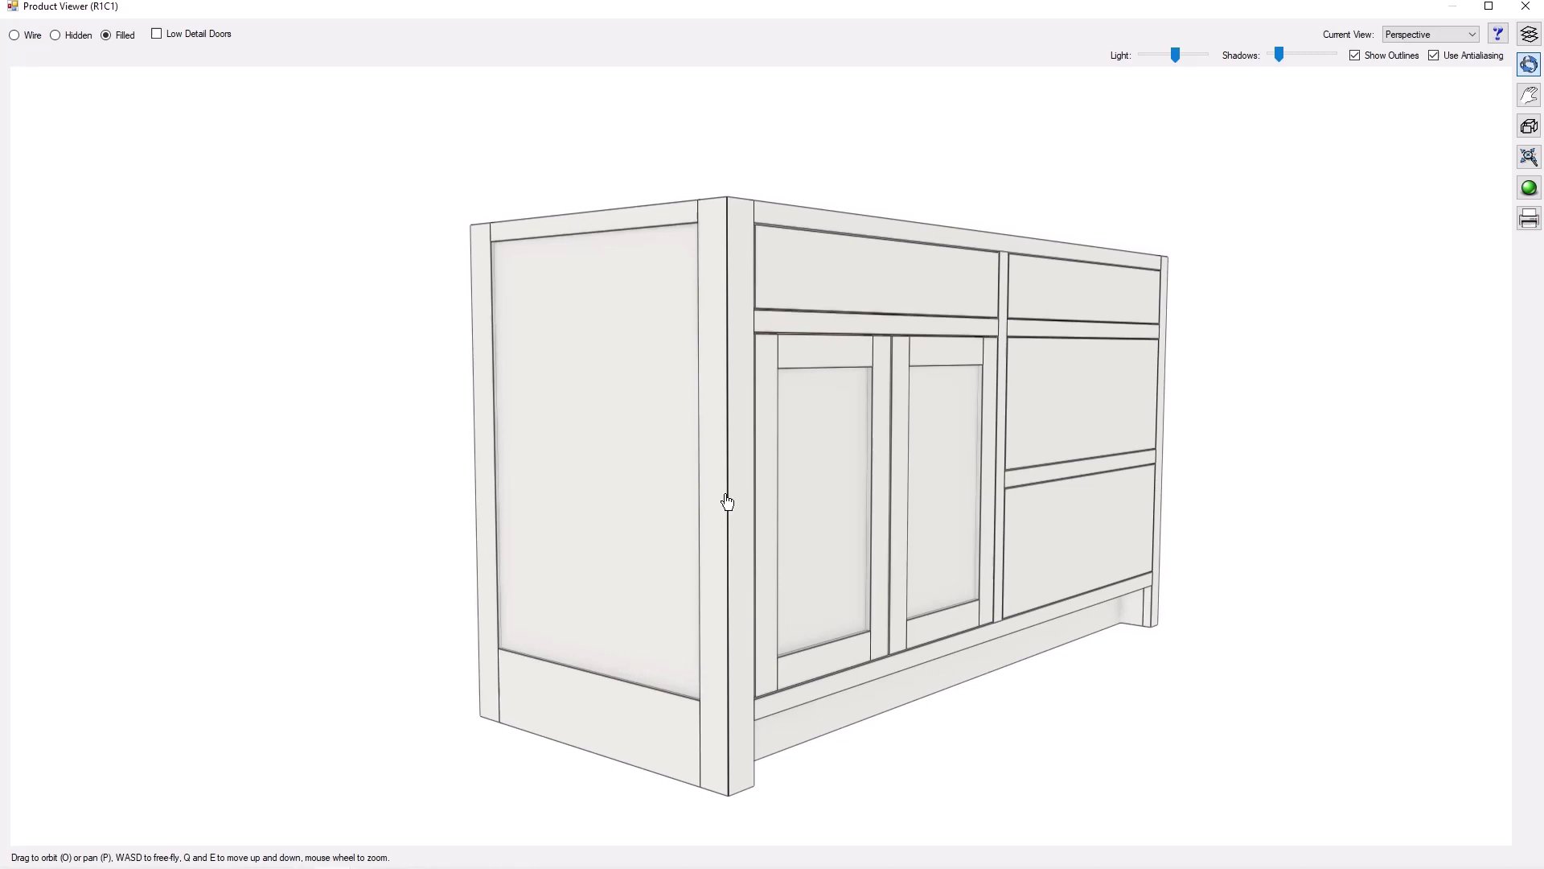
drag(716, 403, 717, 418)
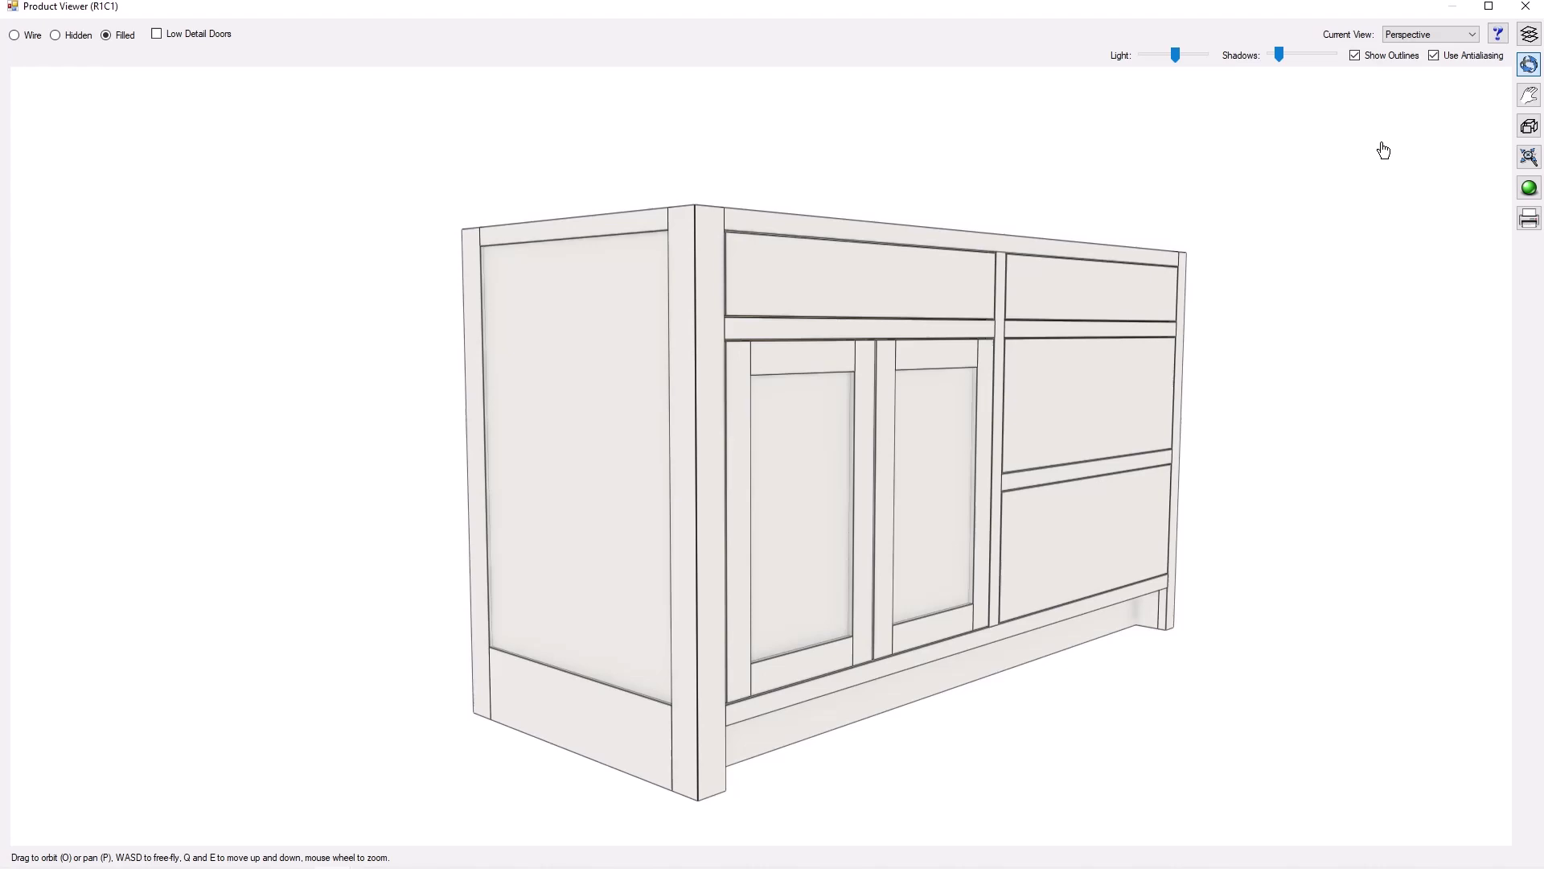
click(1526, 8)
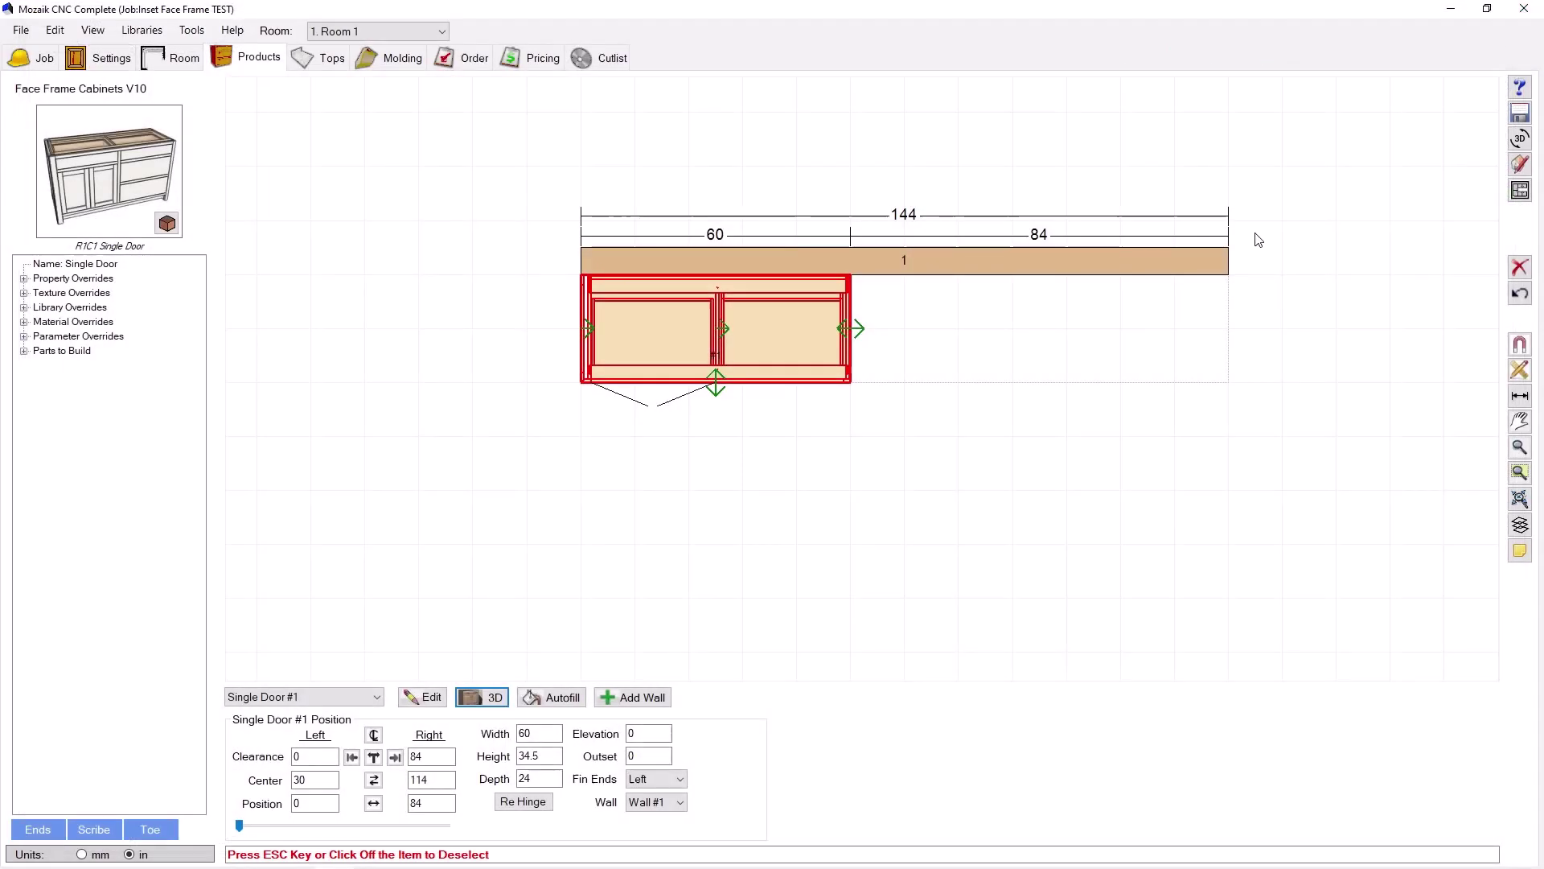
Open the job Settings to review the base end panel's Flat - Square Base style.
click(109, 61)
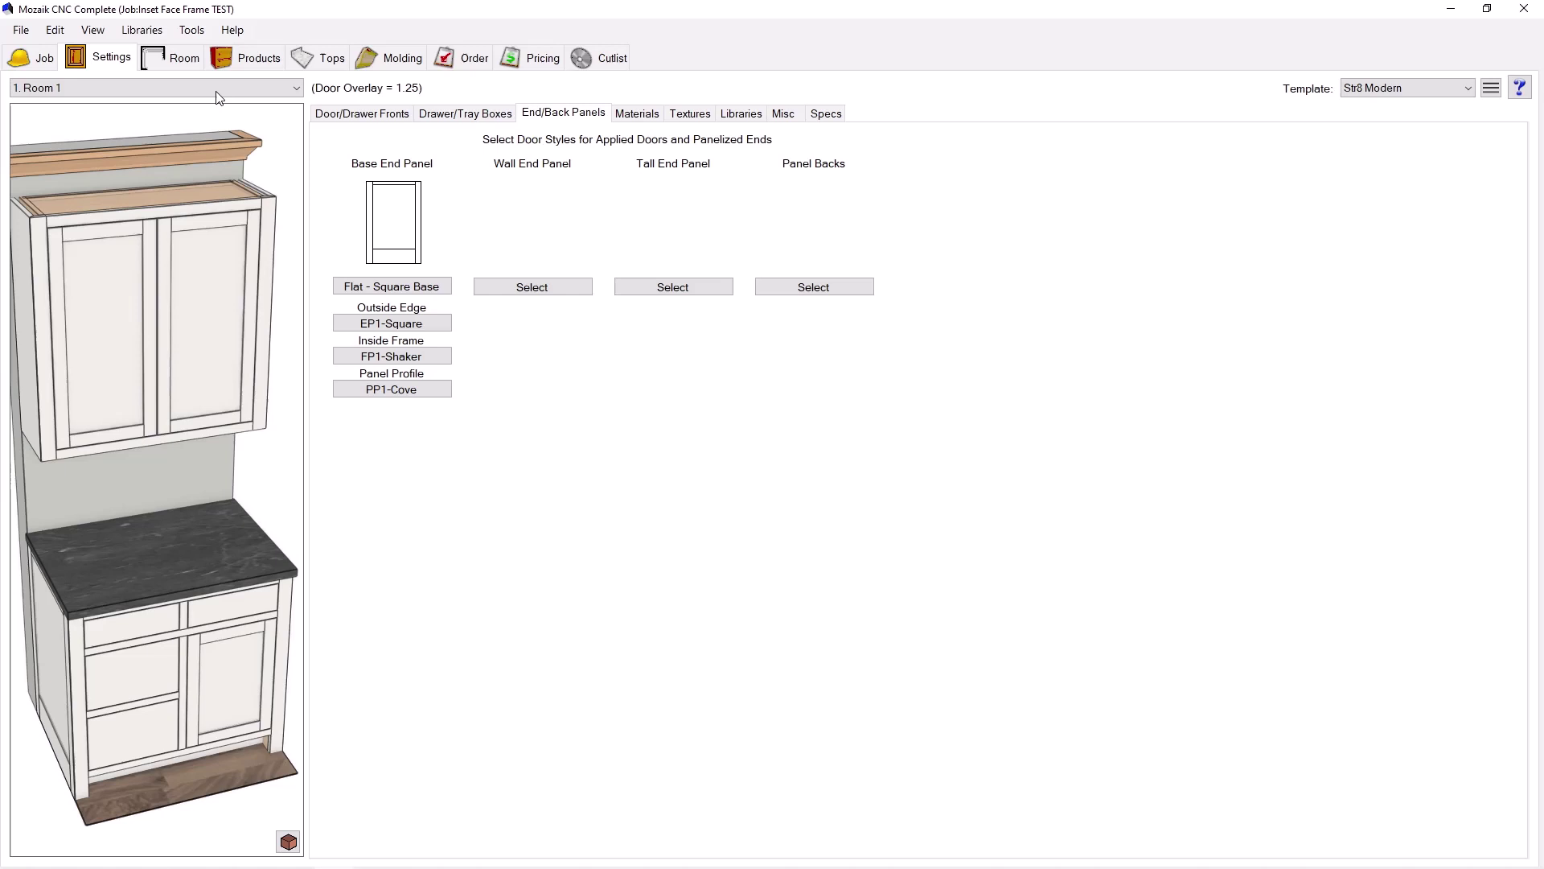
In the door library, copy the Flat - Square Base End Panel style and name it Inset Base End Panel.
click(143, 30)
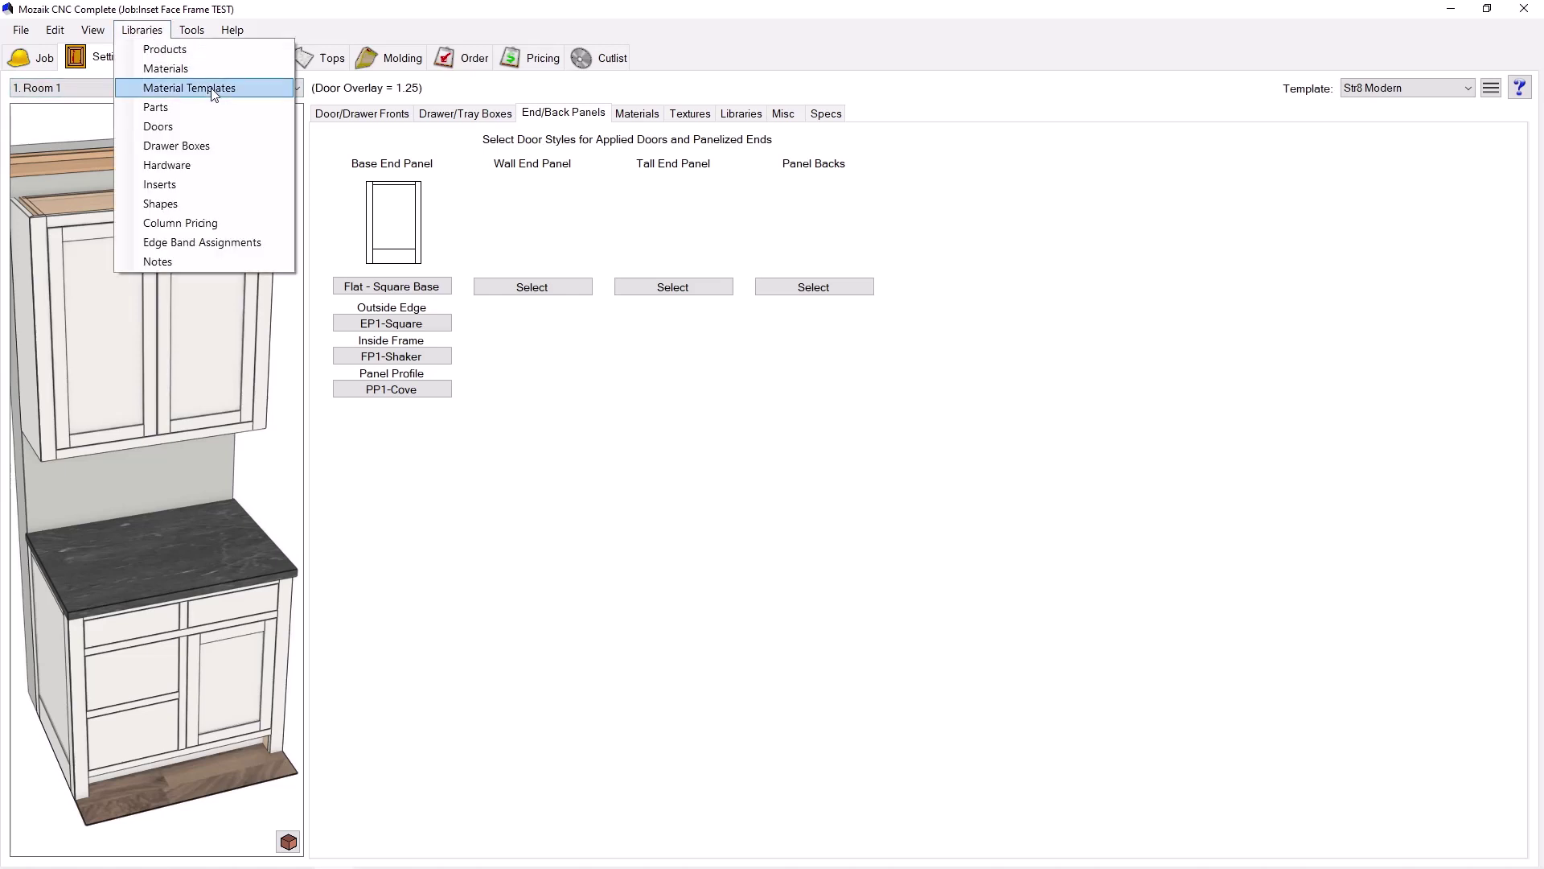
click(181, 127)
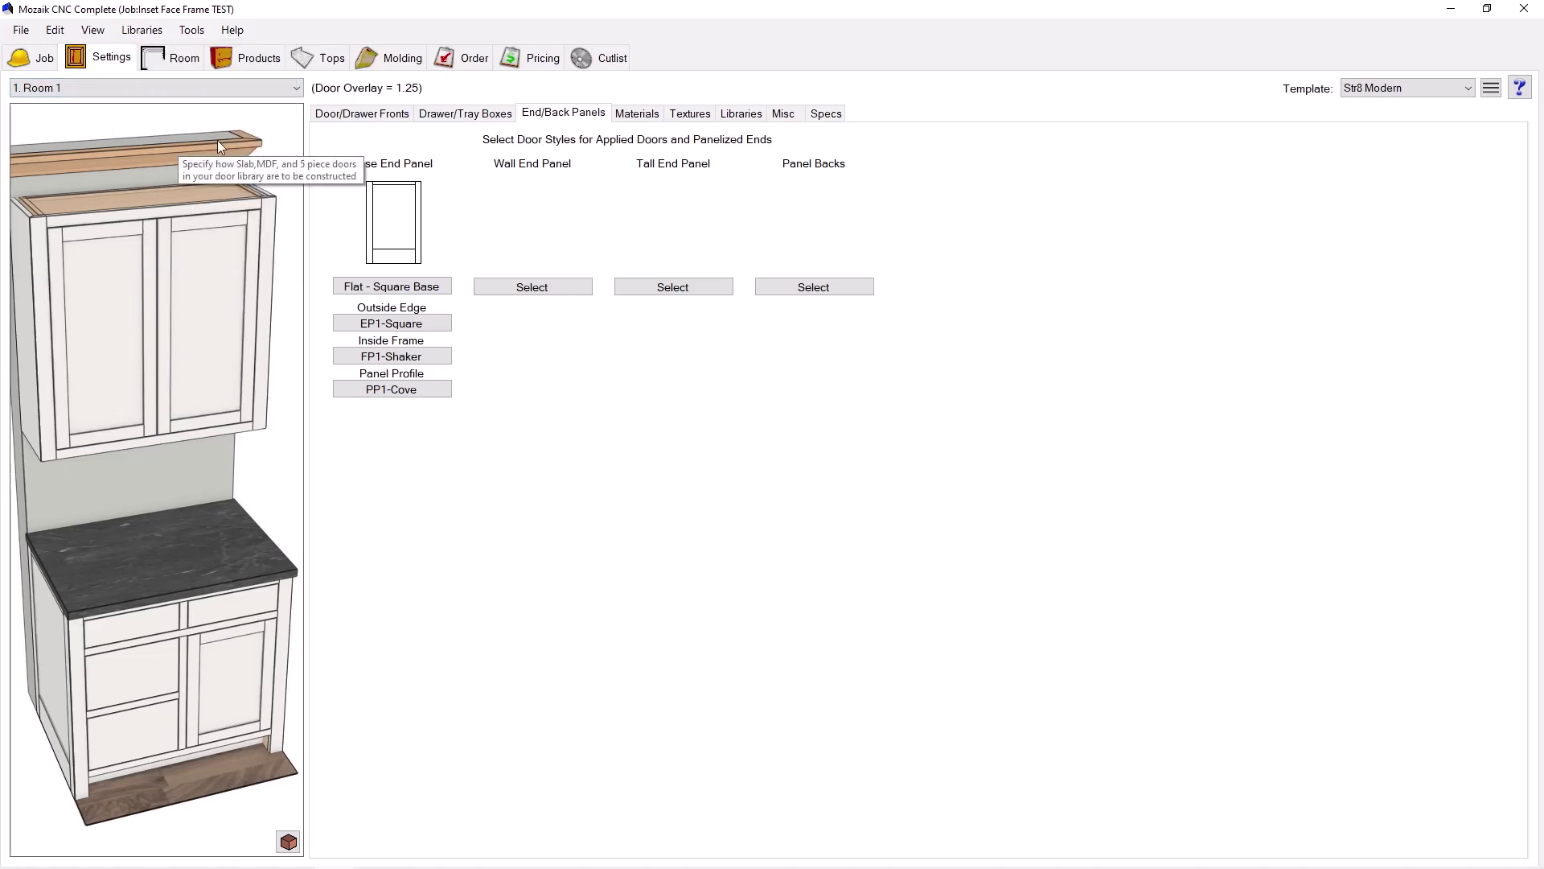
scroll(567, 456, down, 15)
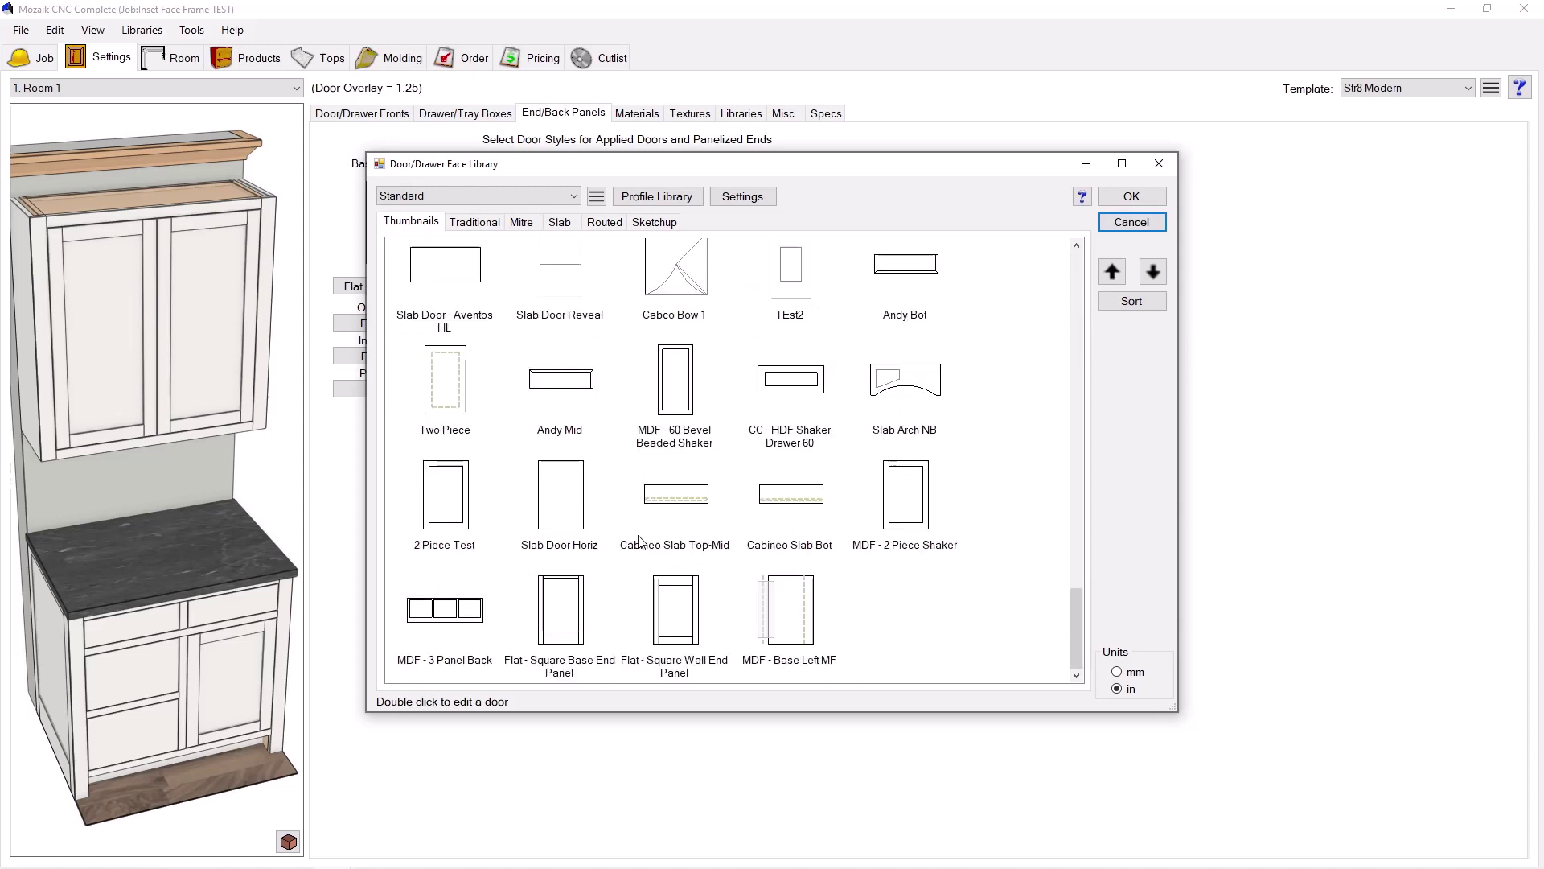
double_click(572, 620)
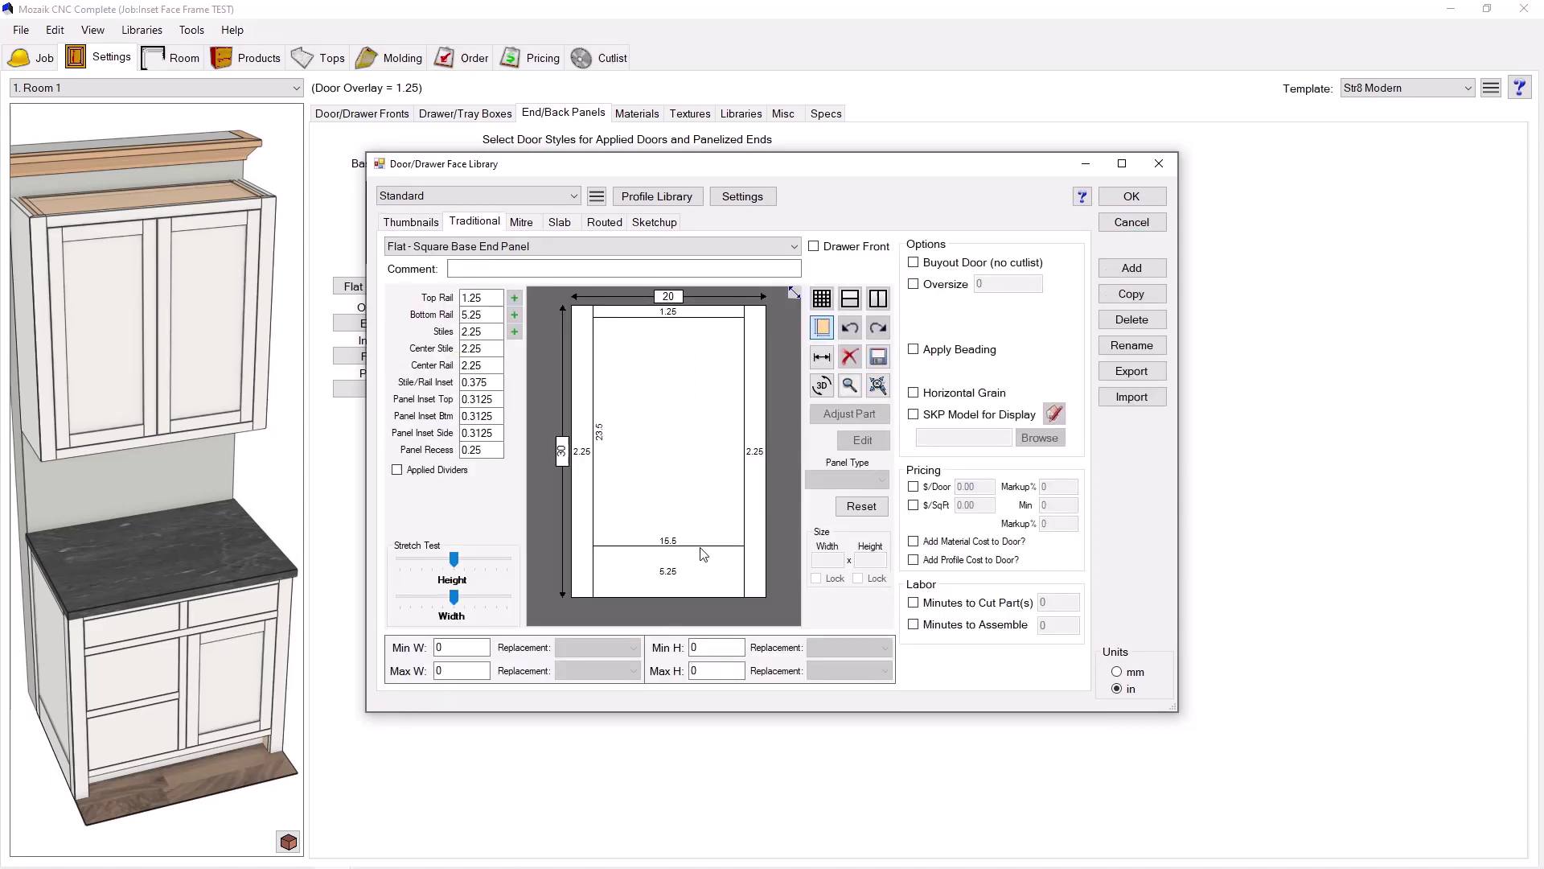
click(1118, 293)
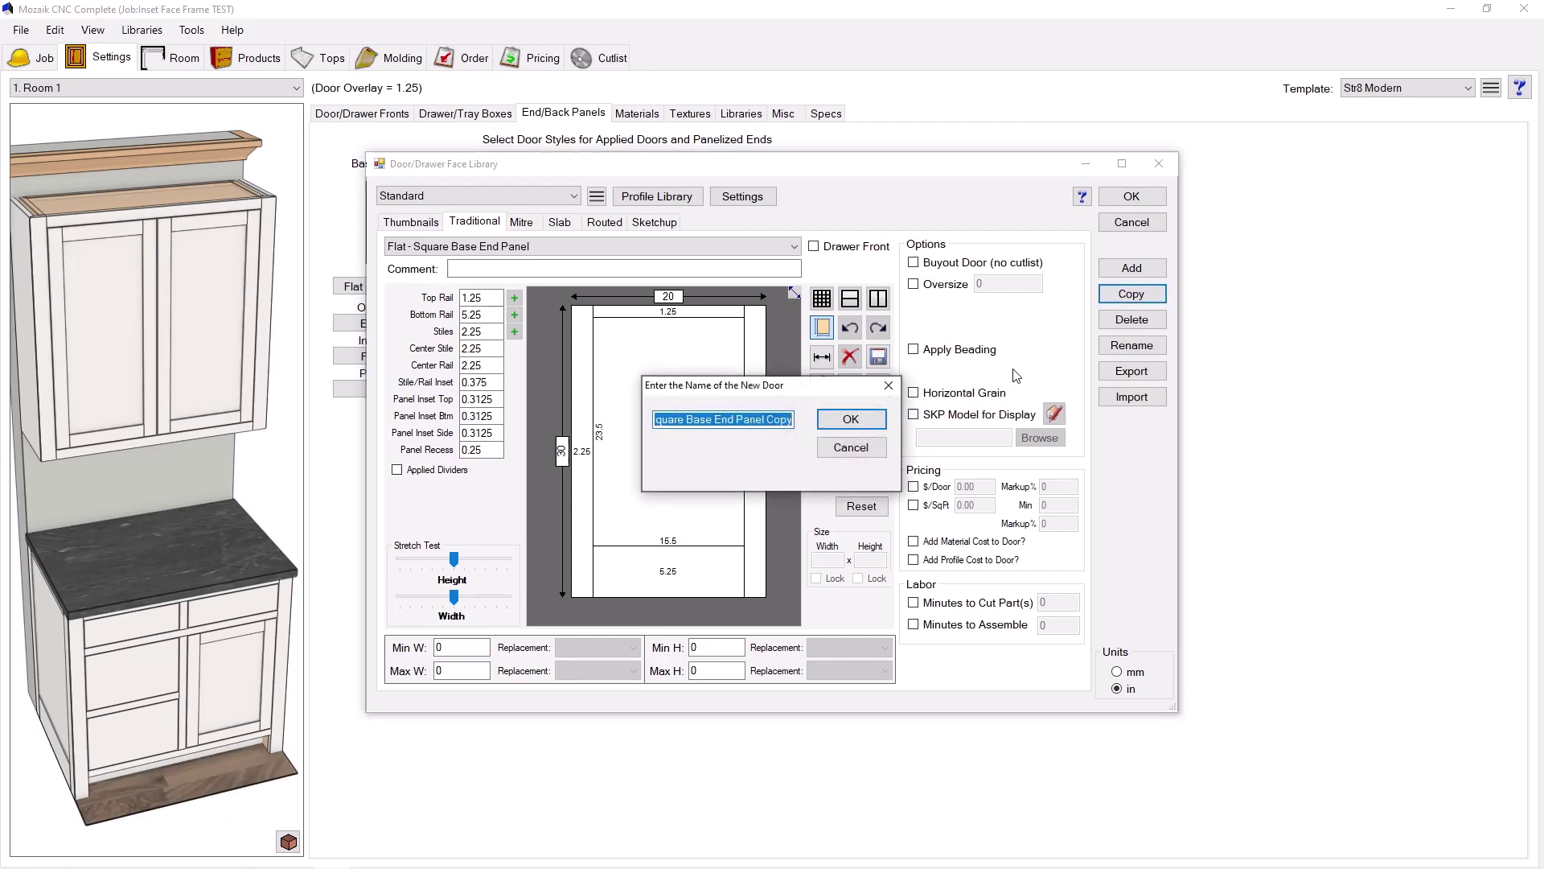
key(BackSpace)
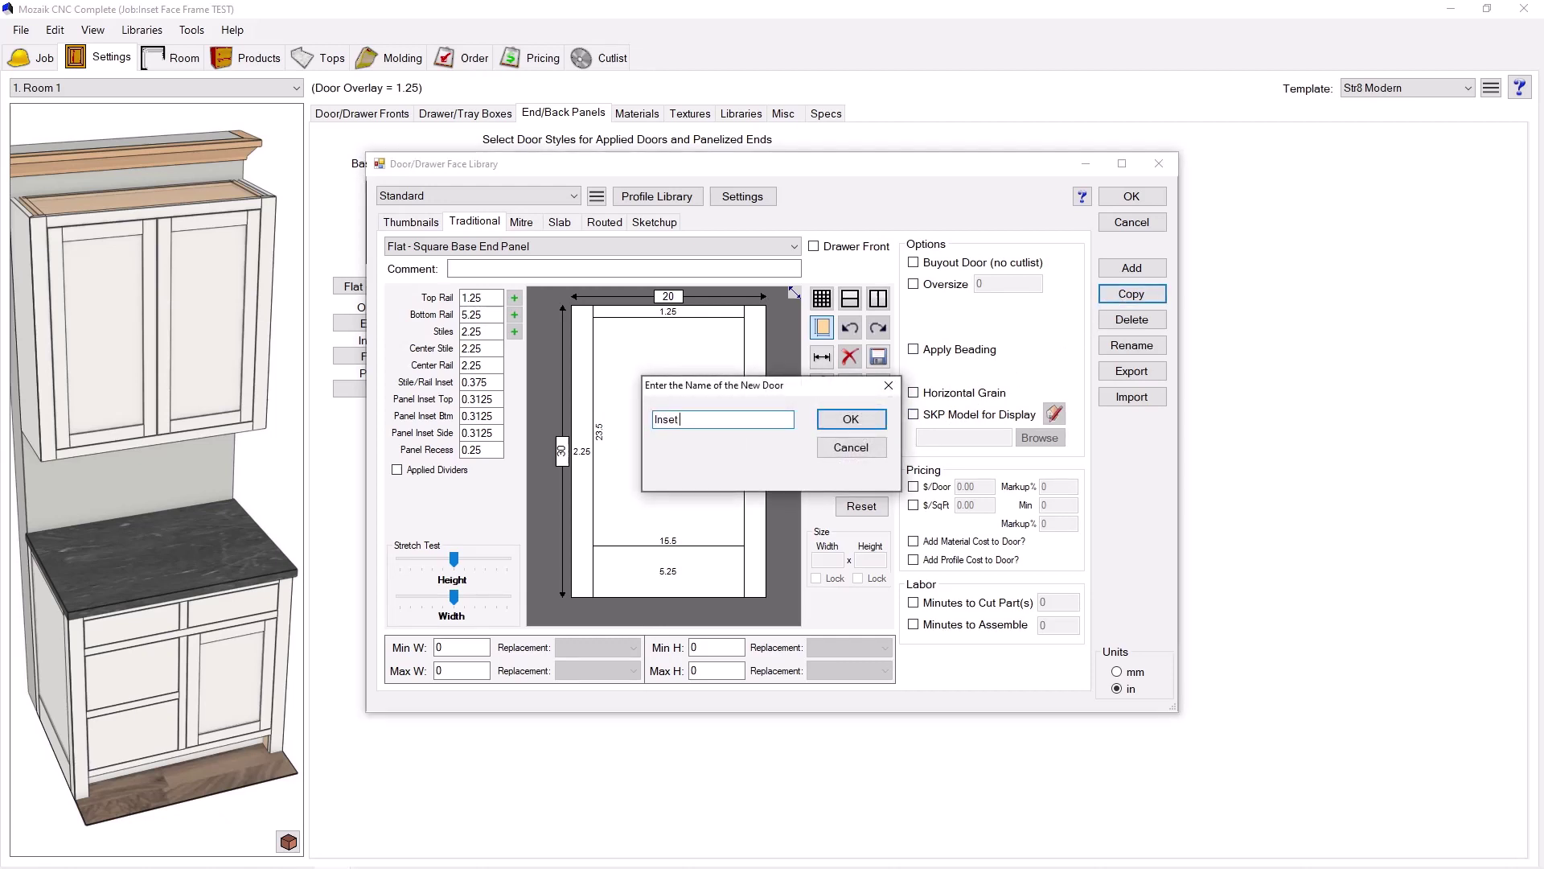
text(Inset Base End Panel)
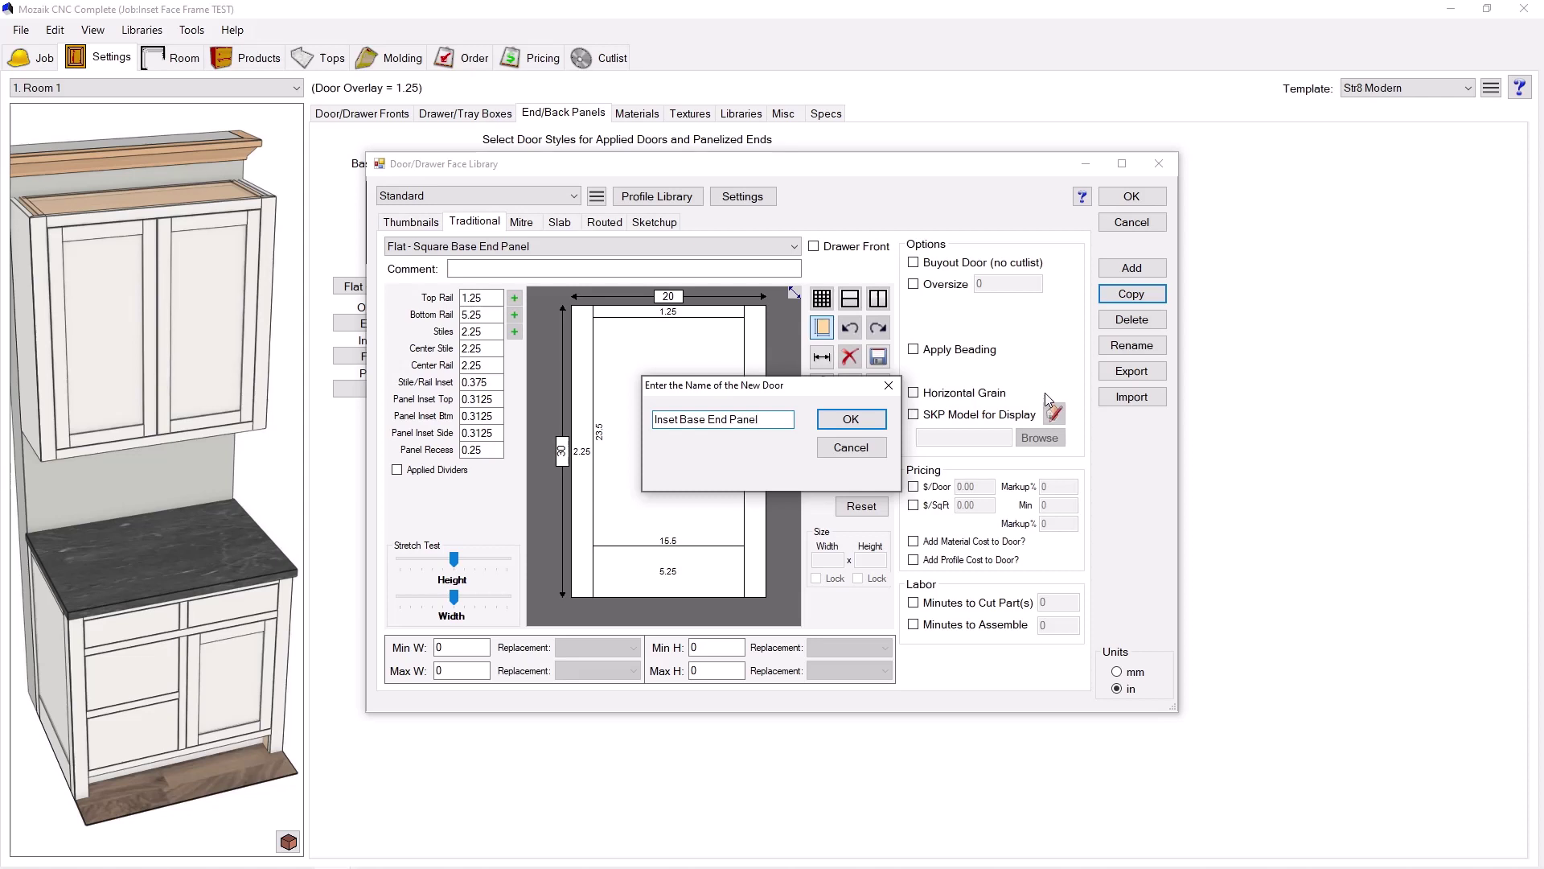
Empty the centre panel, split it with a horizontal rail, and set the top panel height to 0.125.
click(867, 421)
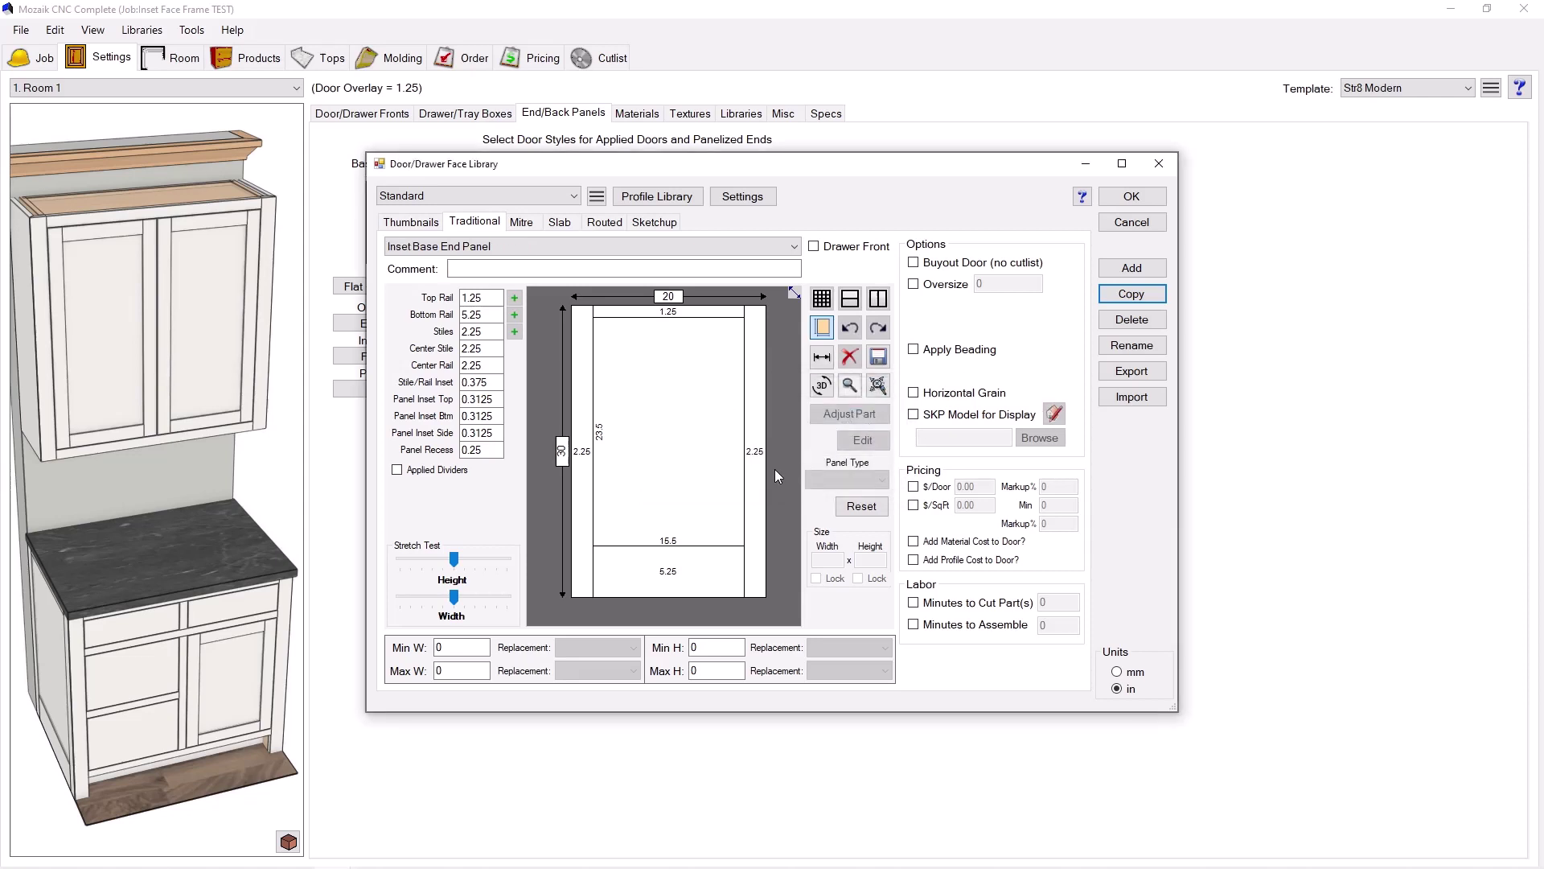
click(676, 469)
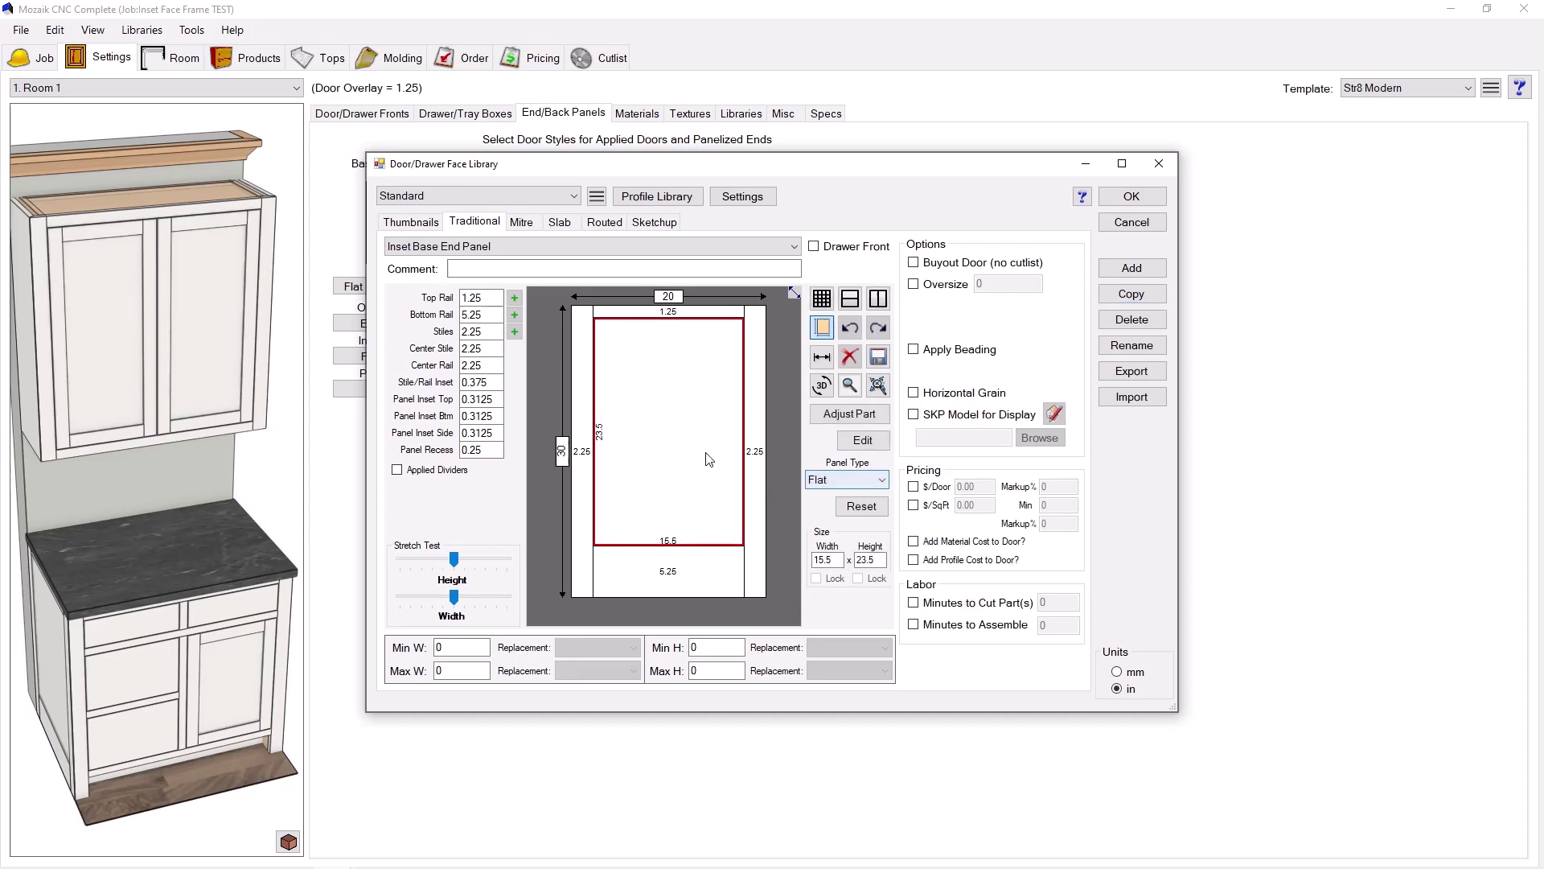
click(833, 480)
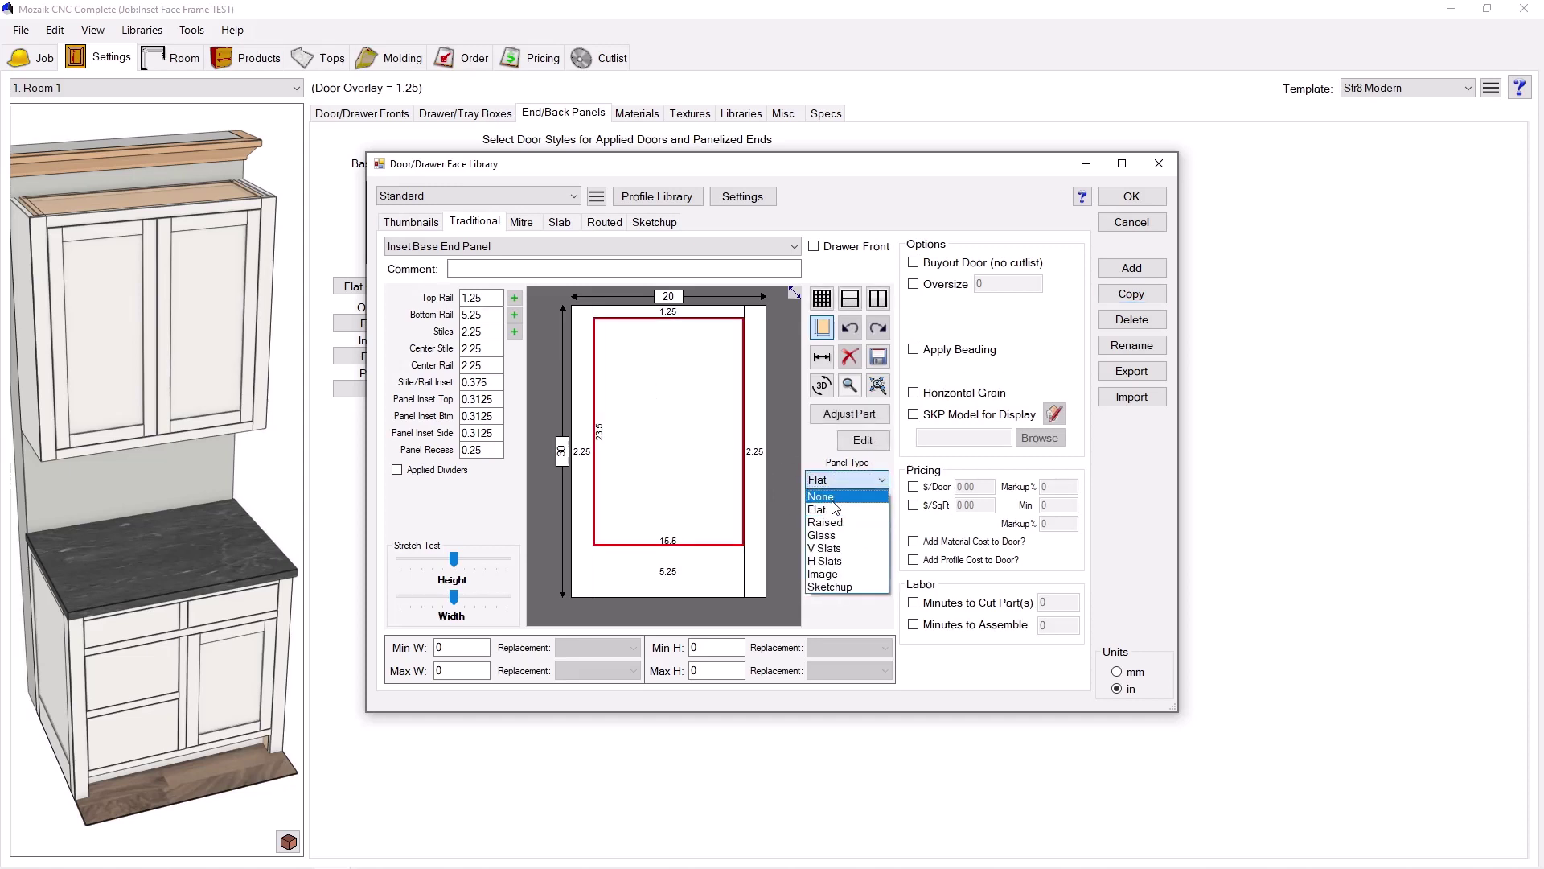
click(833, 498)
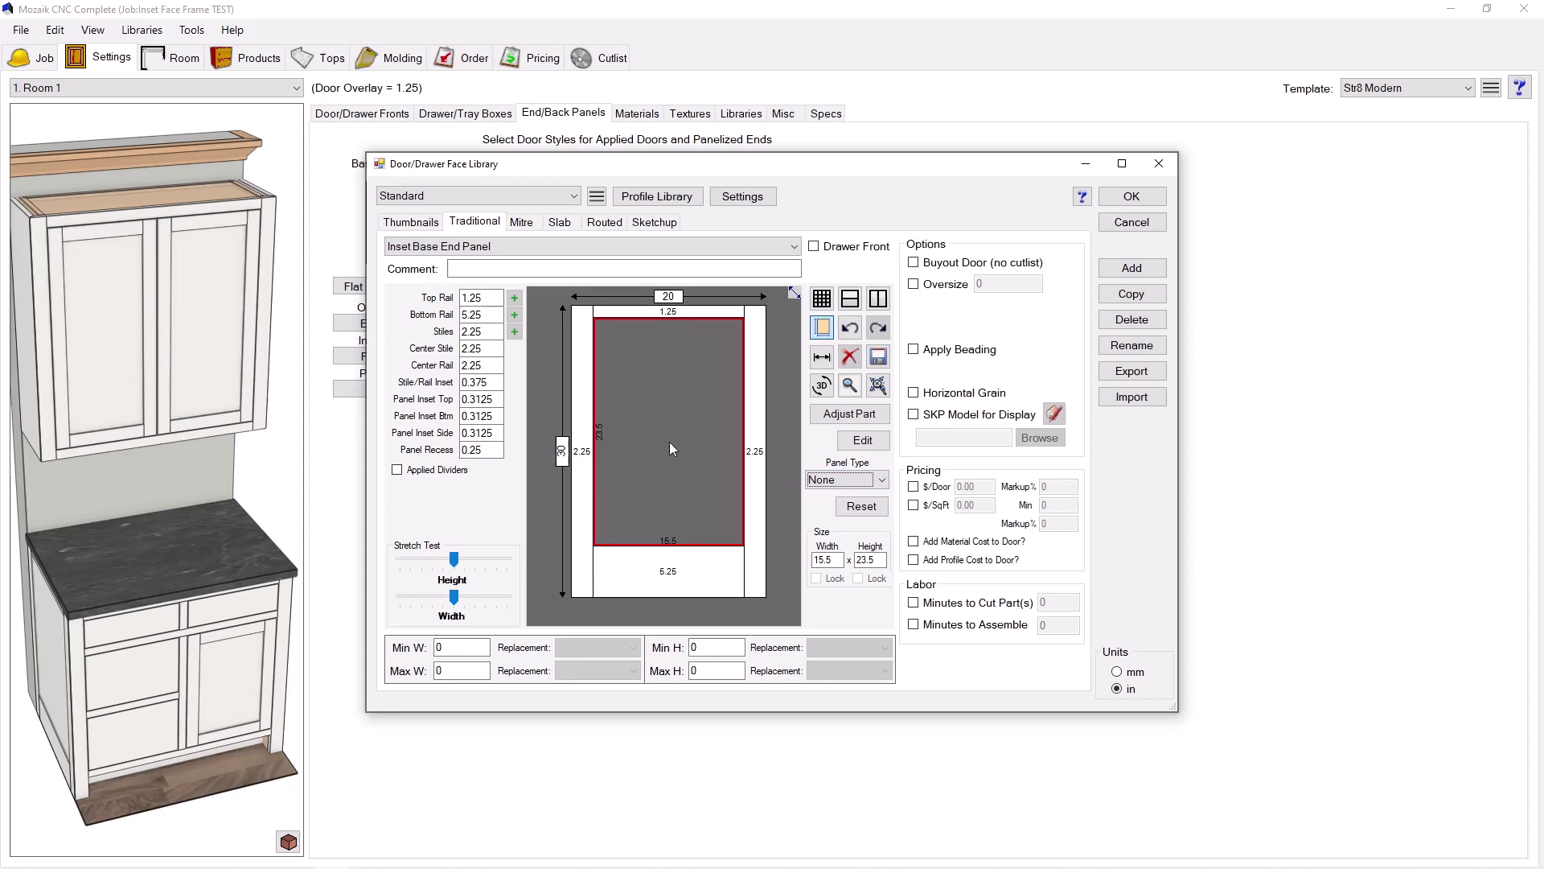
click(851, 300)
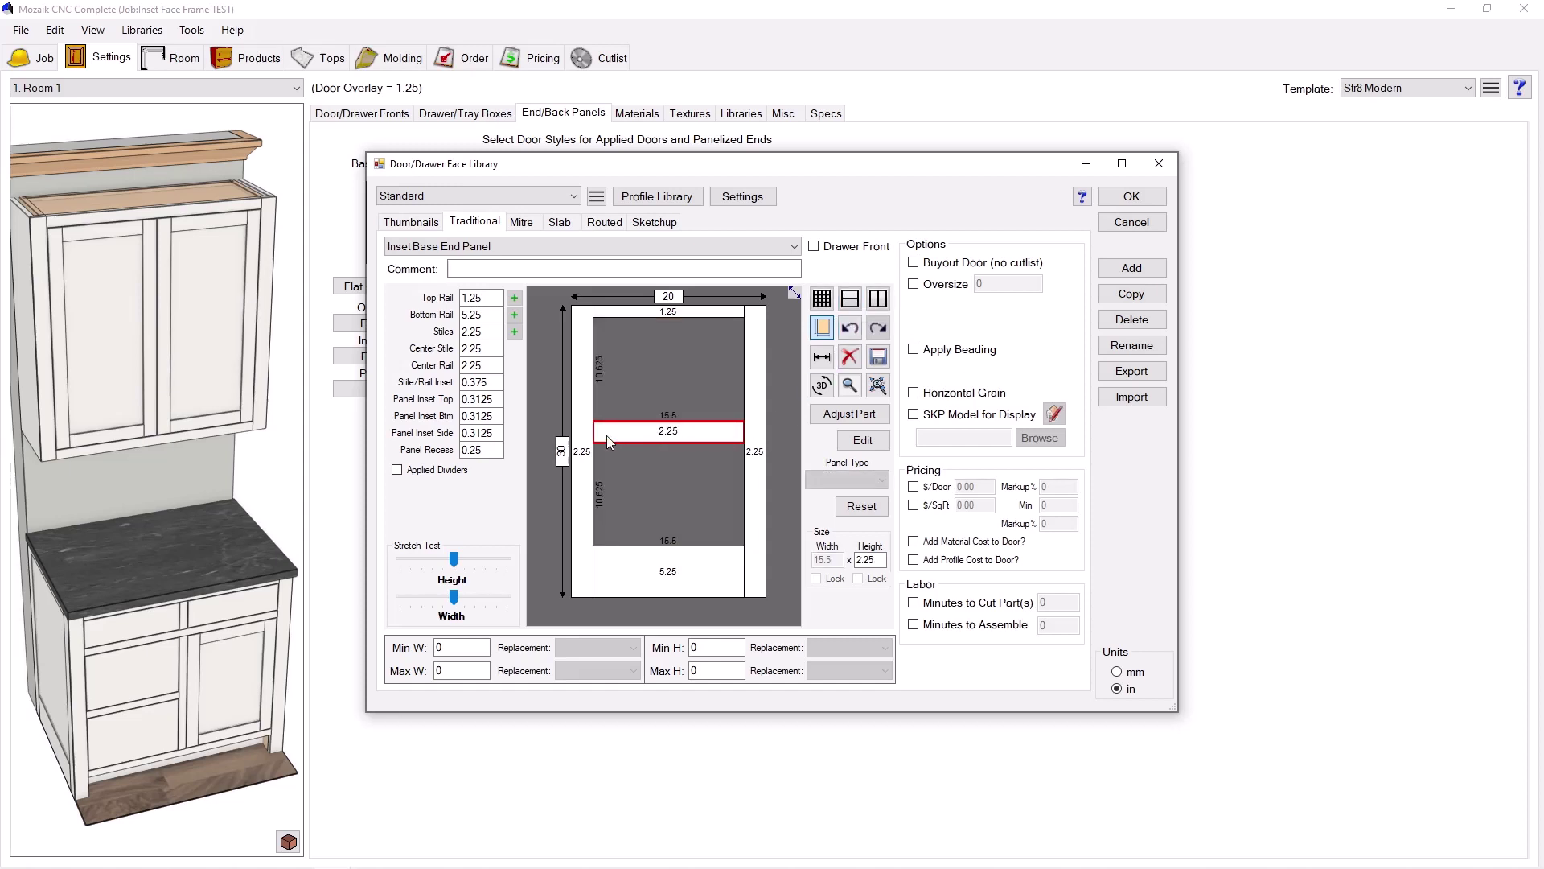
click(668, 340)
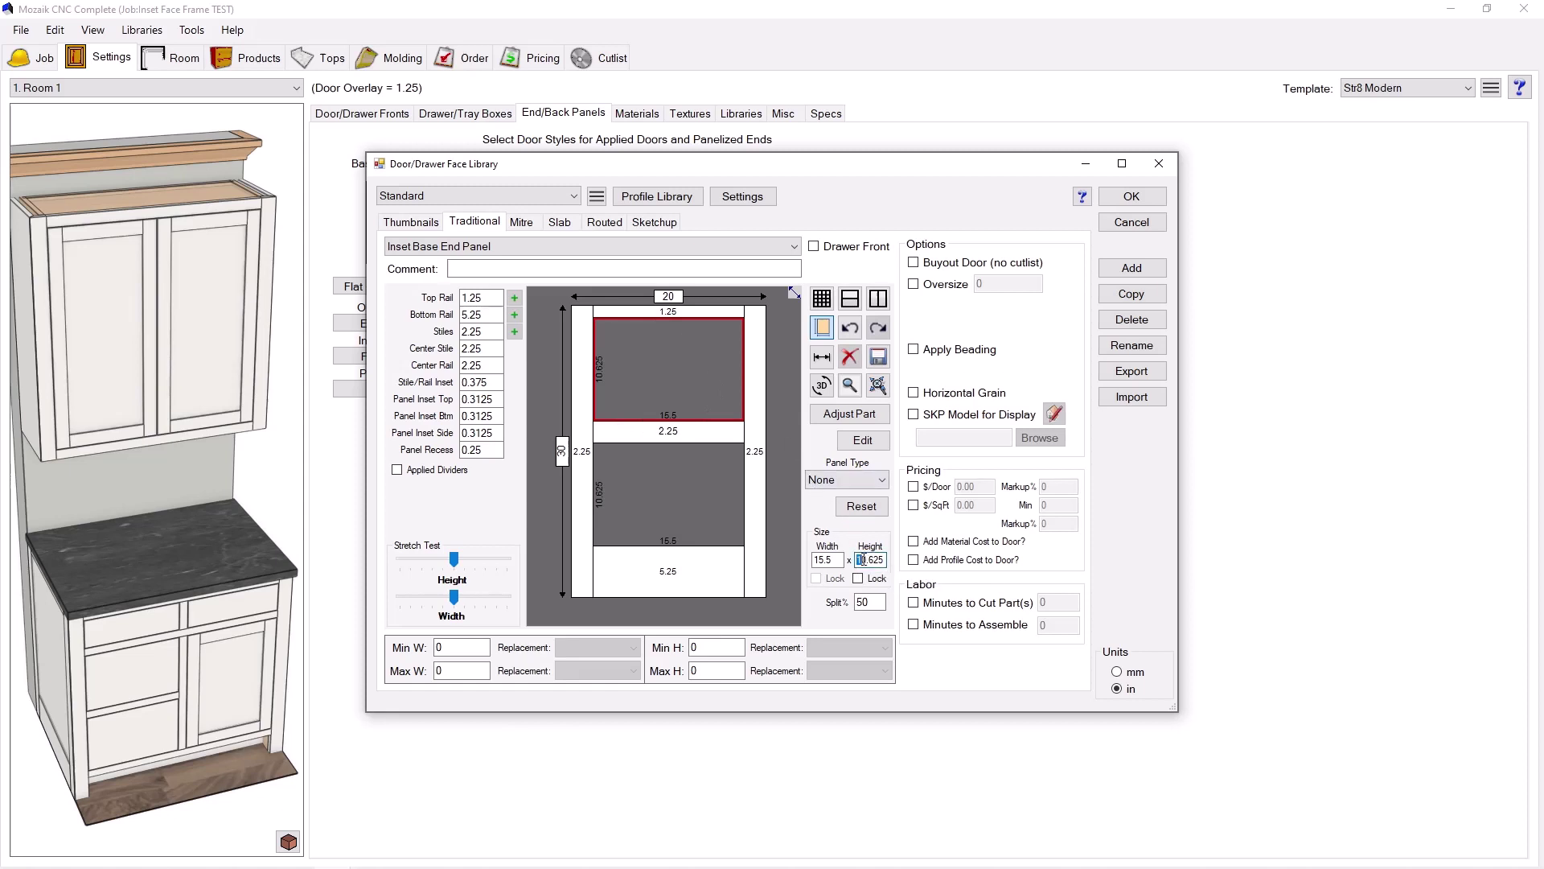
drag(857, 561, 891, 558)
text(0.)
key(Return)
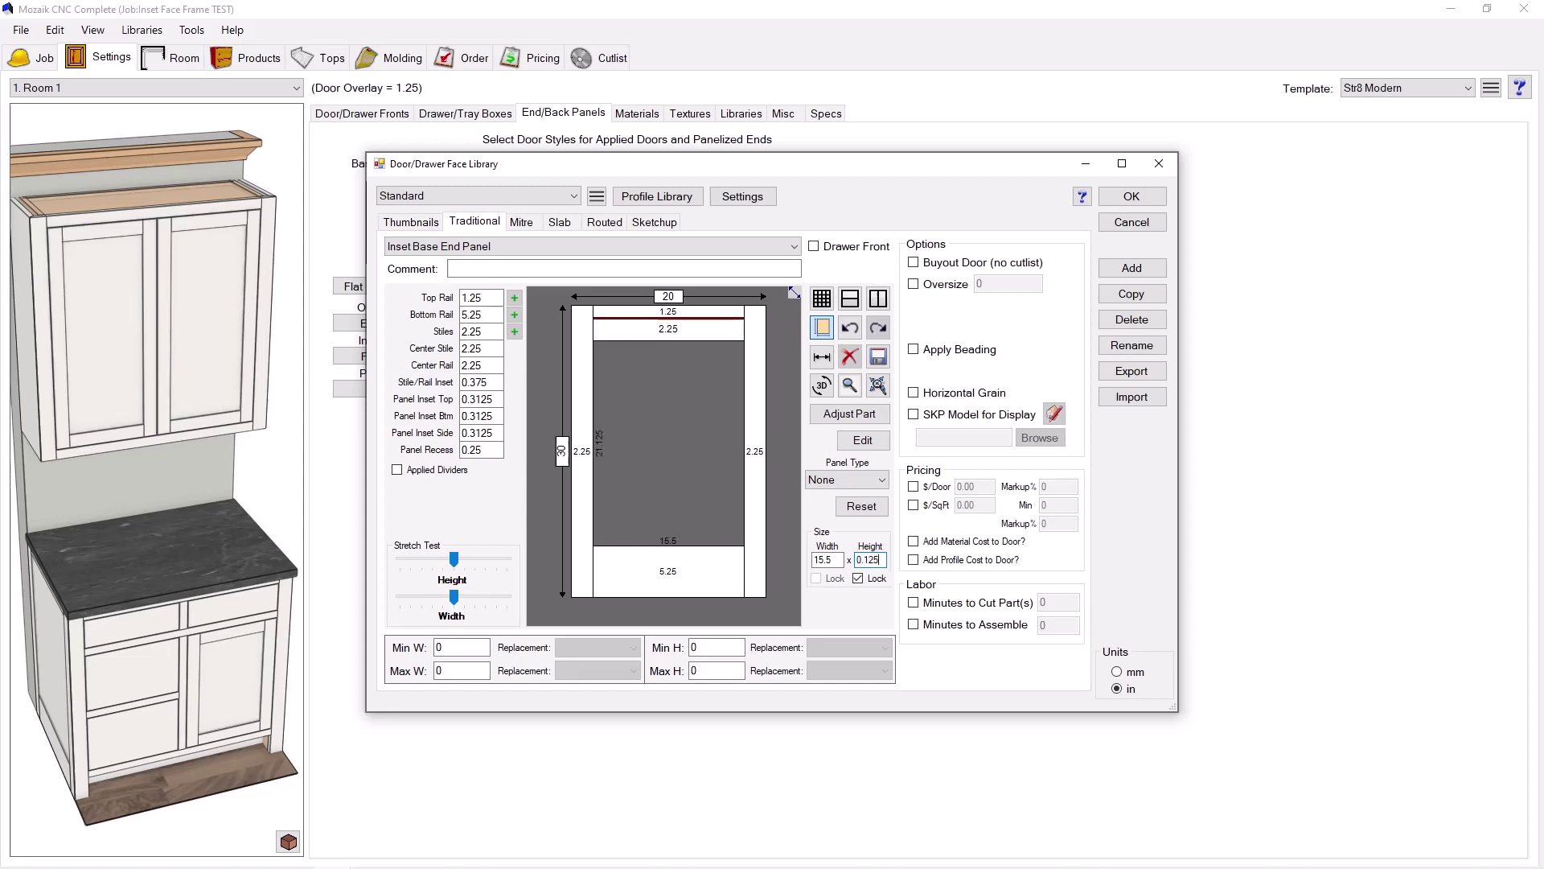
Set the middle rail's height to 0, leaving a 23.375-tall panel.
double_click(671, 329)
click(726, 332)
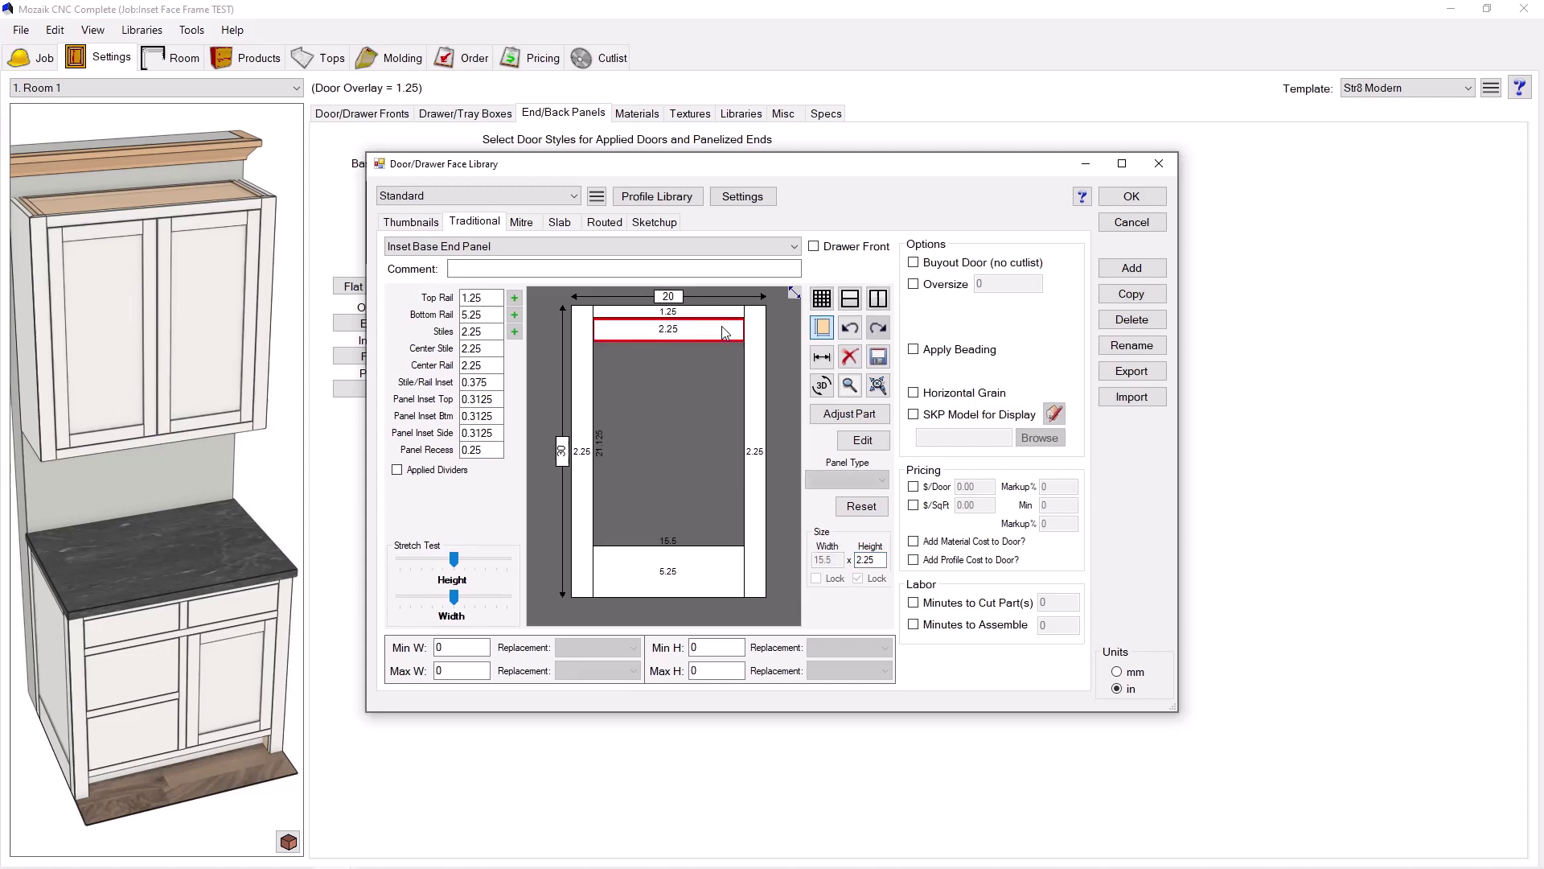
double_click(869, 559)
text(0)
key(Return)
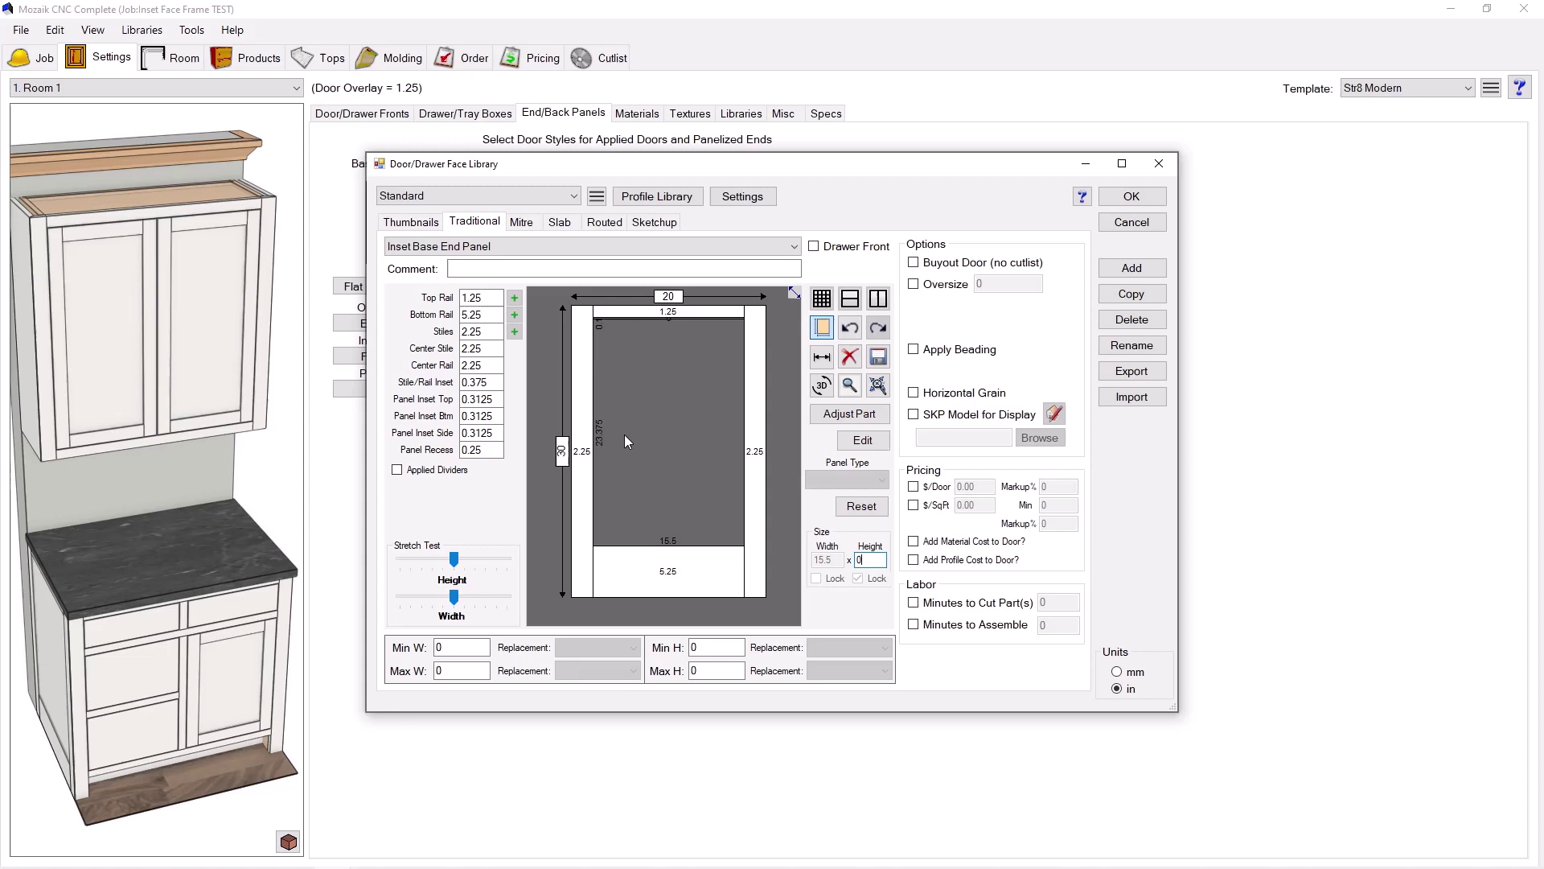
Add a lower horizontal rail, make the bottom panel 0.125 high, and select the rail's height.
click(658, 452)
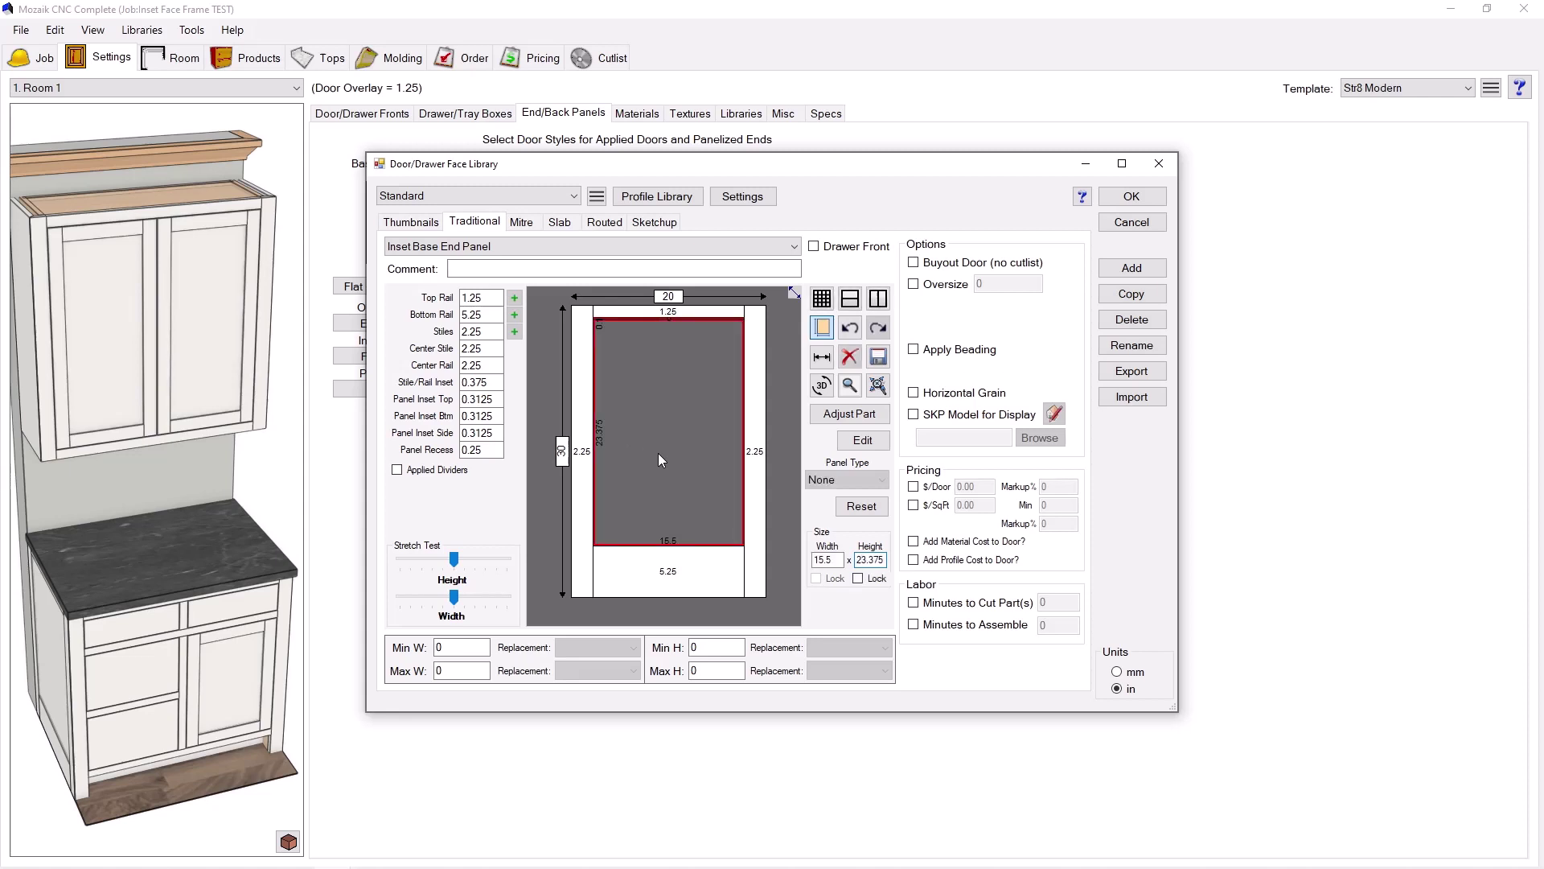
click(851, 300)
click(698, 492)
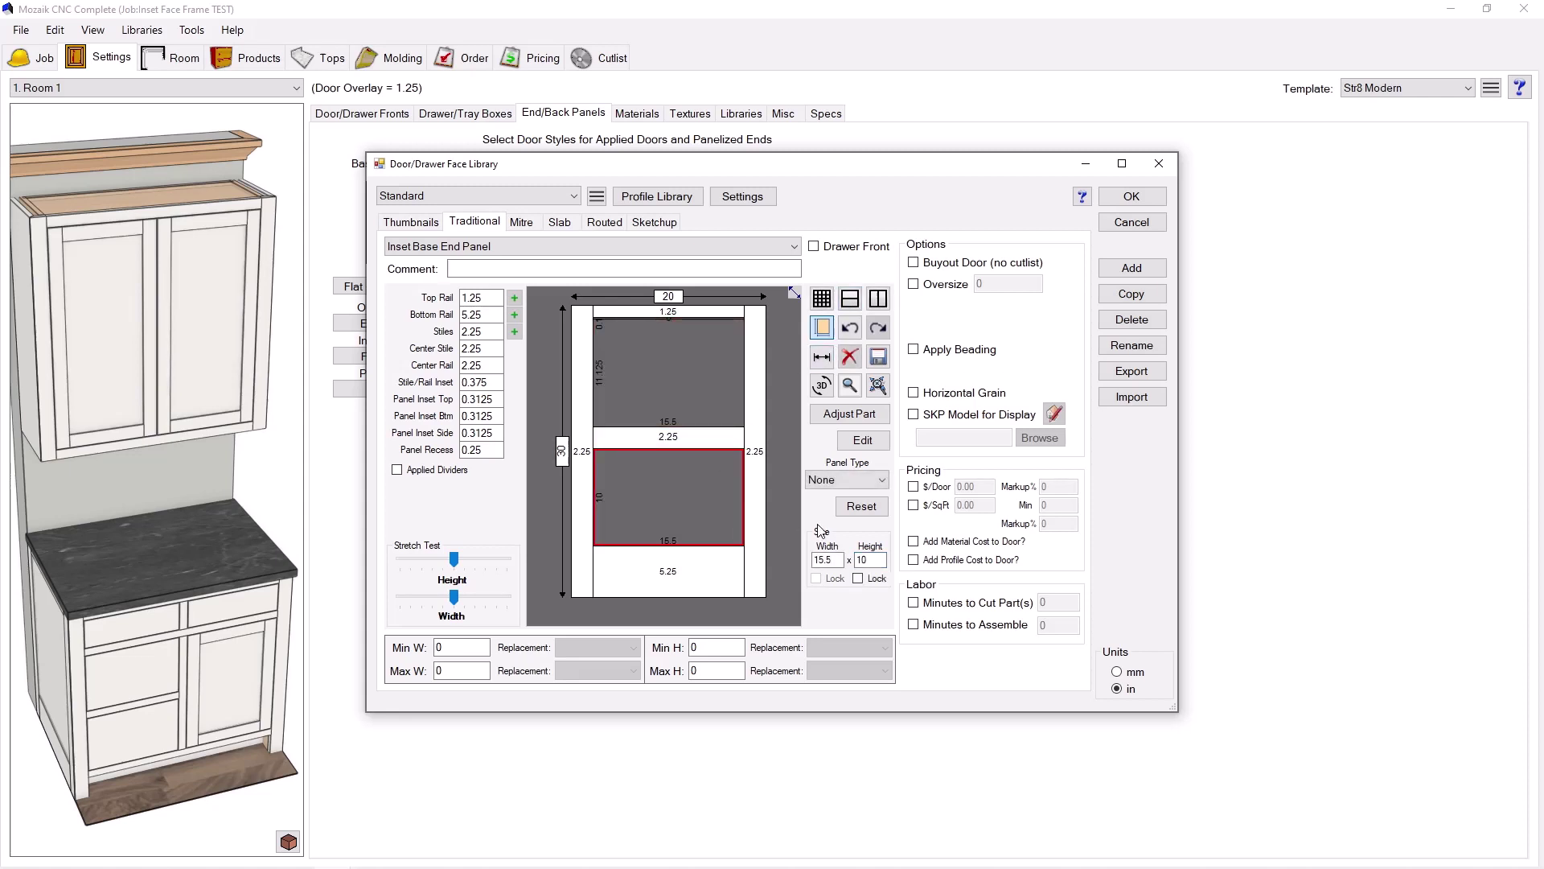
text(0.125)
key(Return)
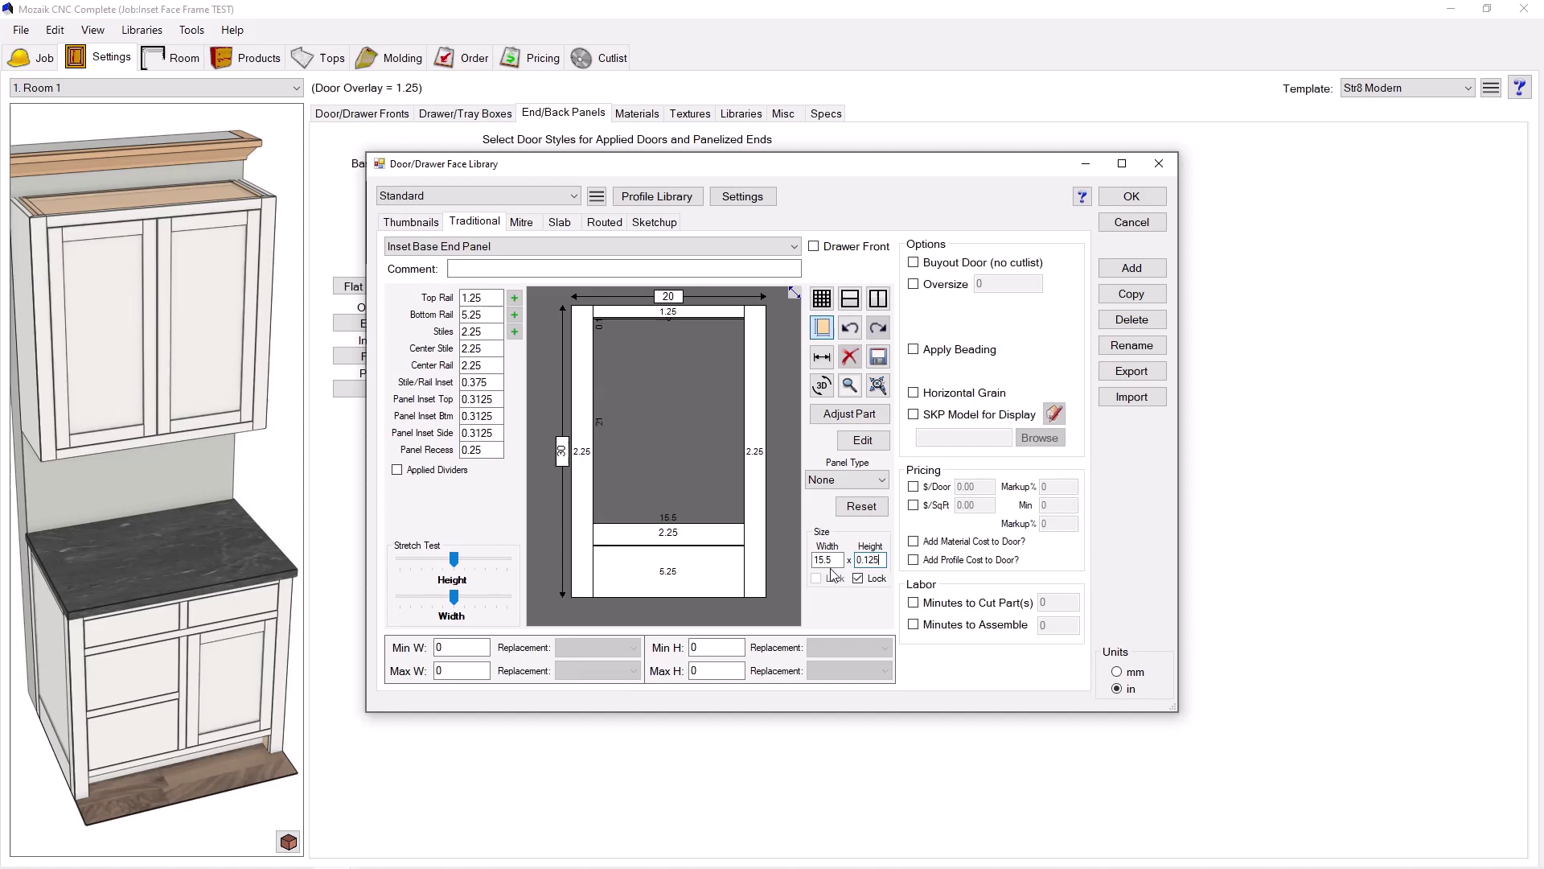
click(707, 538)
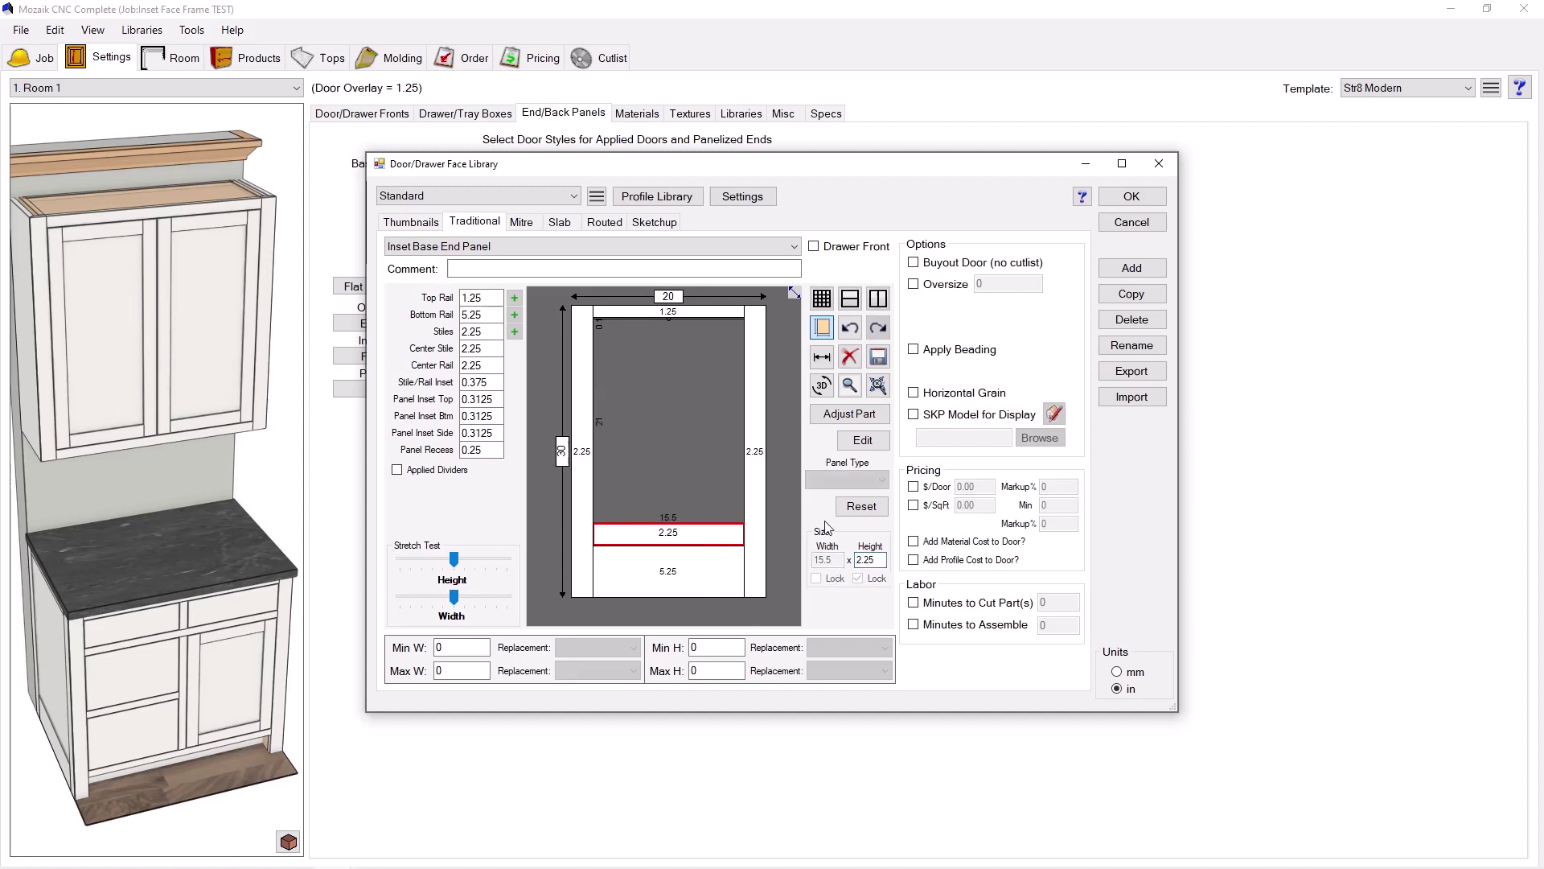
drag(883, 560, 805, 566)
Zero the lower rail and add a left stile with a 0.125-wide strip outside it.
text(0)
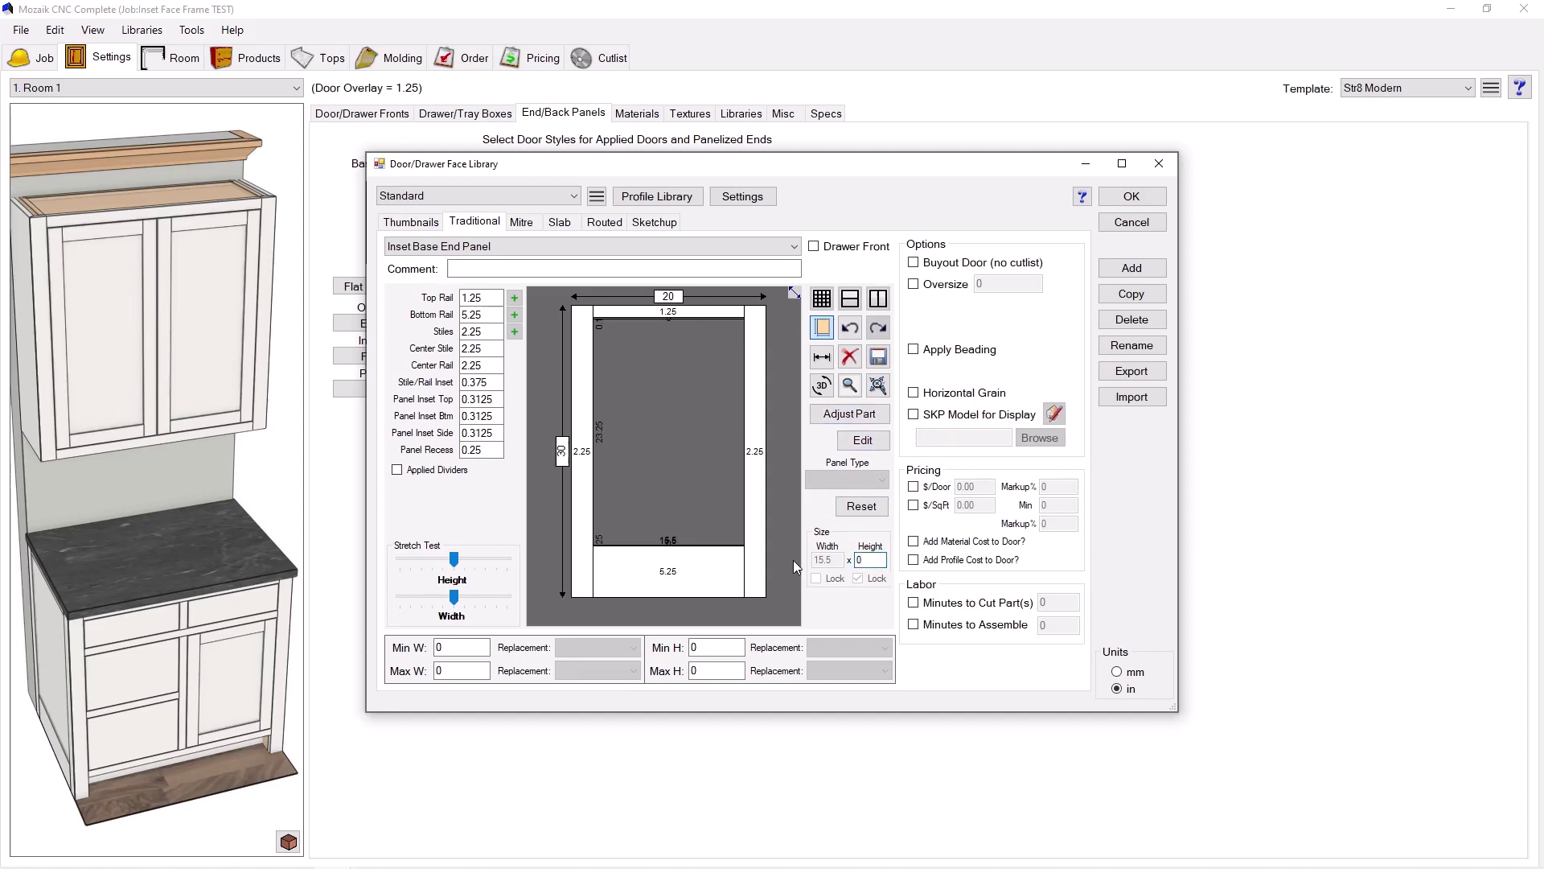
click(659, 419)
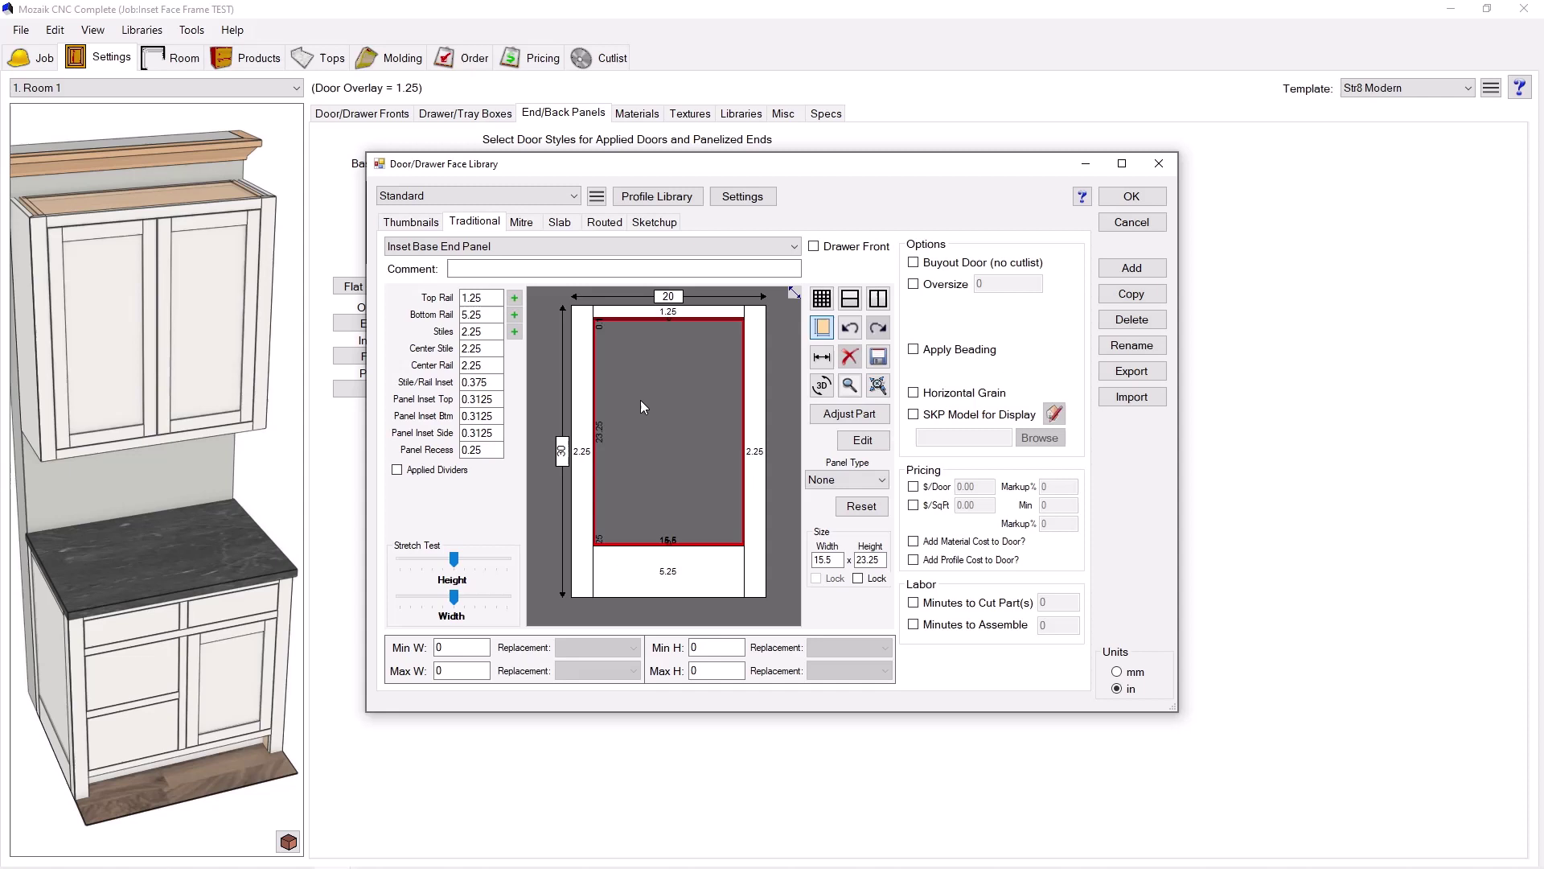
click(878, 299)
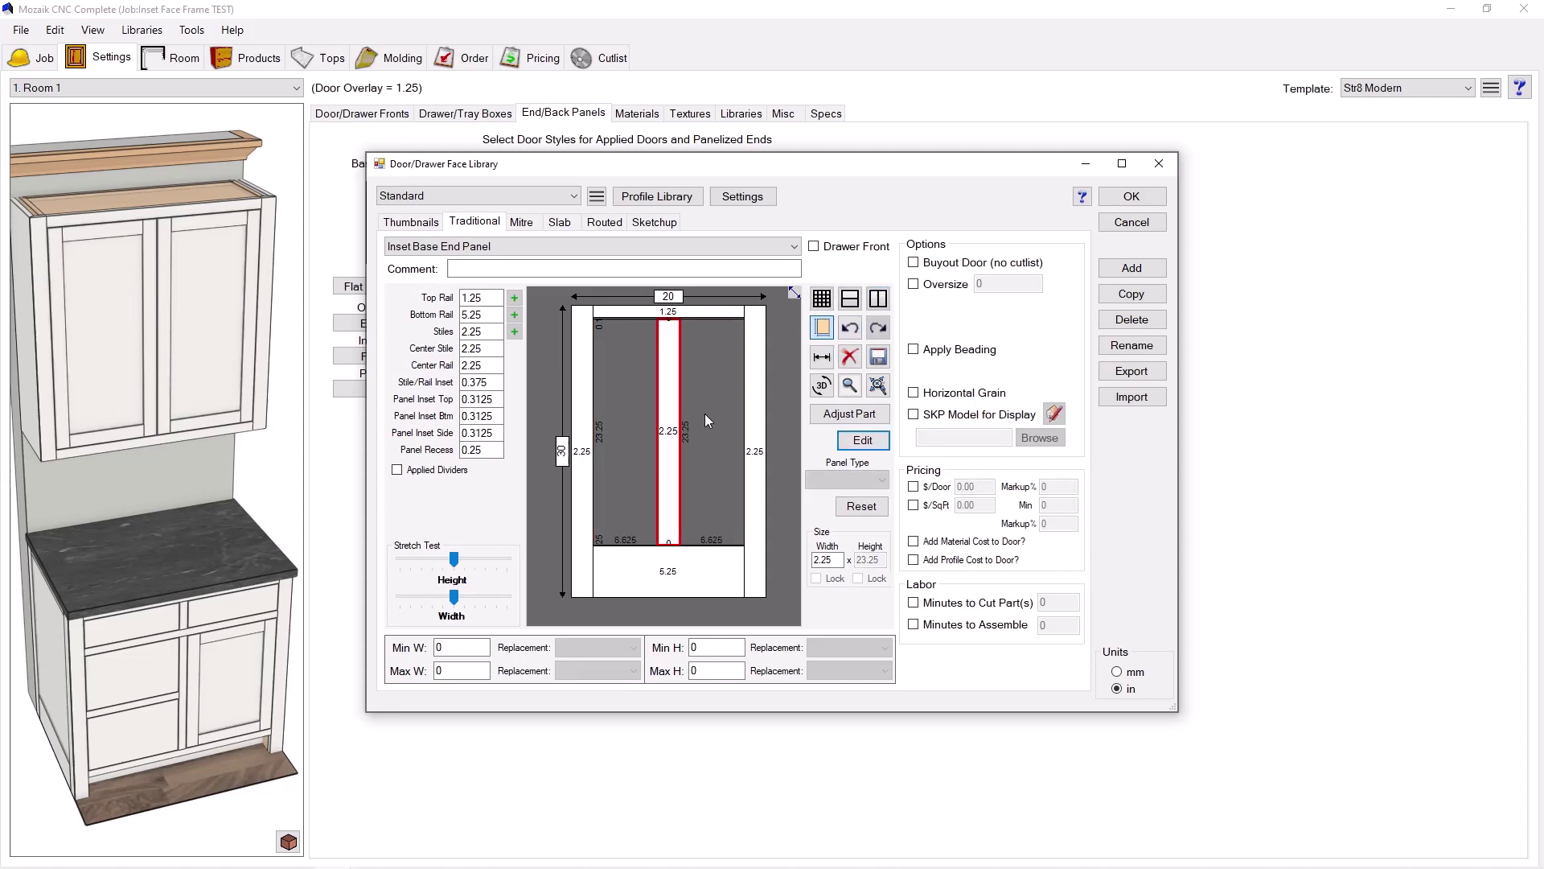
click(620, 452)
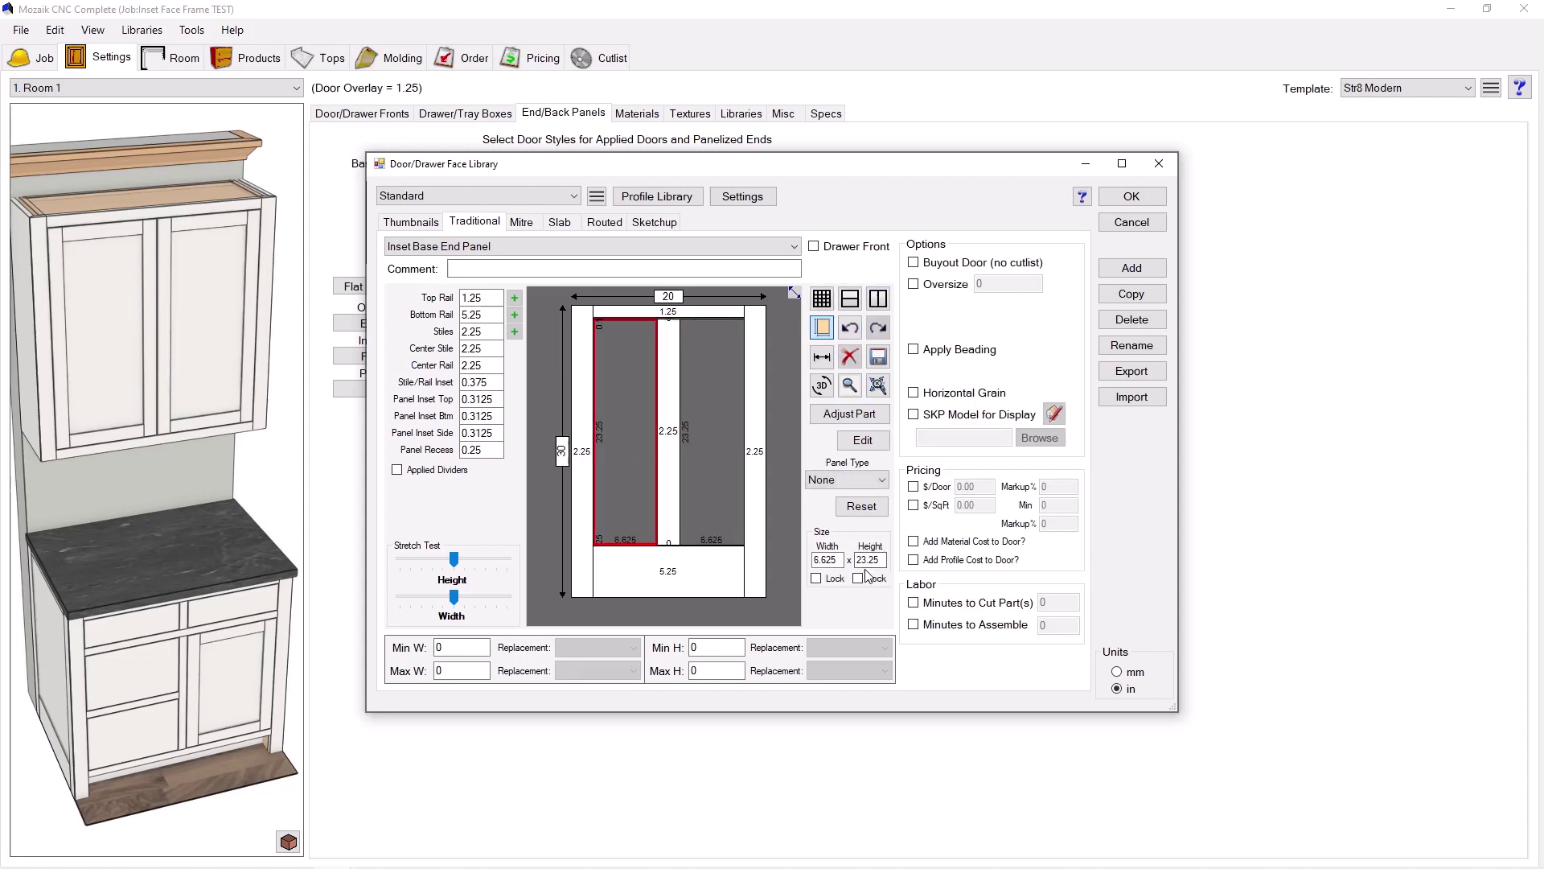
double_click(840, 559)
text(0.125)
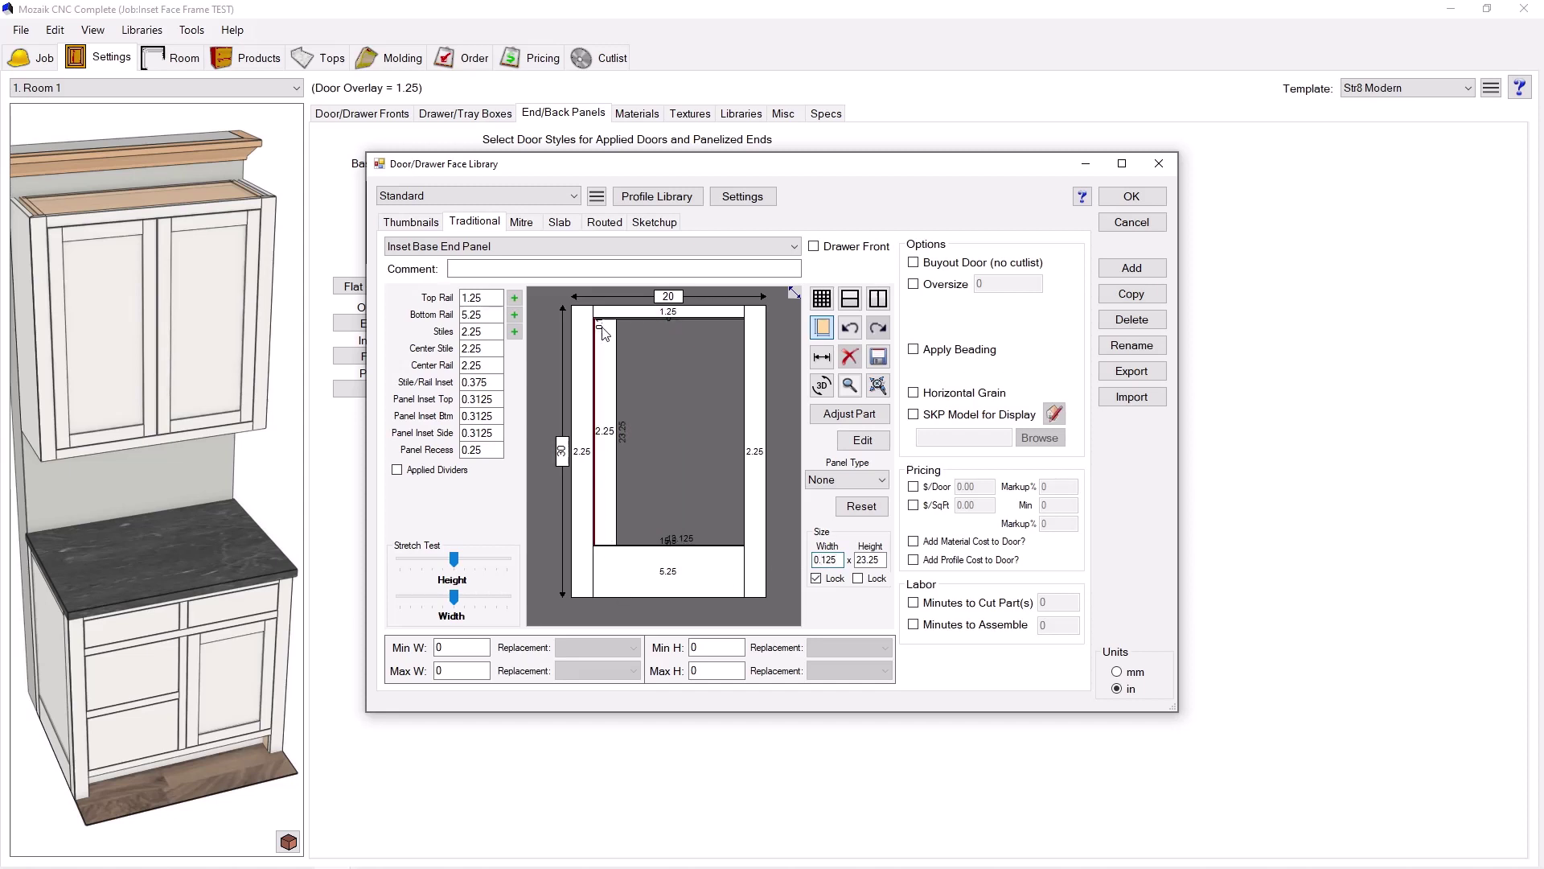
Add a right stile with a 0.125-wide strip outside it, leaving a 10.75-wide centre panel.
click(669, 455)
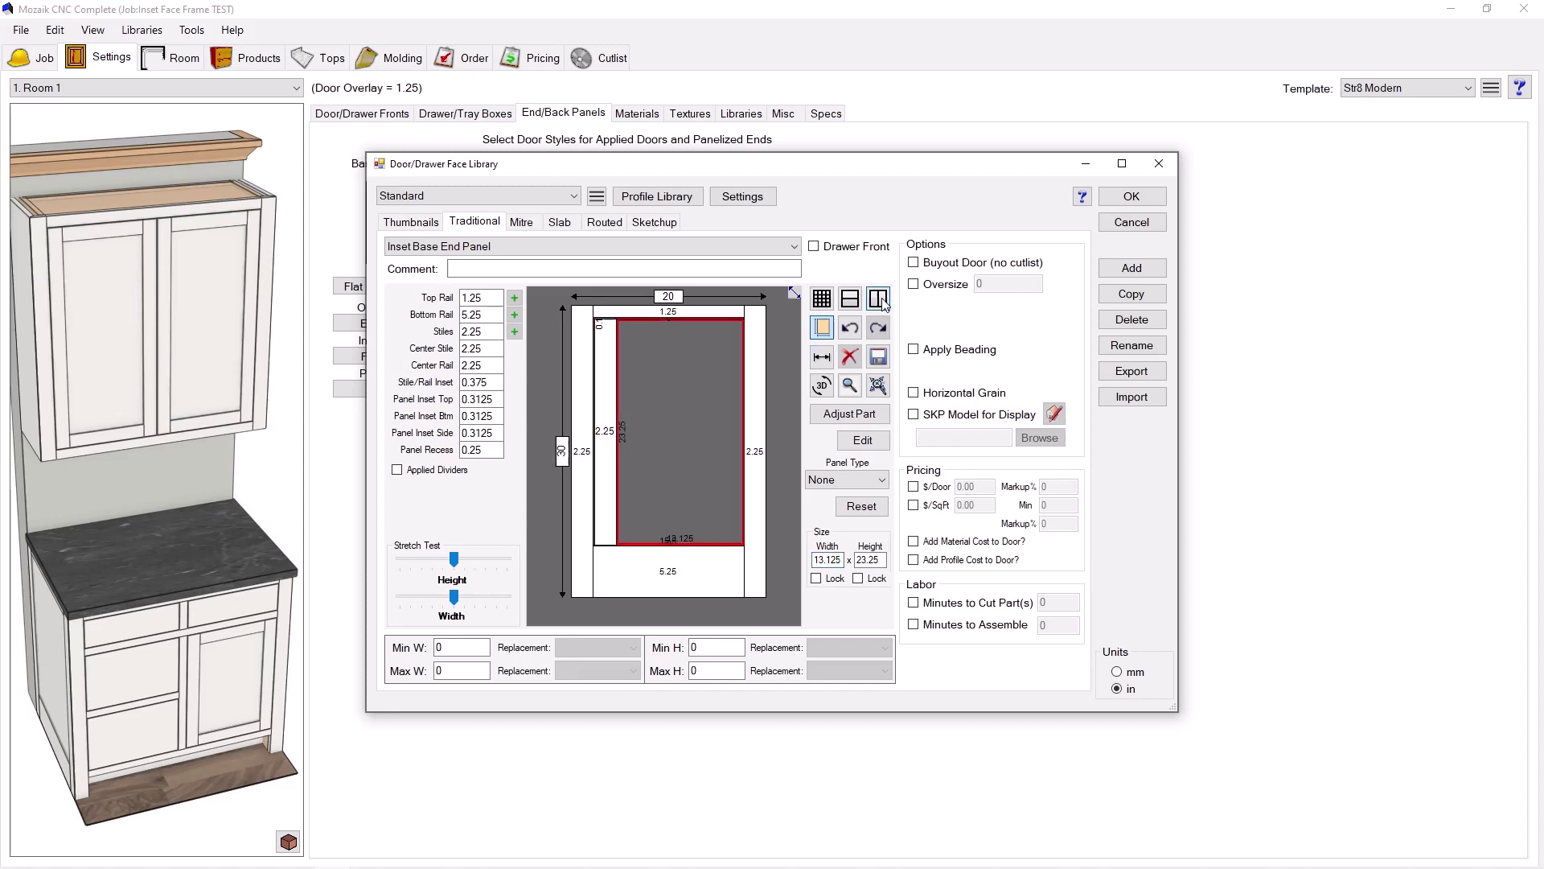
click(882, 302)
double_click(701, 432)
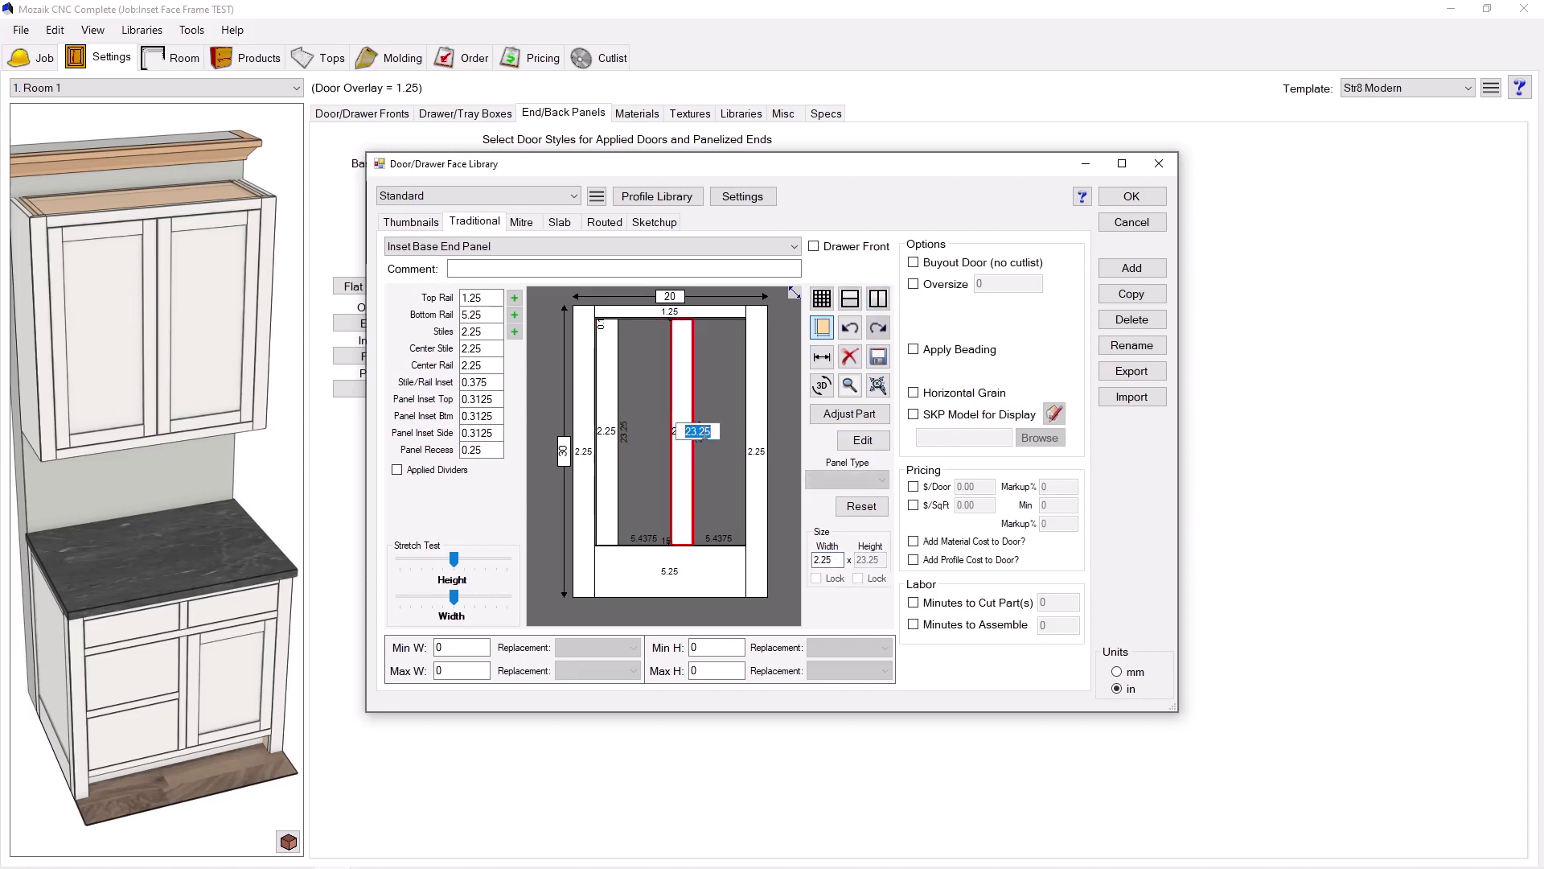
click(722, 477)
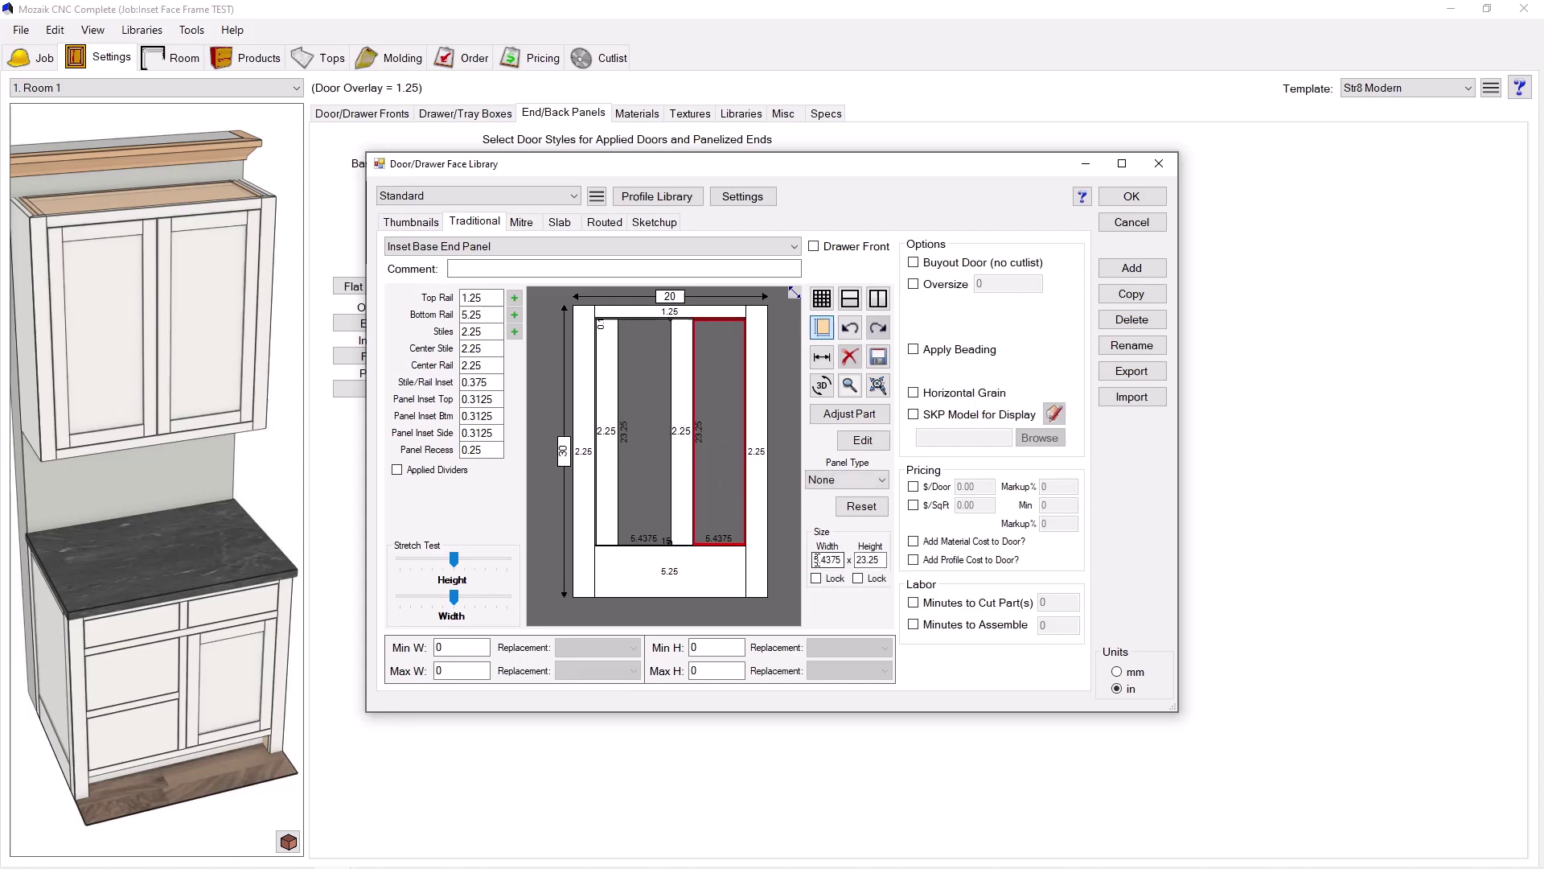
drag(816, 559, 858, 553)
text(0.125)
key(Return)
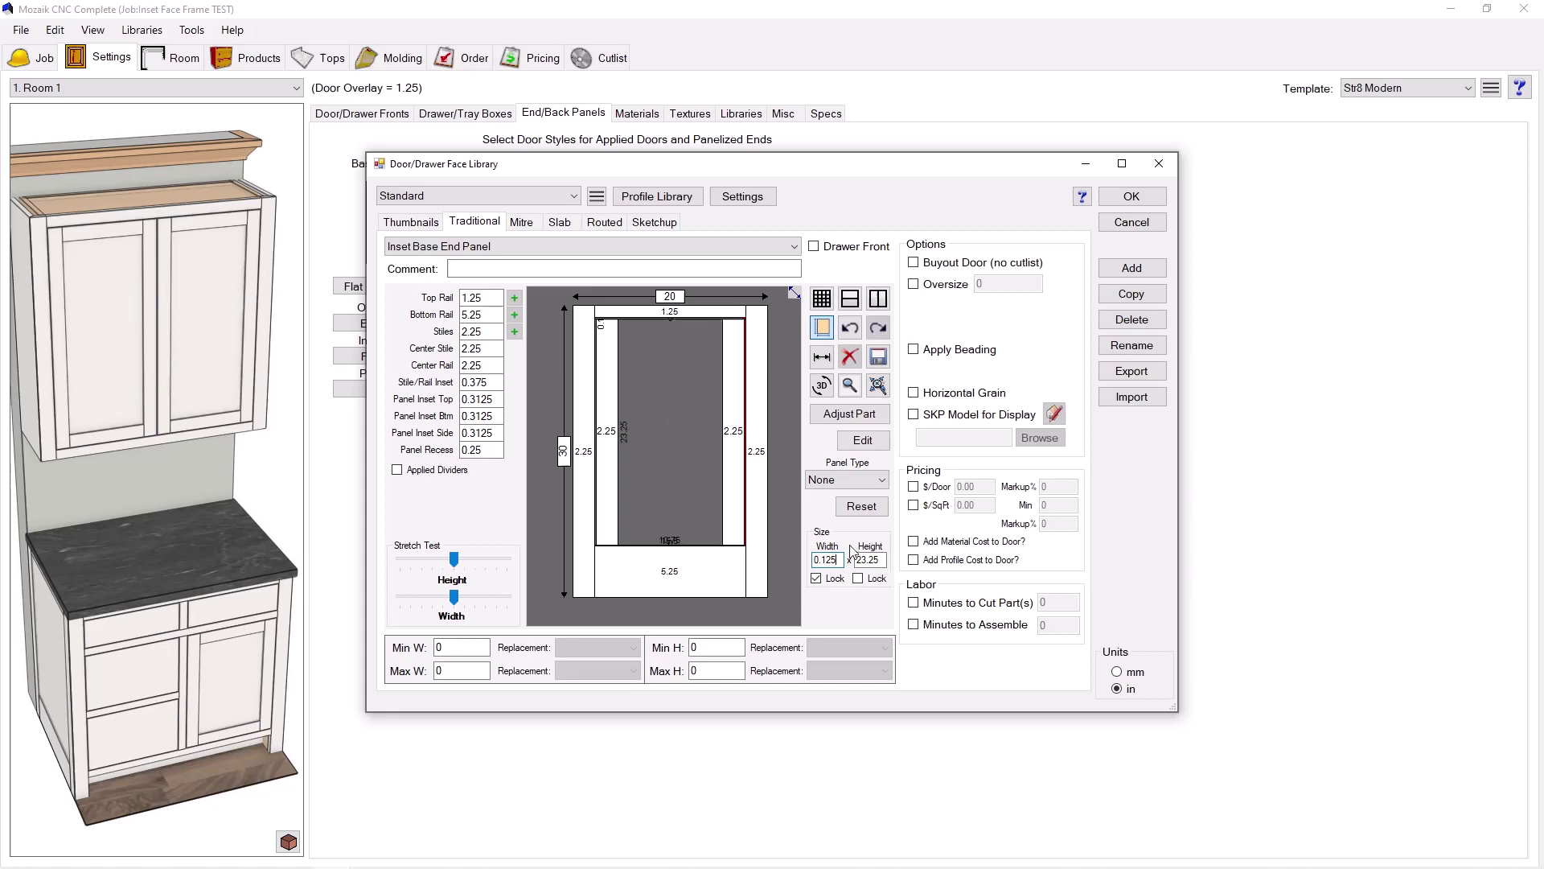
click(692, 416)
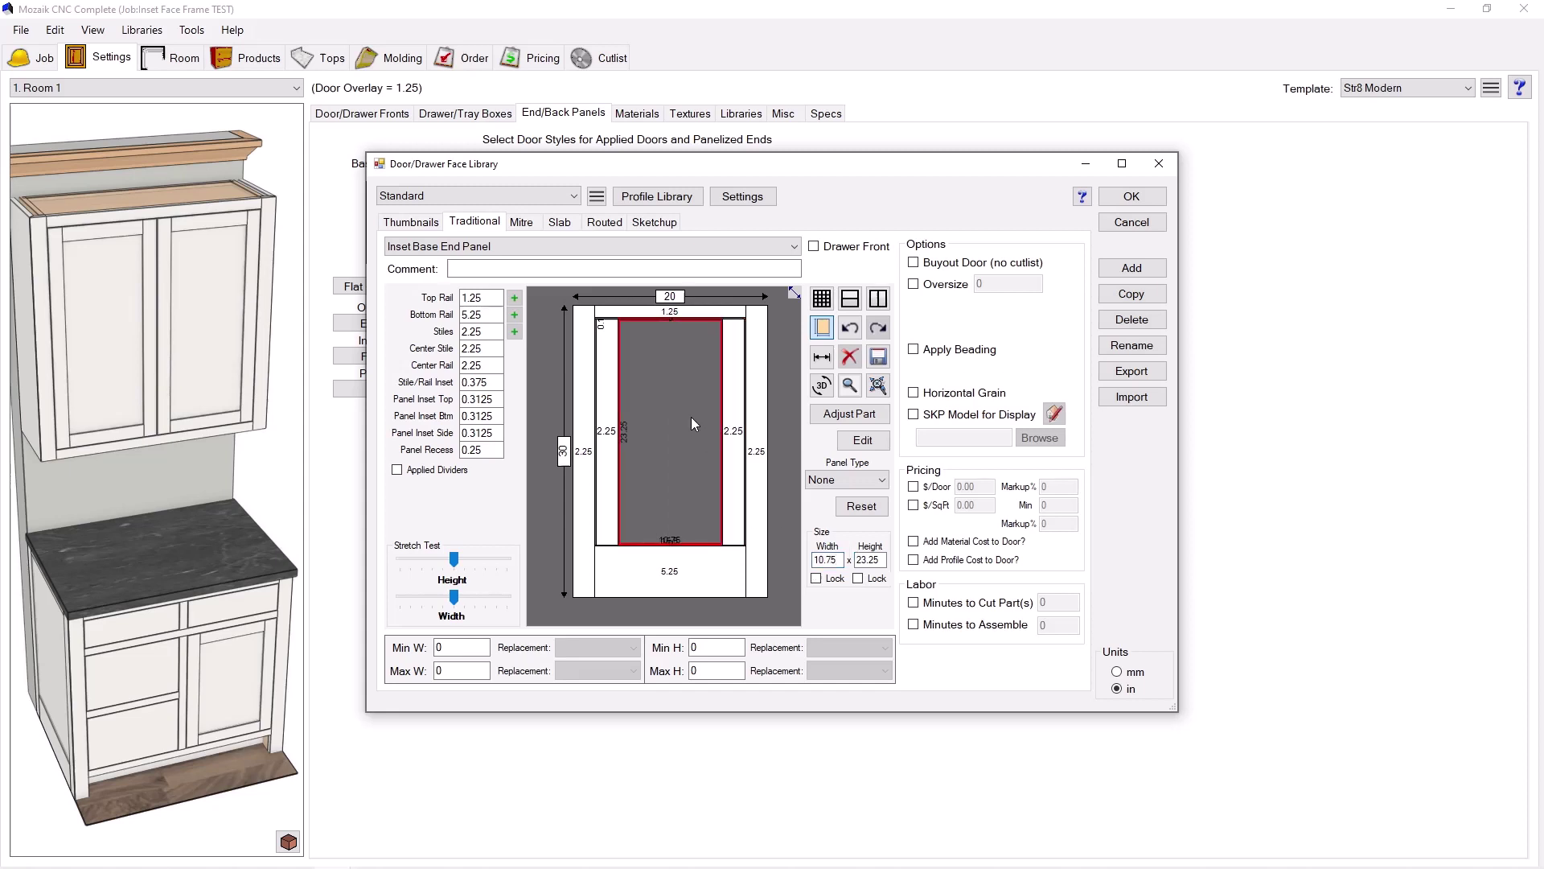
Add two horizontal rails across the centre panel, setting the upper and lower panel heights to 0.
click(851, 300)
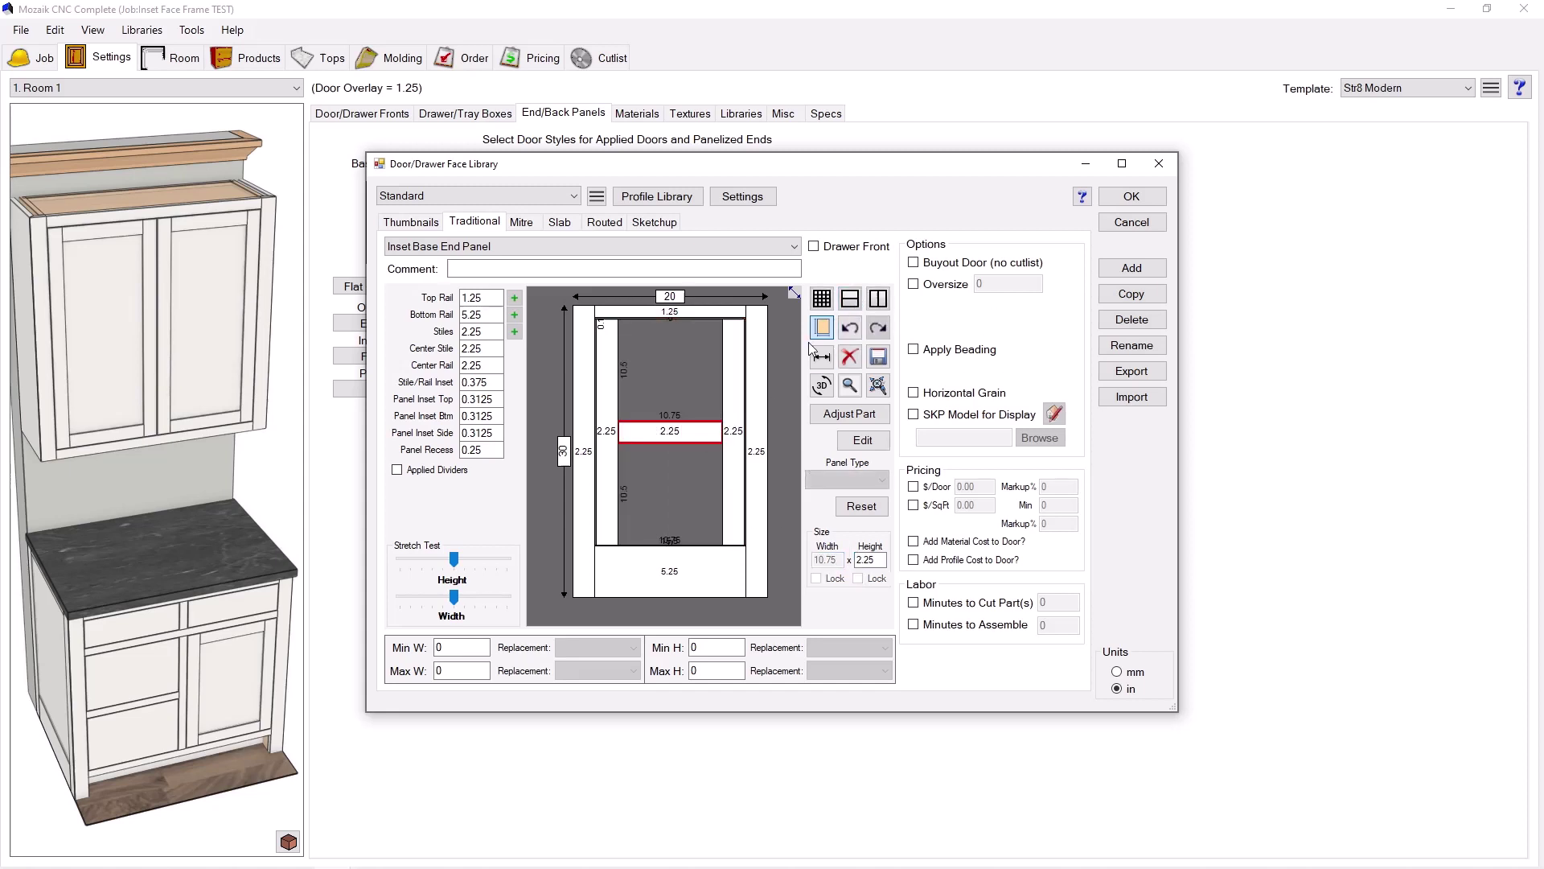
click(657, 360)
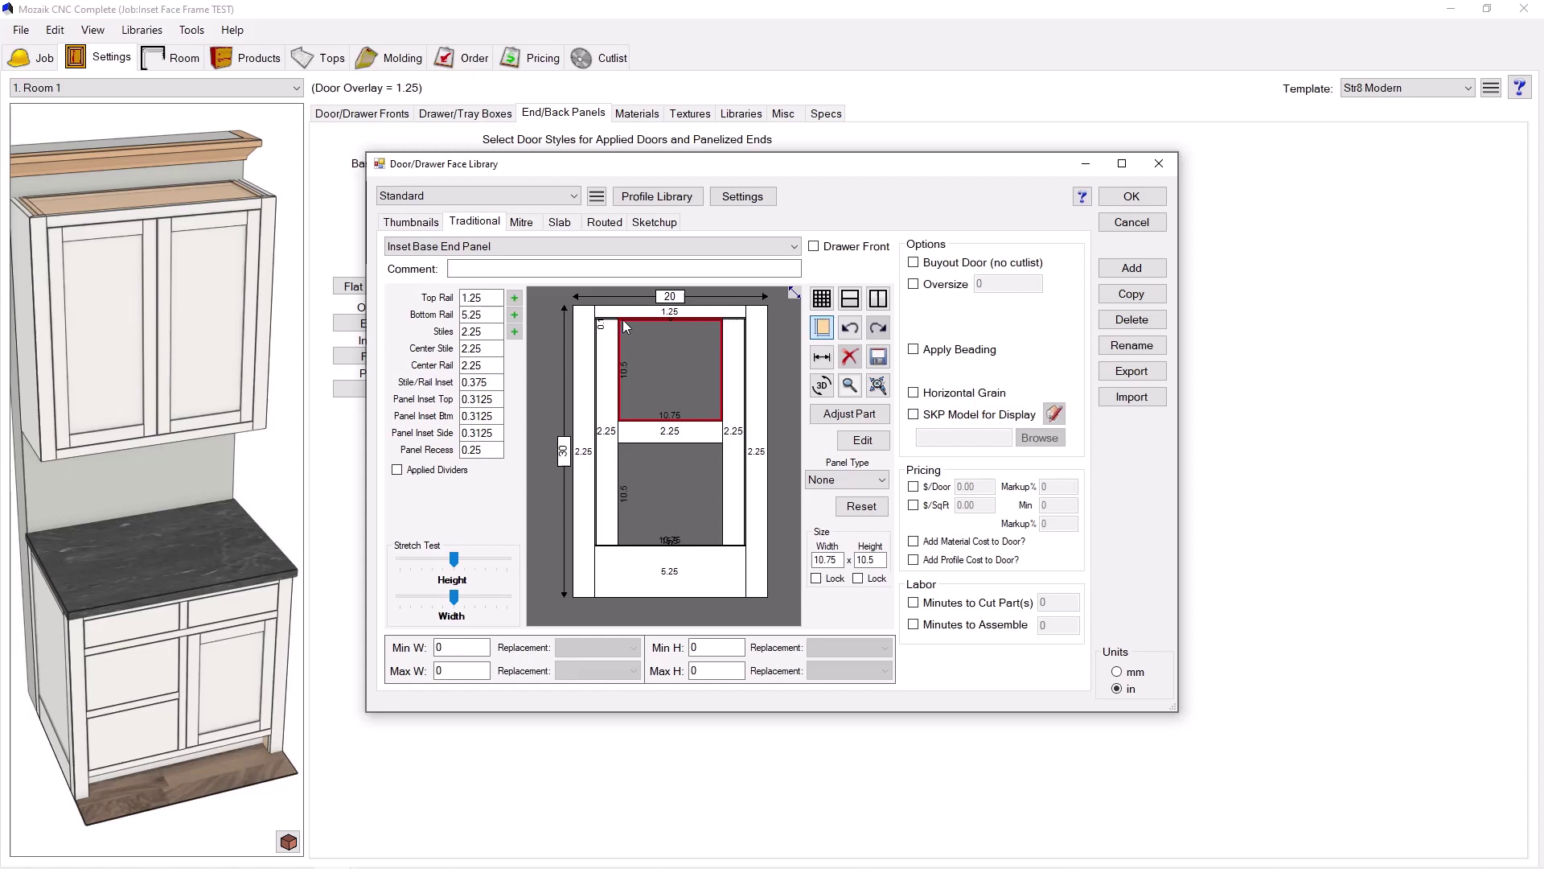
double_click(871, 560)
text(0)
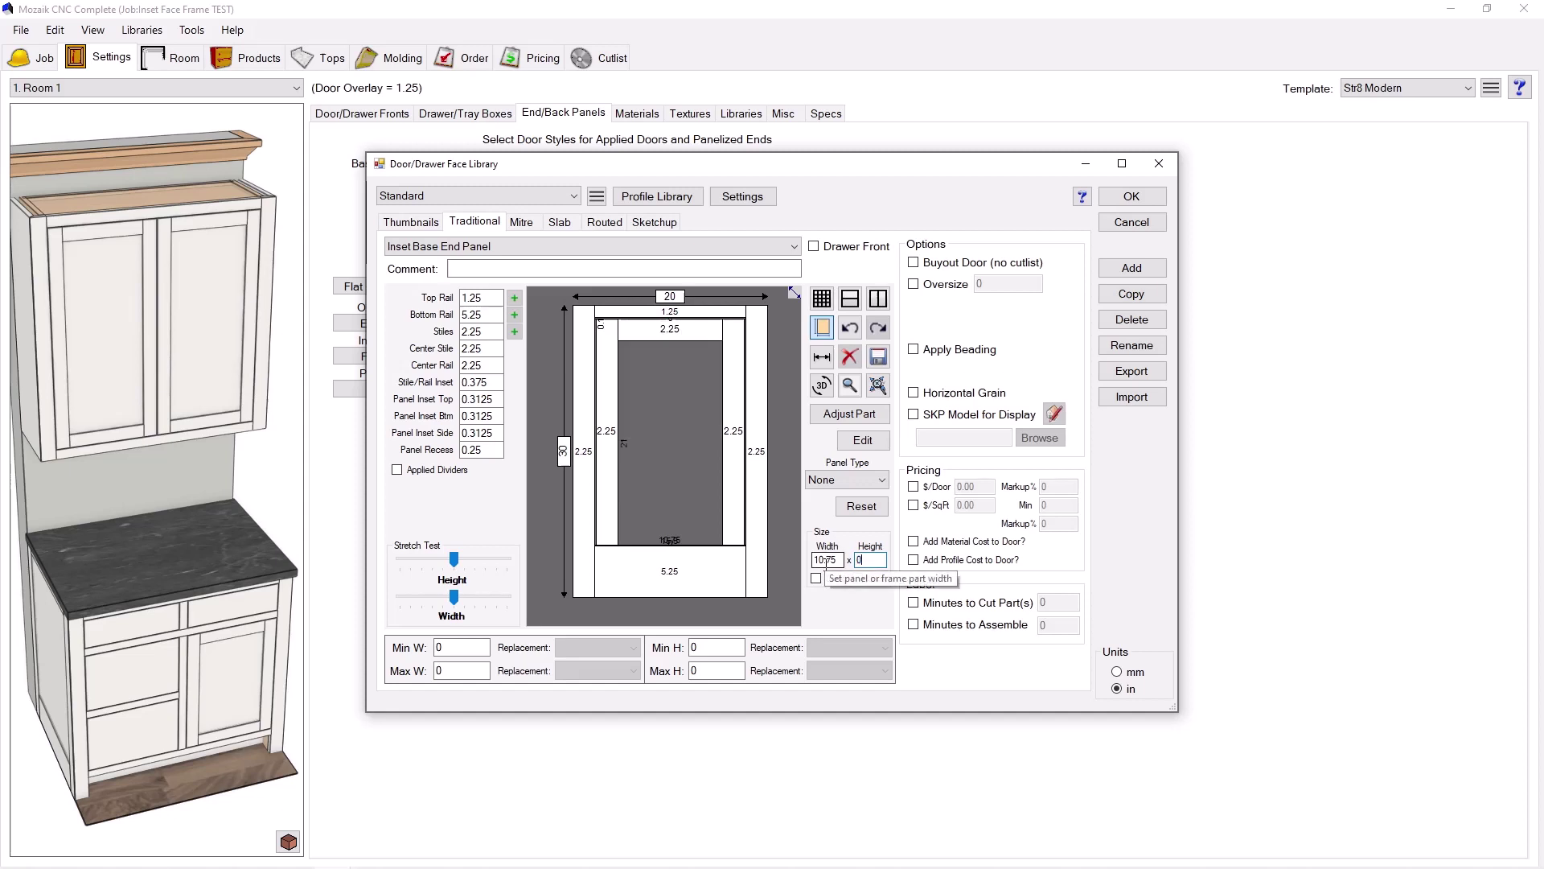
click(653, 460)
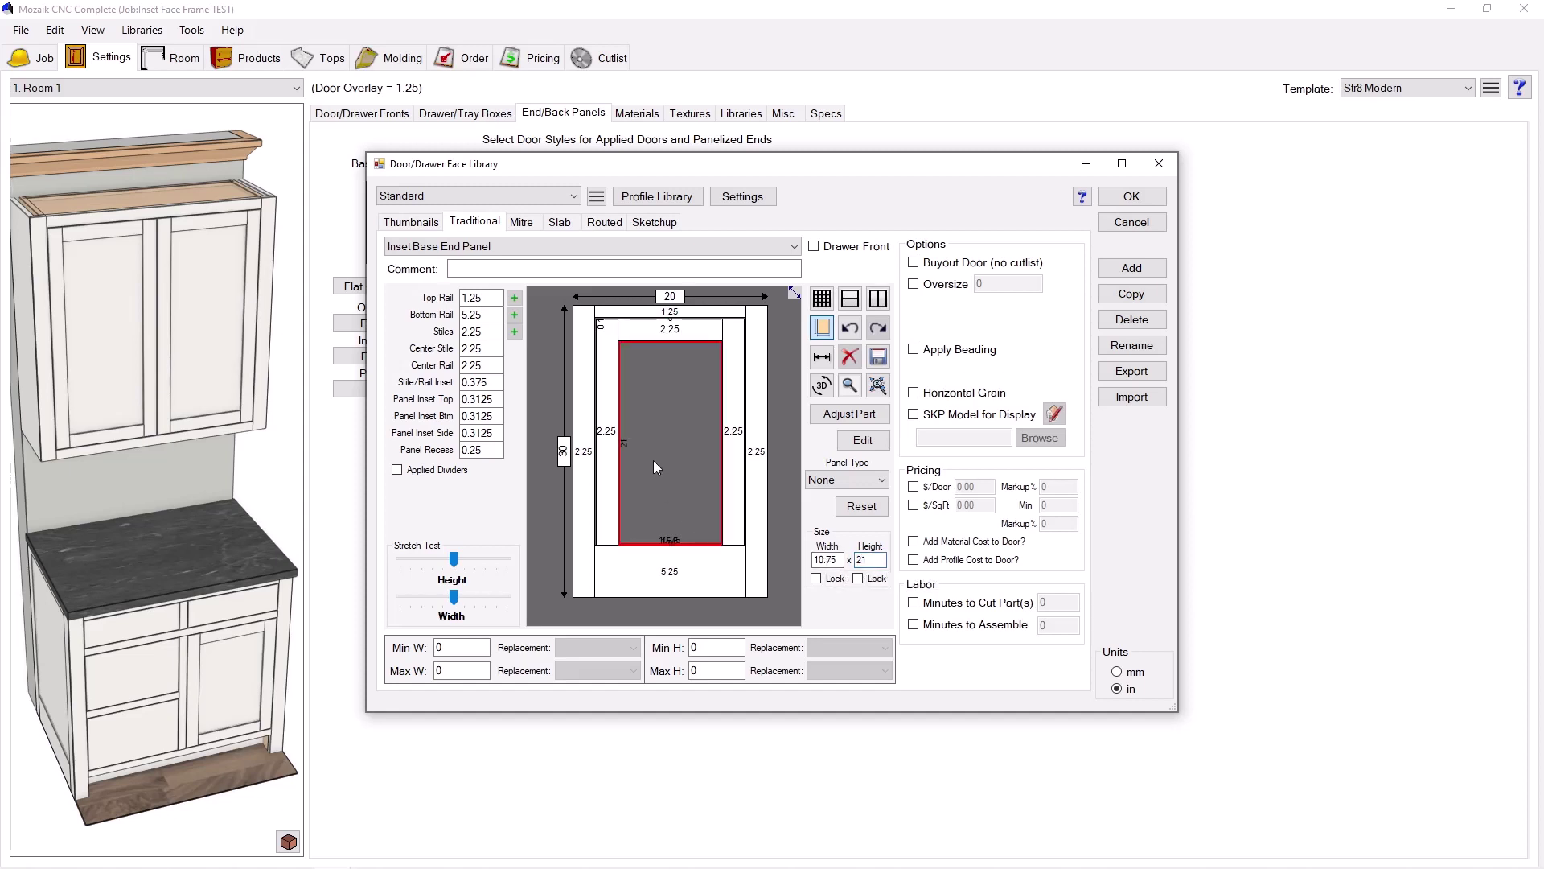
click(849, 301)
click(680, 505)
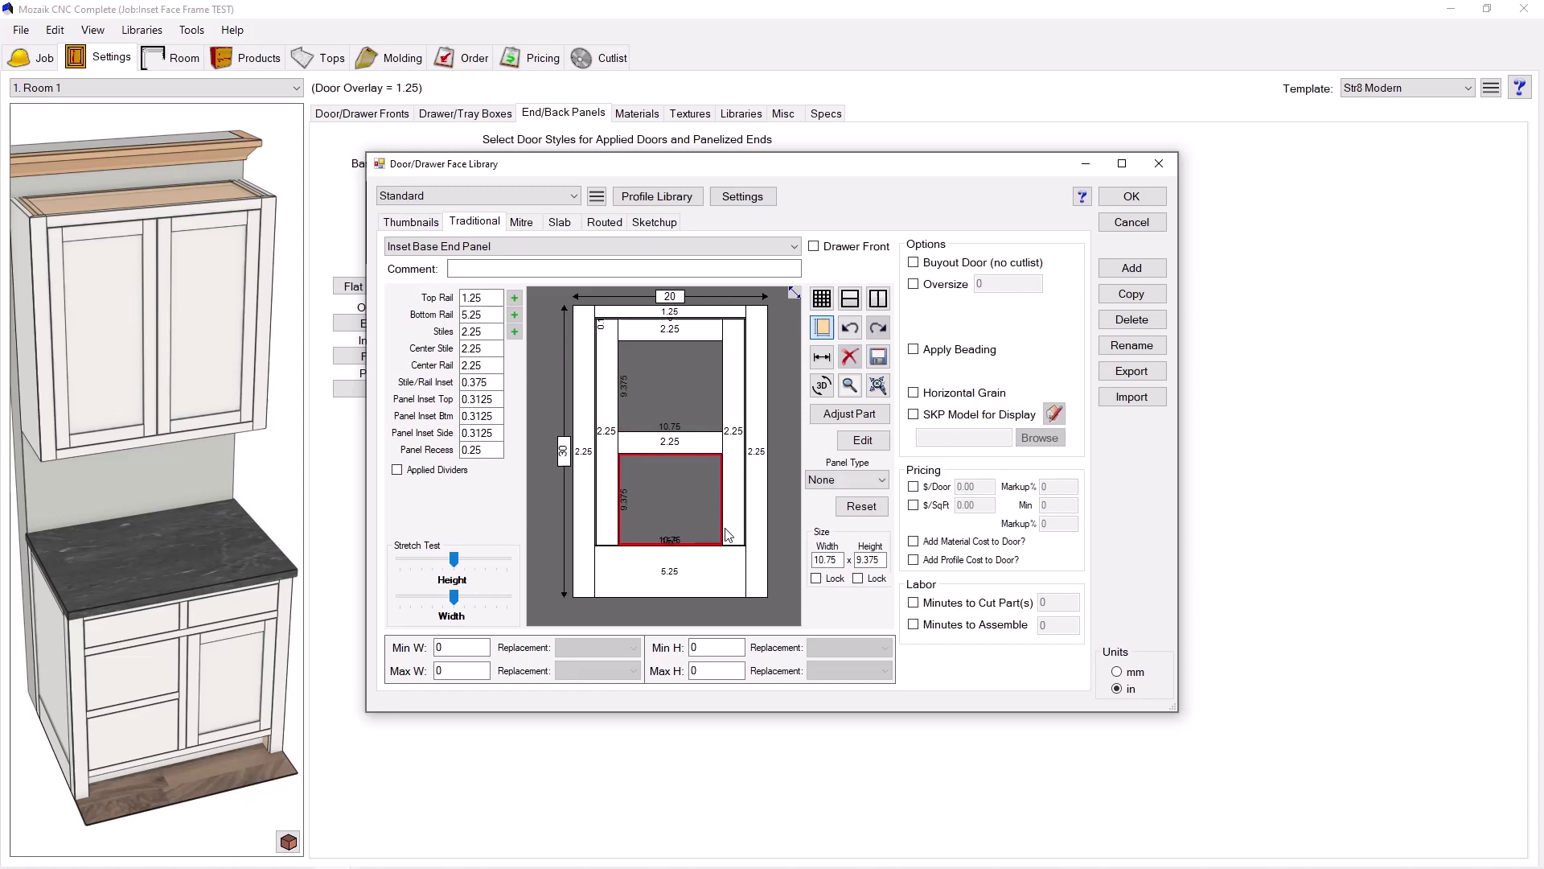
double_click(872, 559)
text(0)
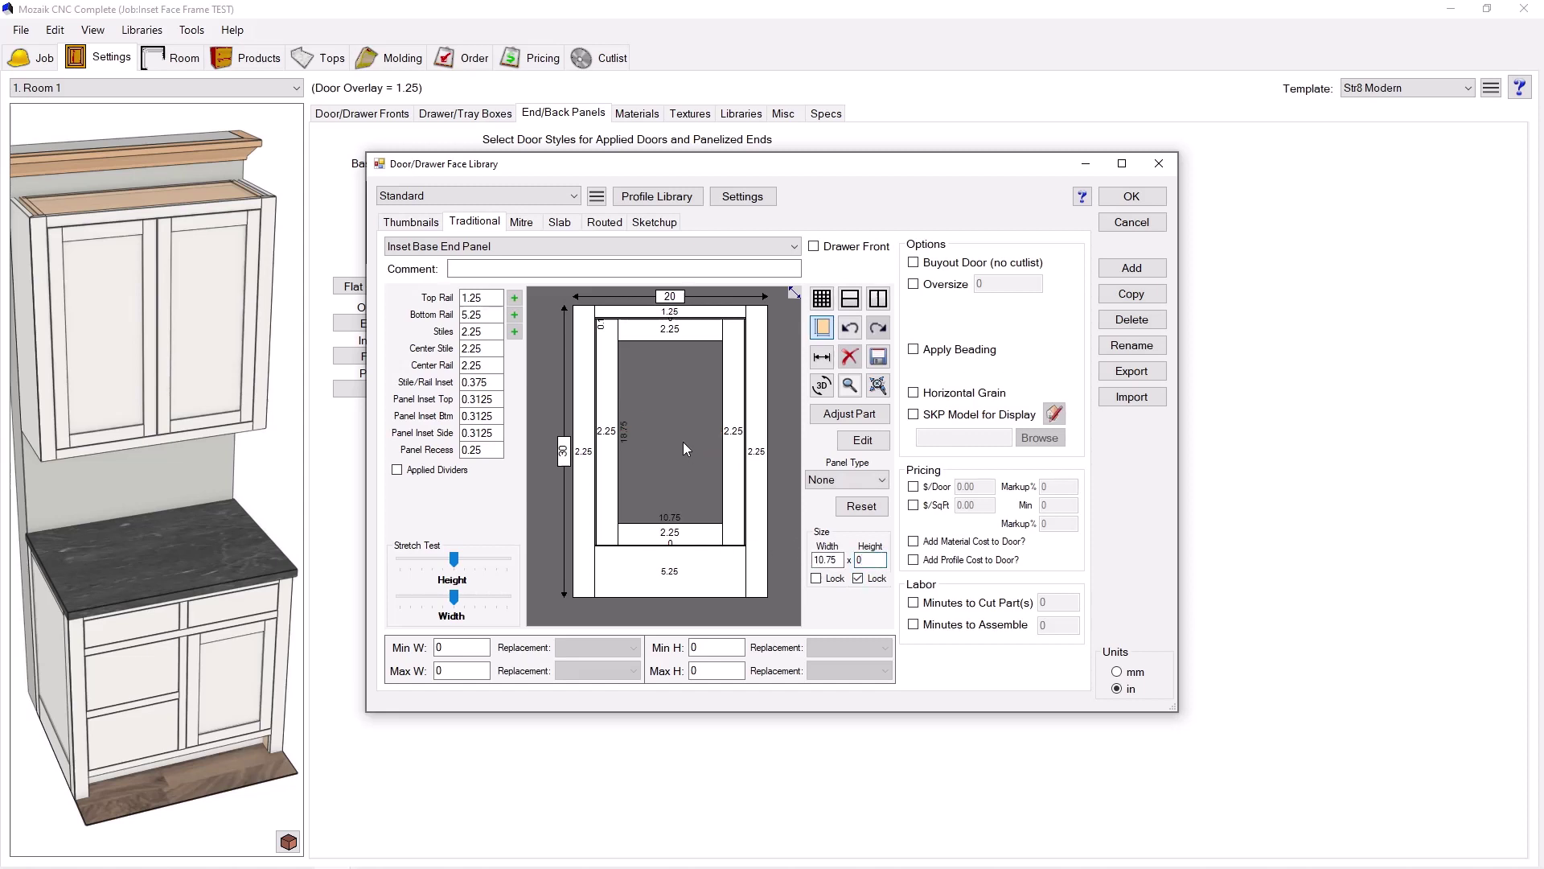
Change the upper inner panel's type from None to Flat.
click(683, 449)
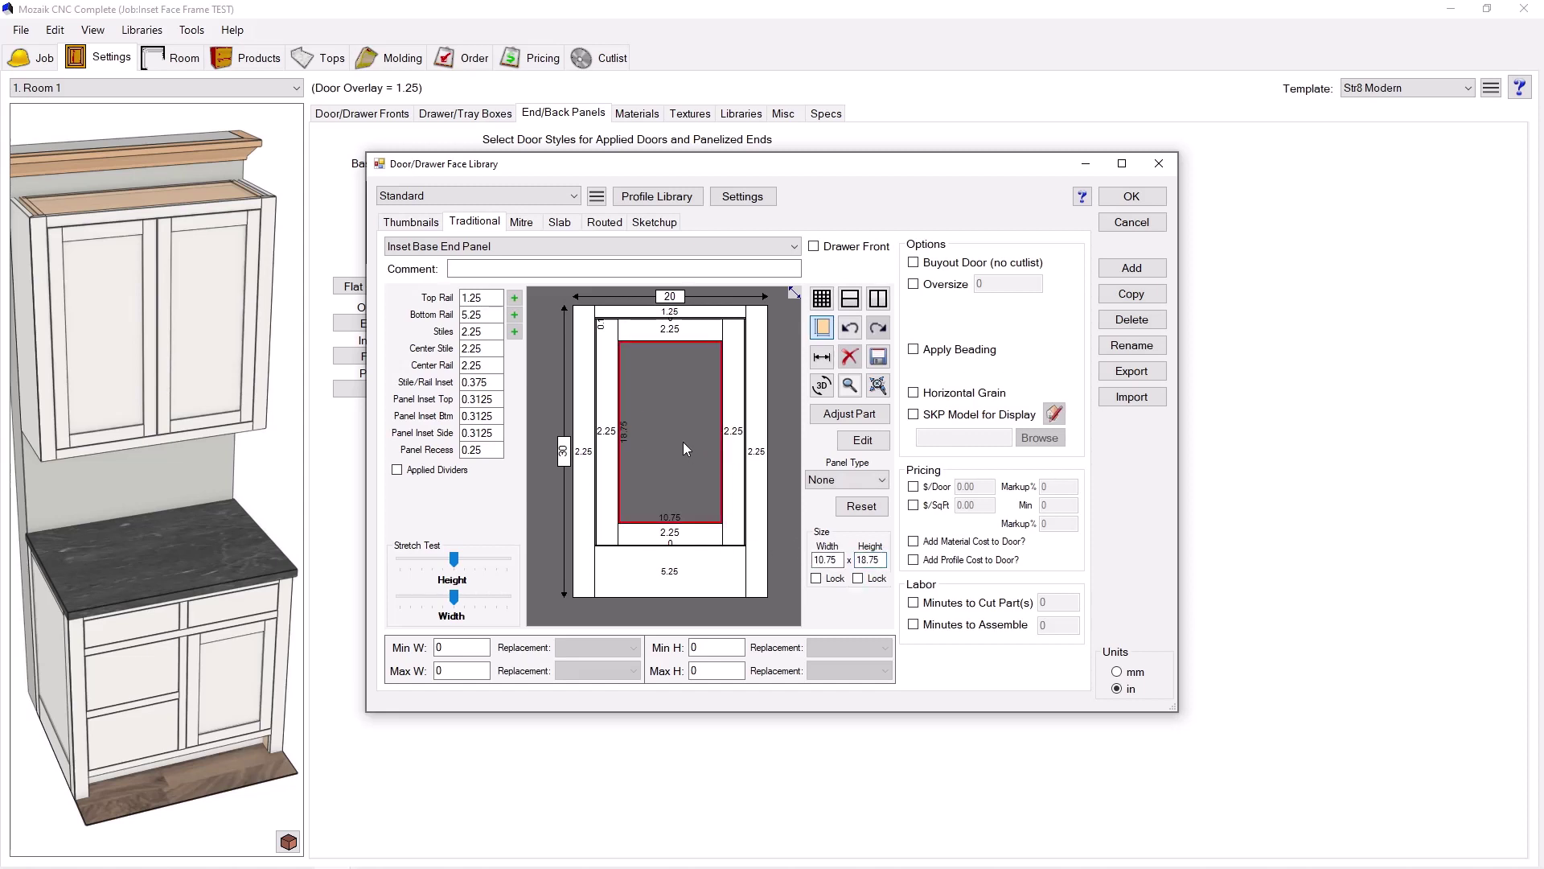
click(826, 479)
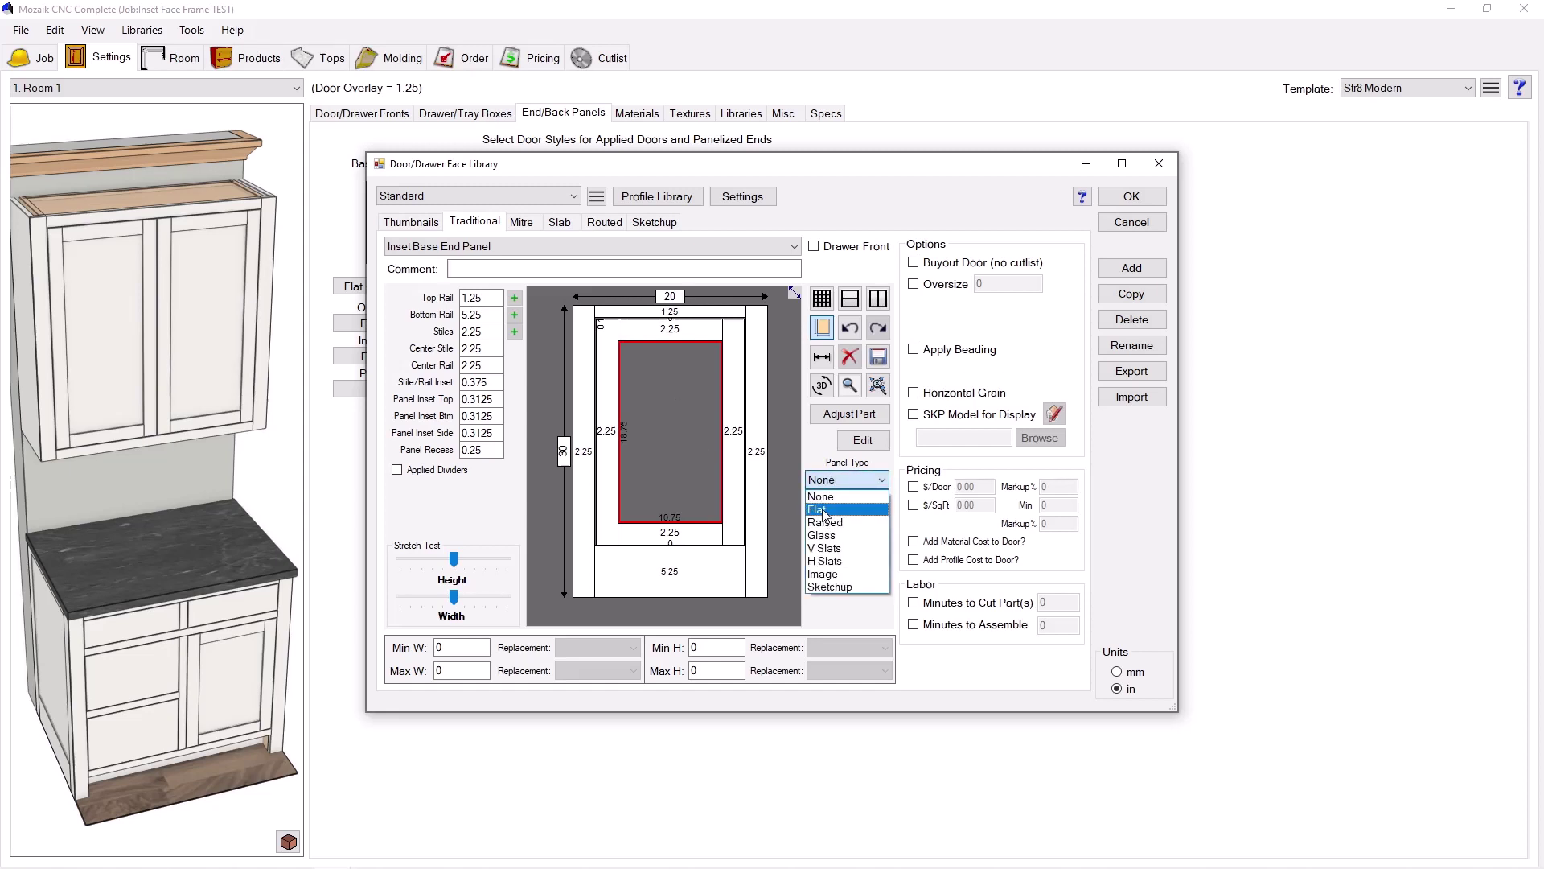
click(824, 510)
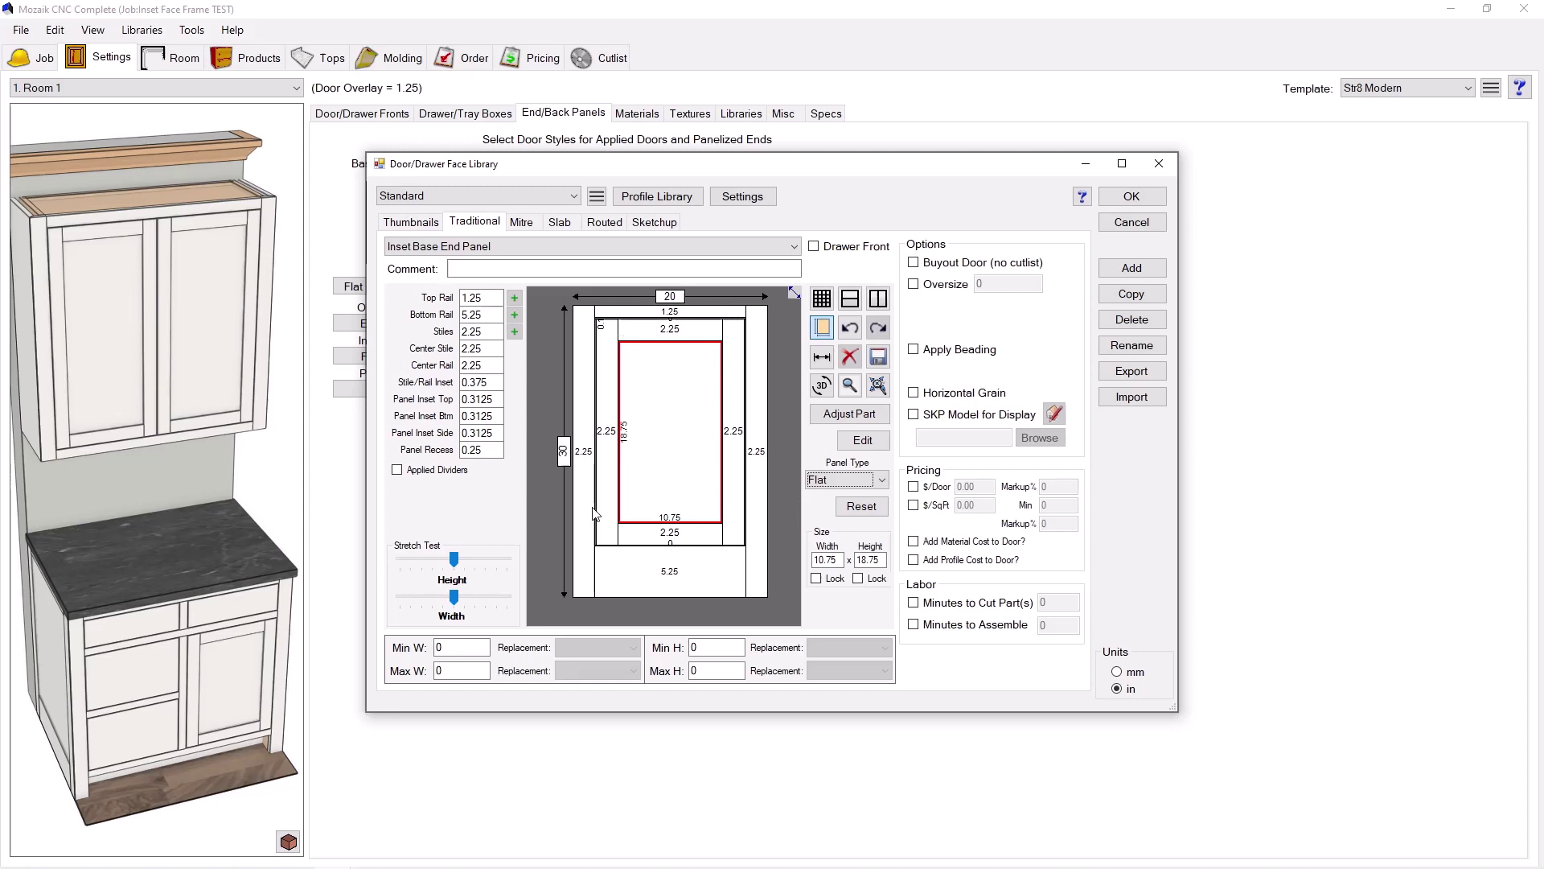
Save the door style and set Inset Base End Panel as the base end panel with default profiles.
click(1128, 198)
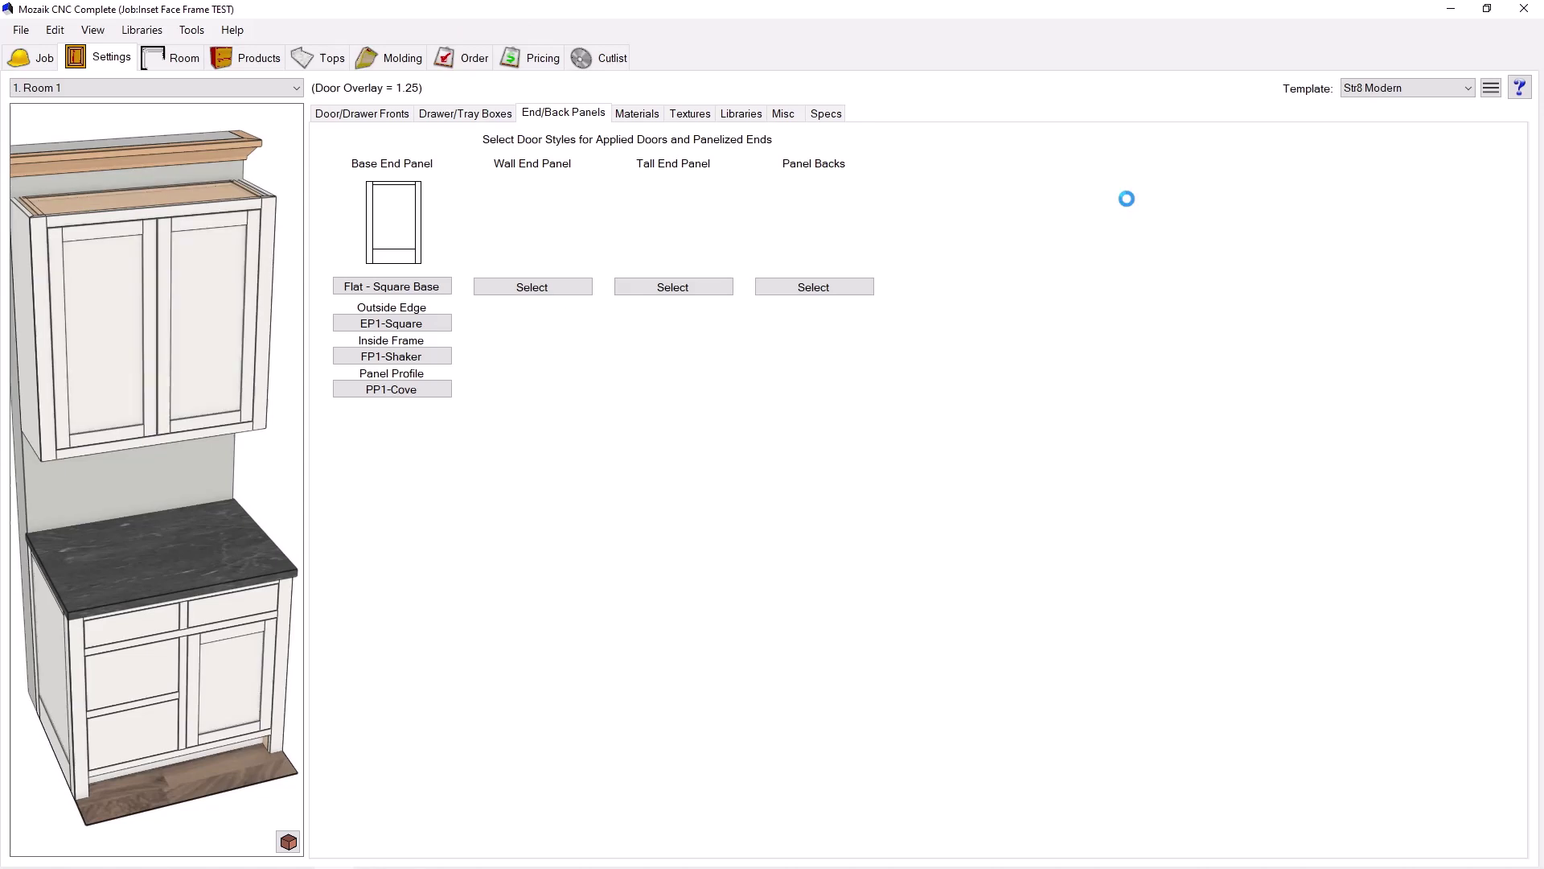
click(401, 291)
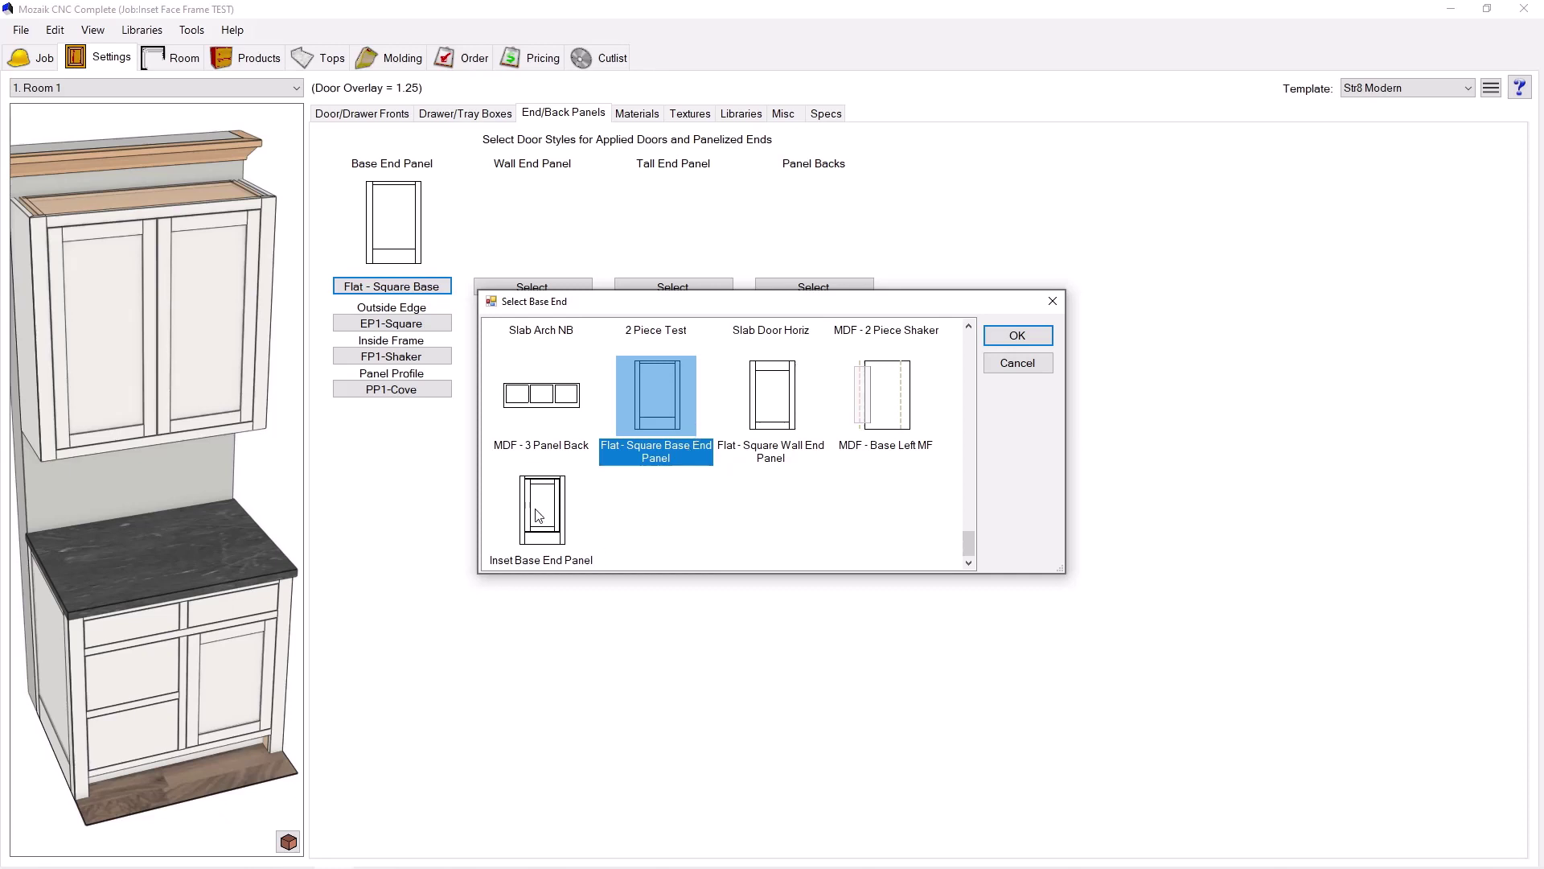
click(537, 520)
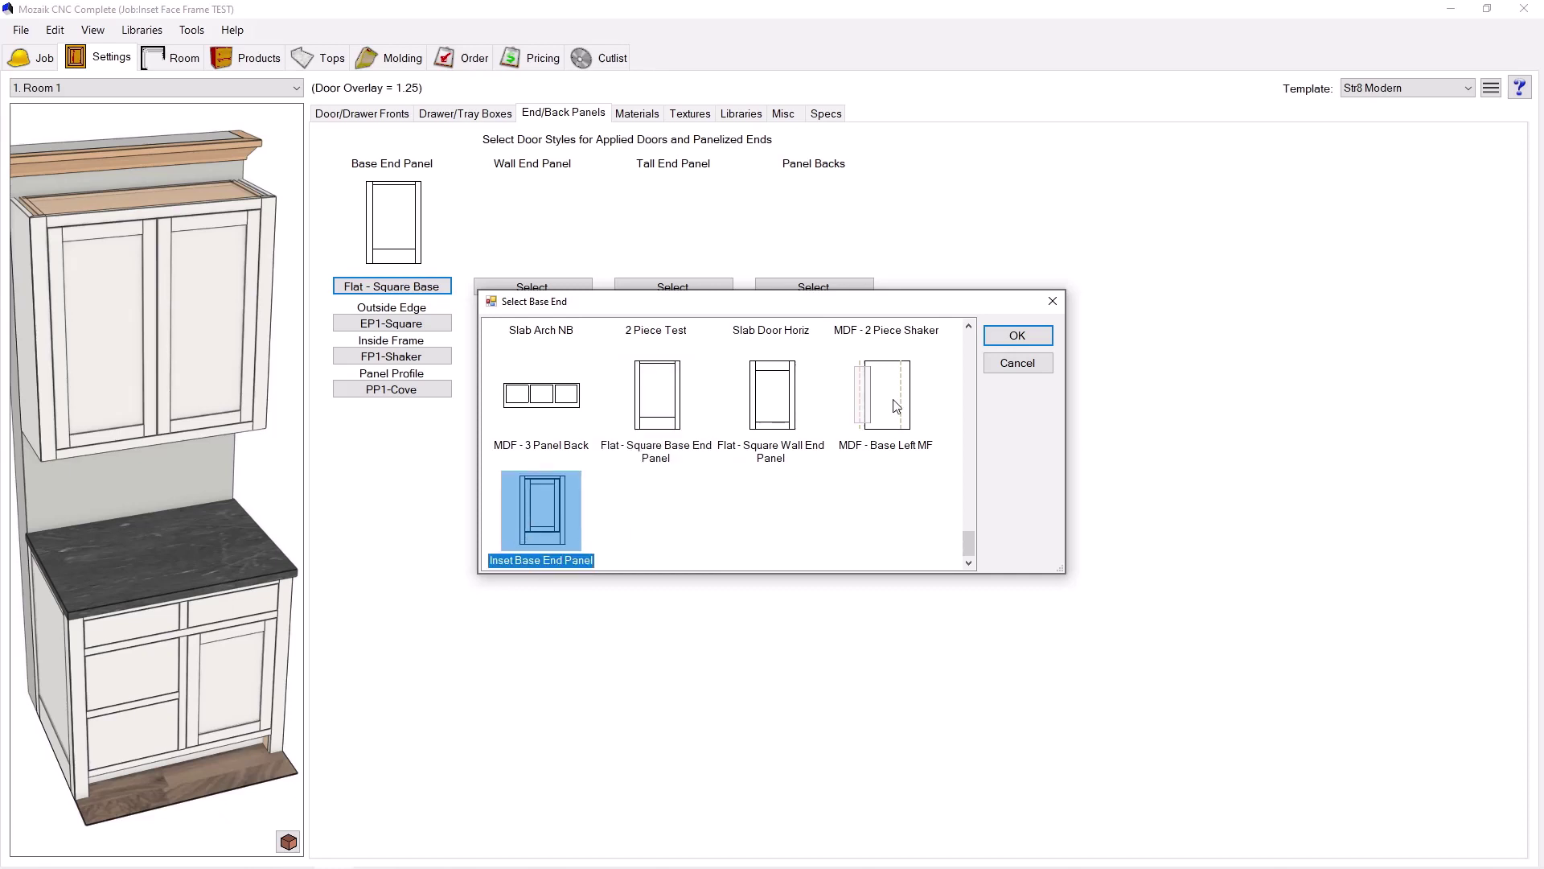
click(1016, 338)
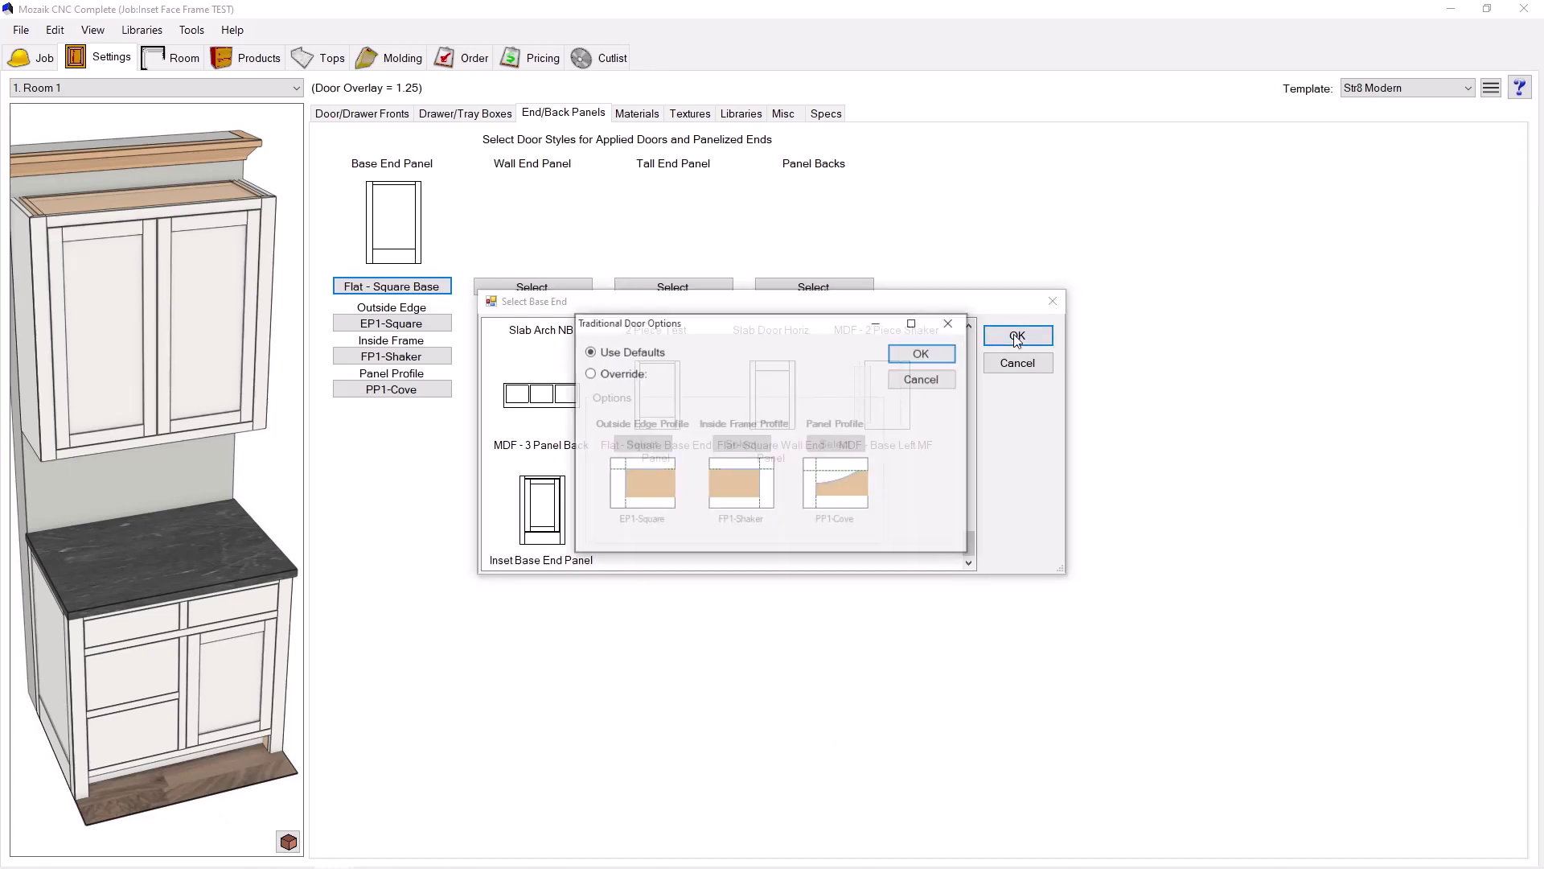
click(913, 357)
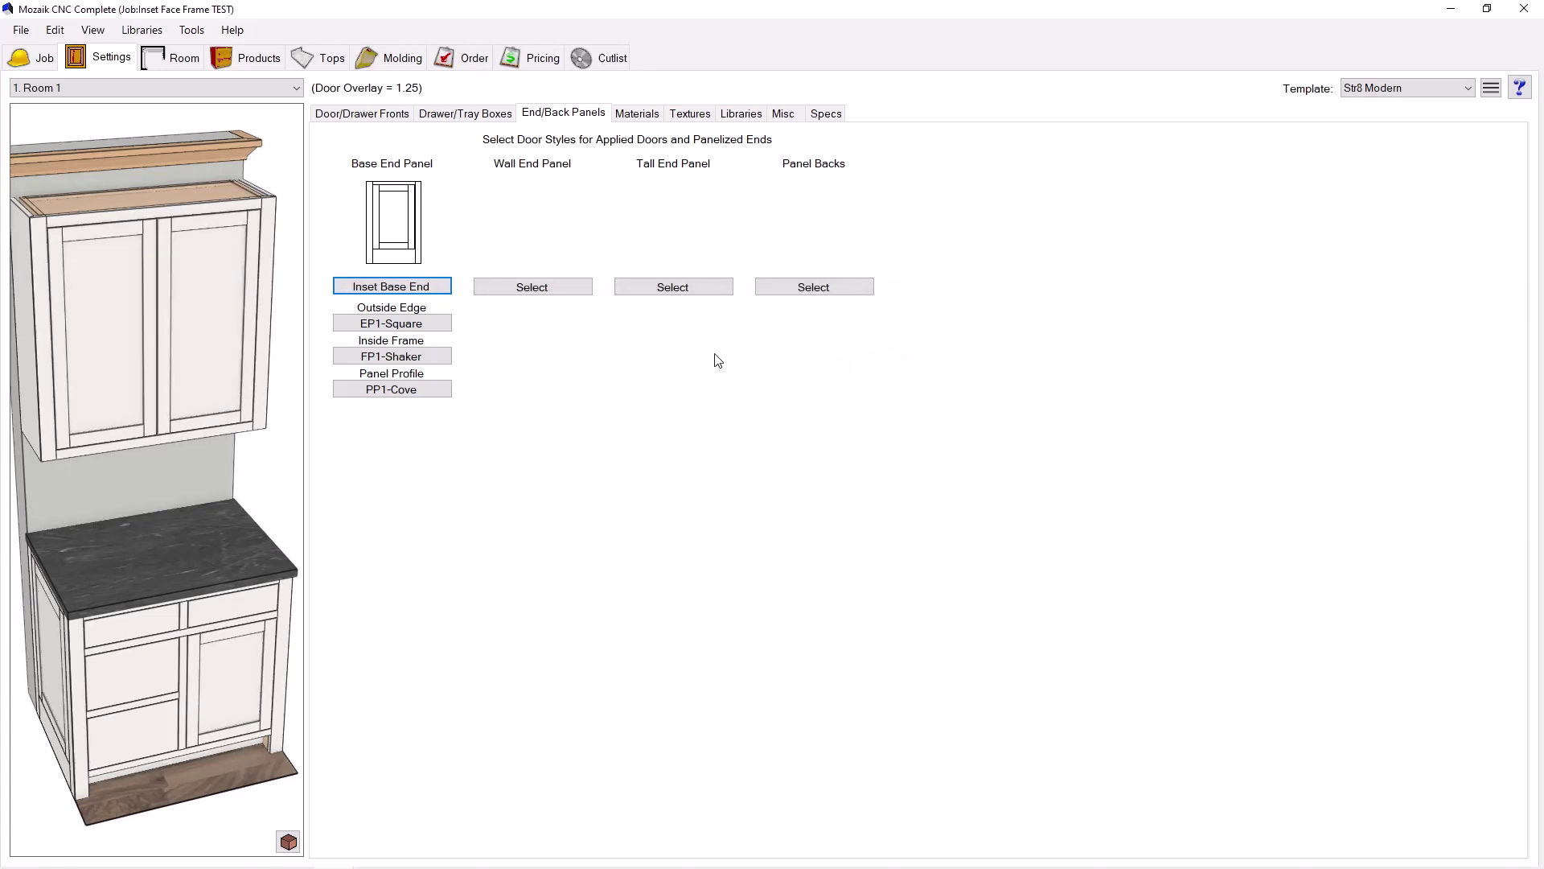
click(251, 57)
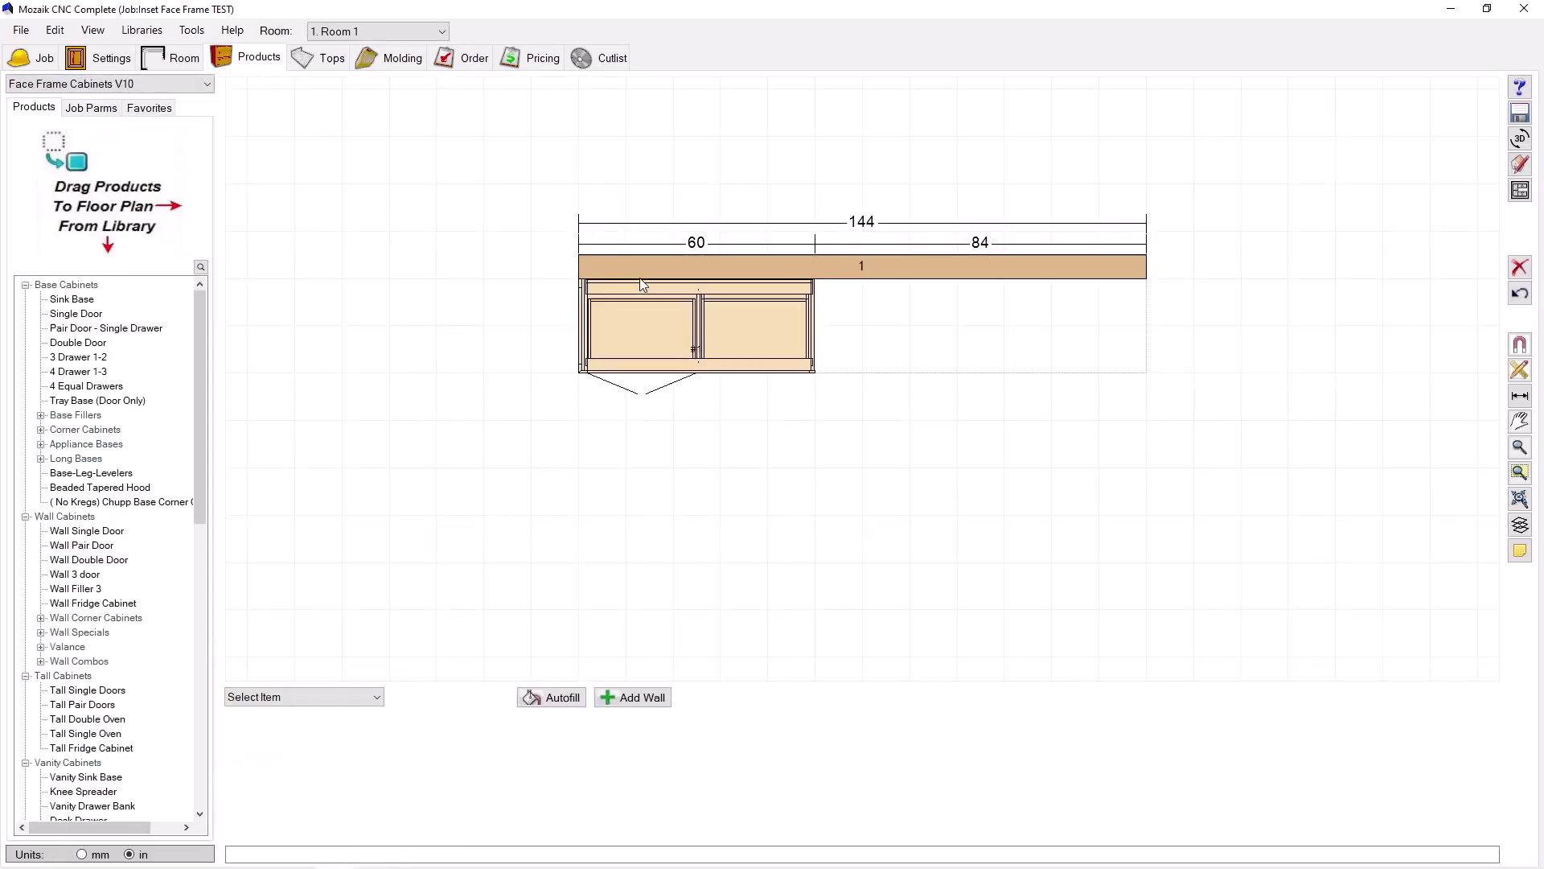
click(641, 312)
click(491, 698)
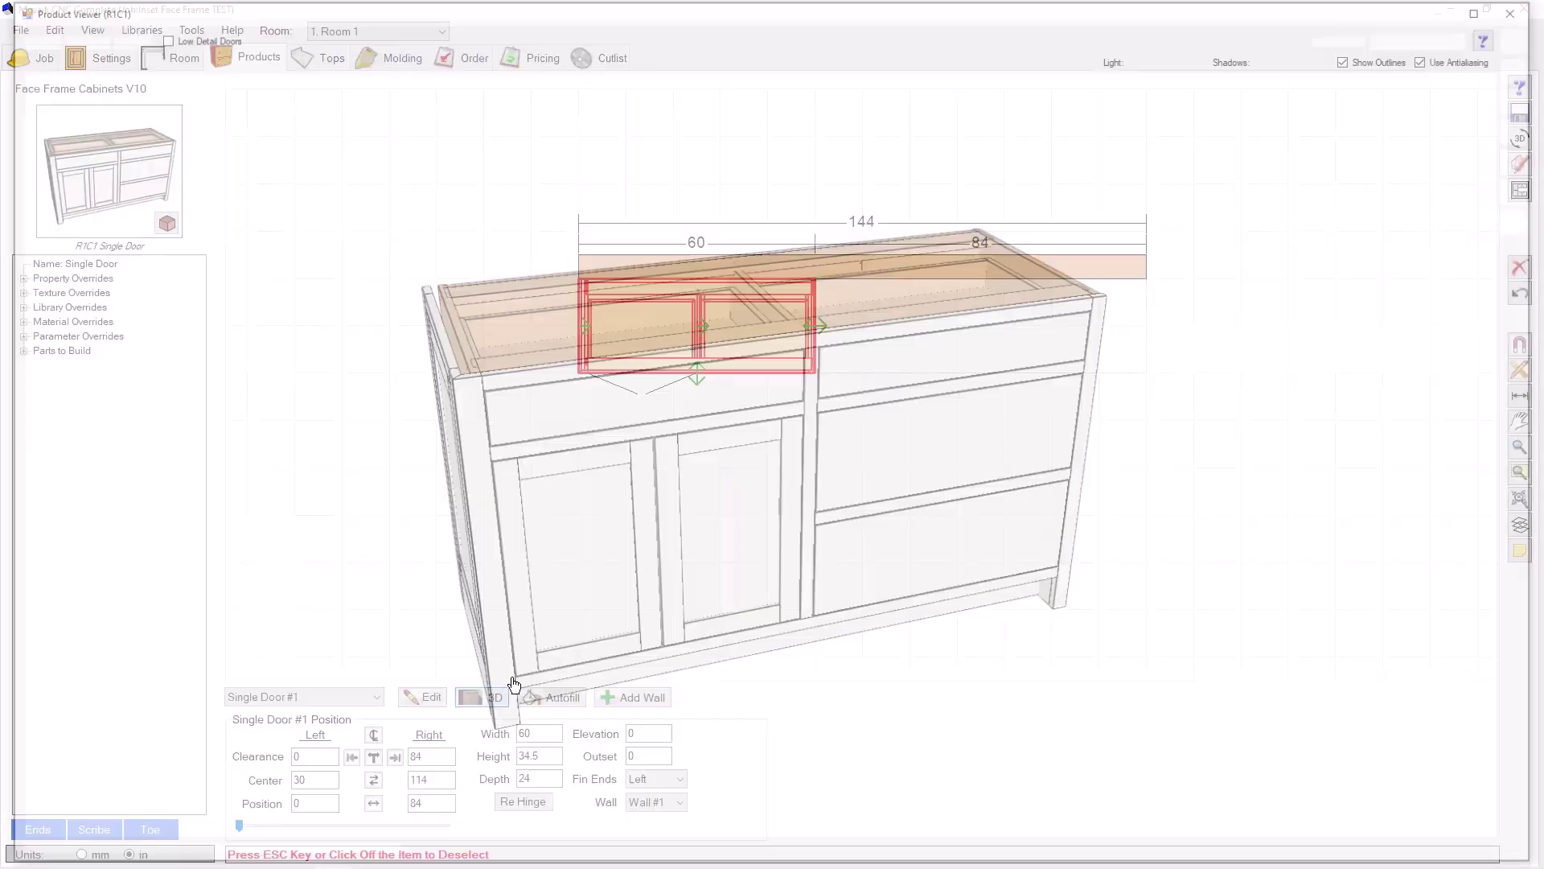
drag(725, 537, 743, 540)
scroll(853, 273, up, 6)
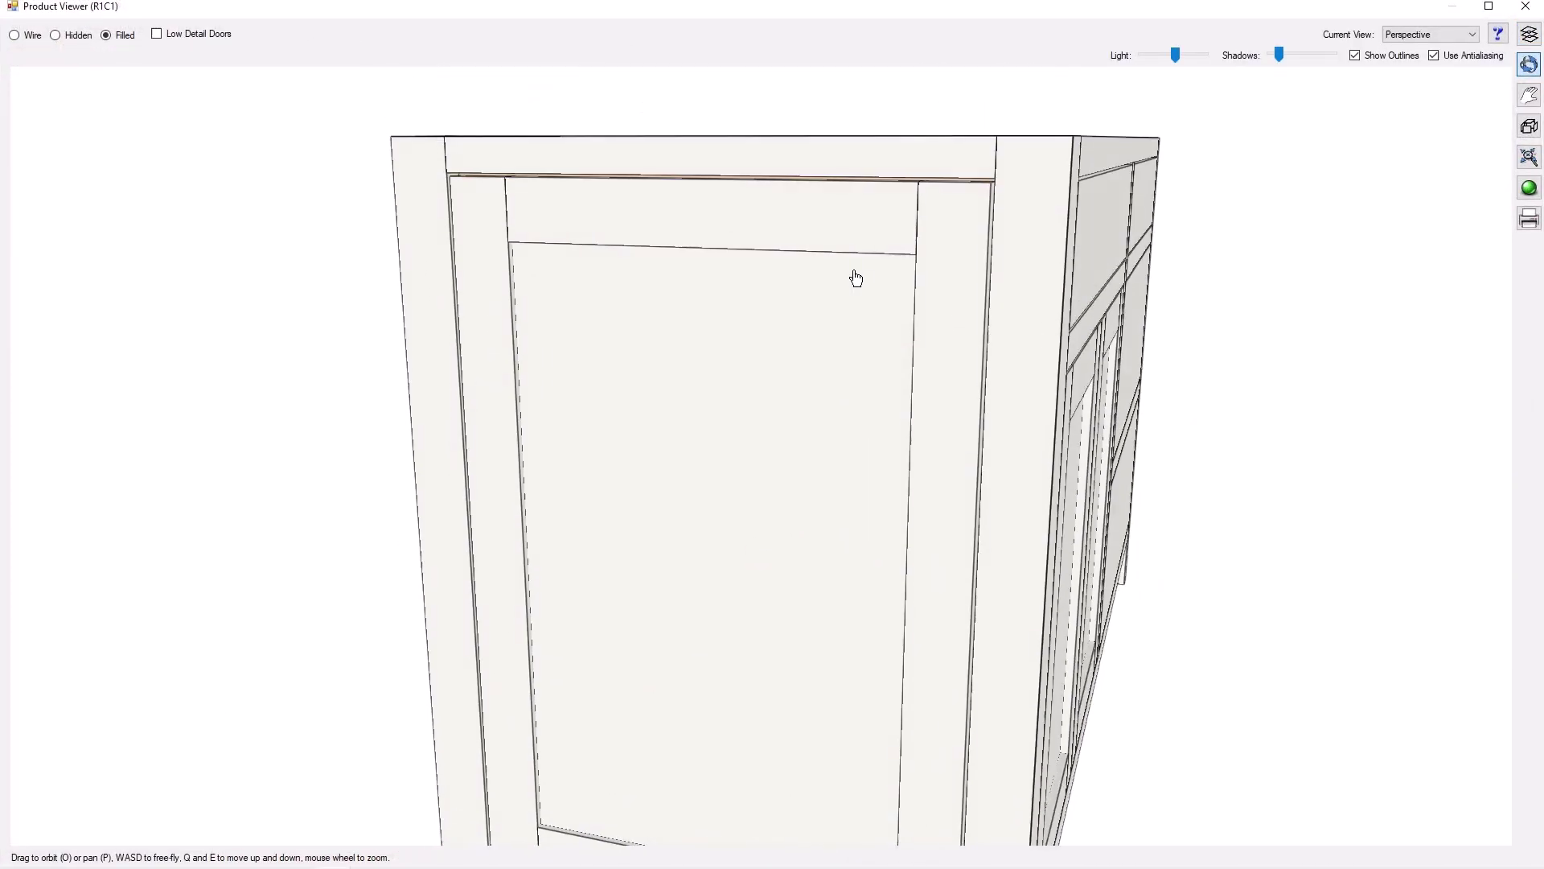
key(a)
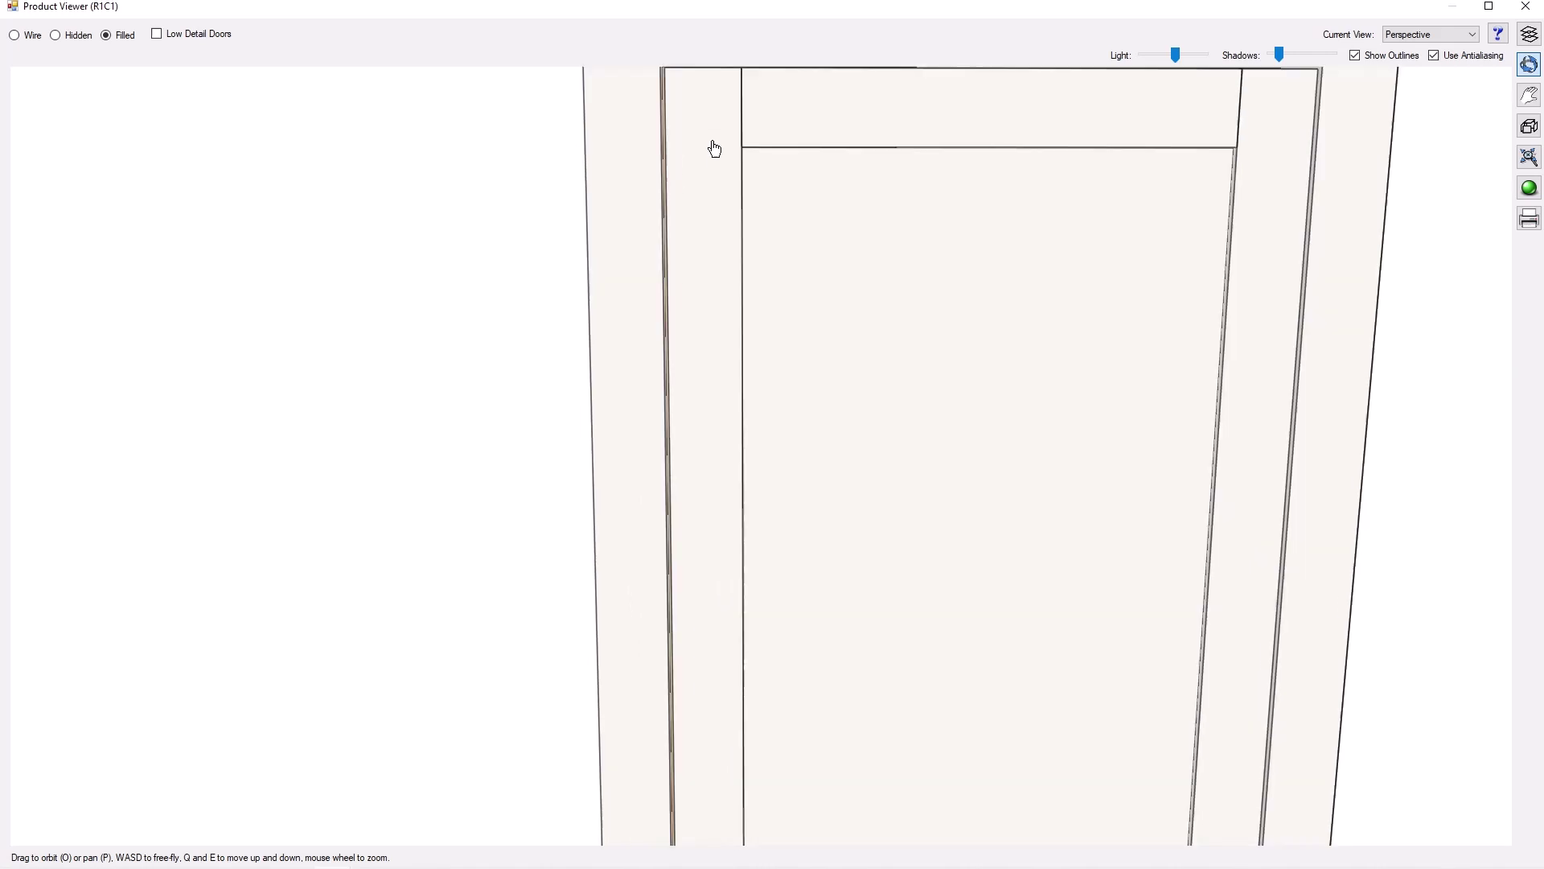
scroll(751, 321, down, 6)
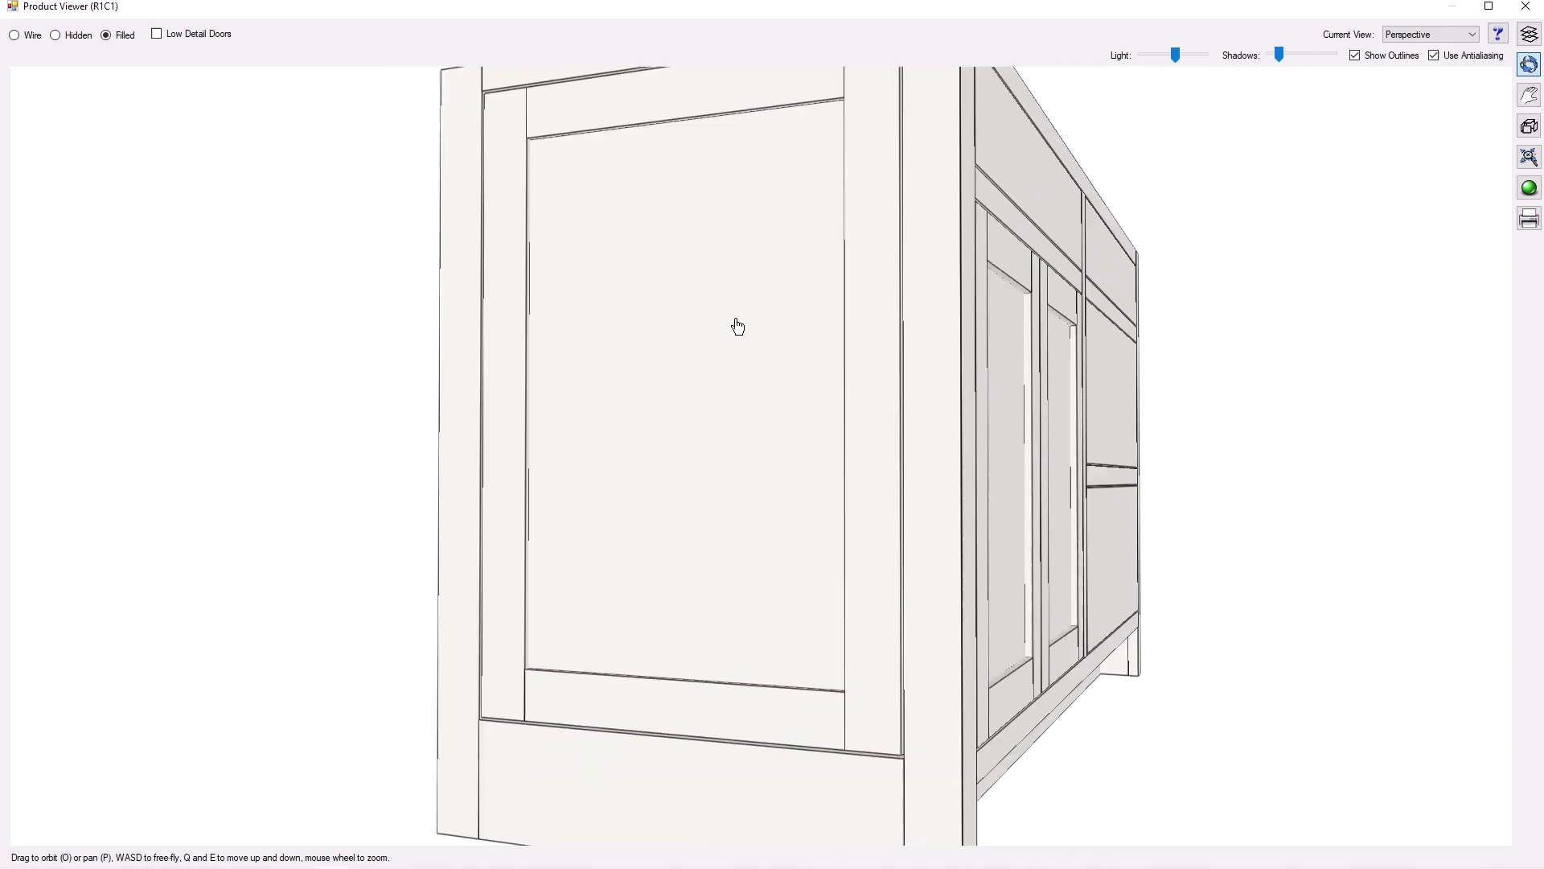
key(d)
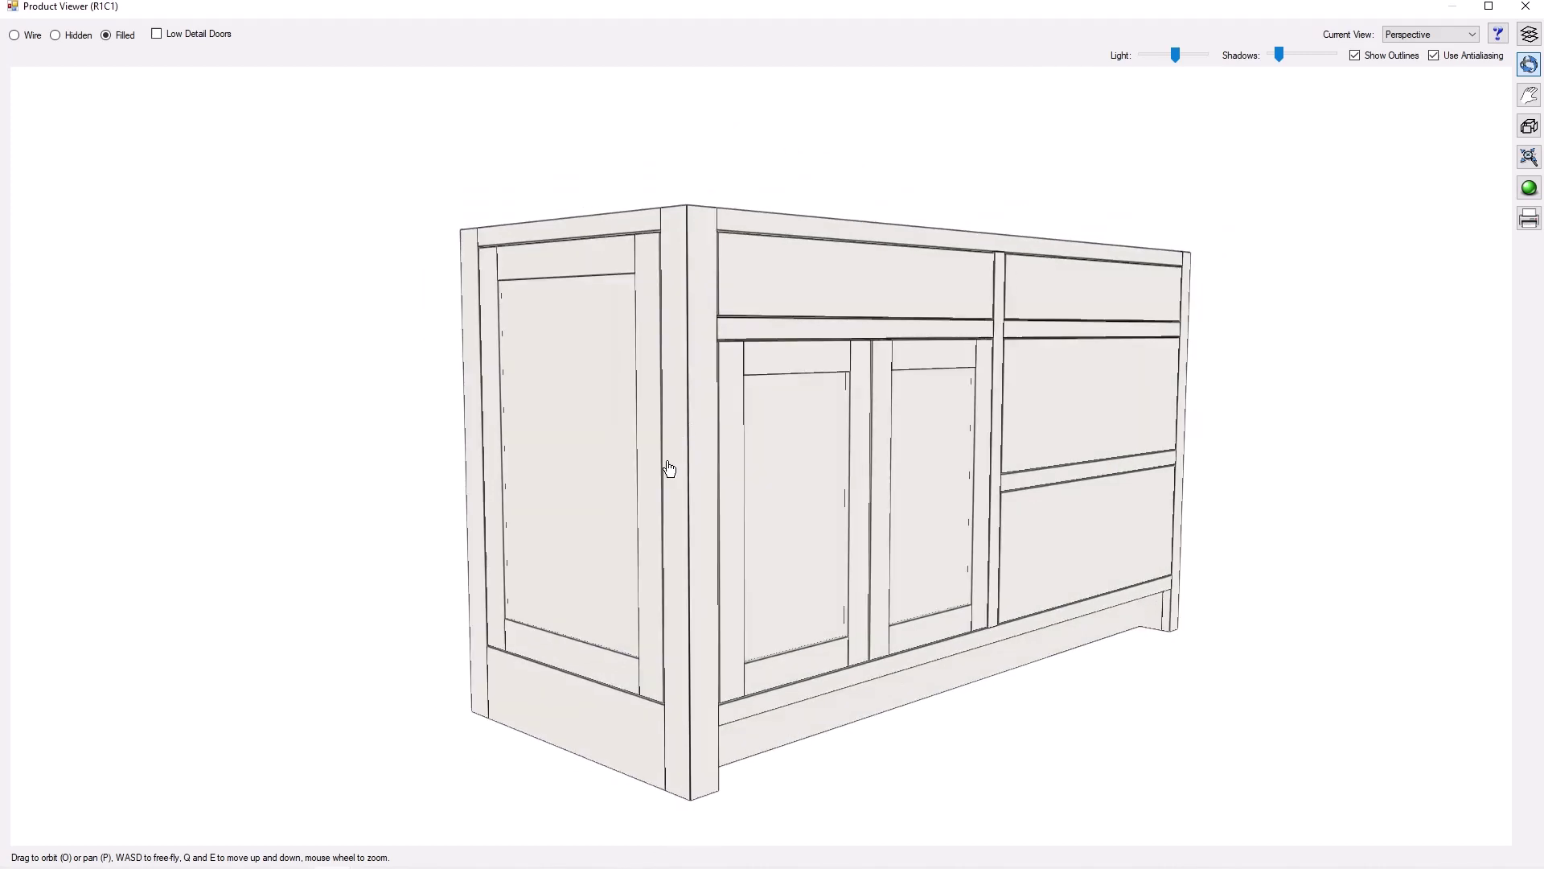
key(d)
key(e)
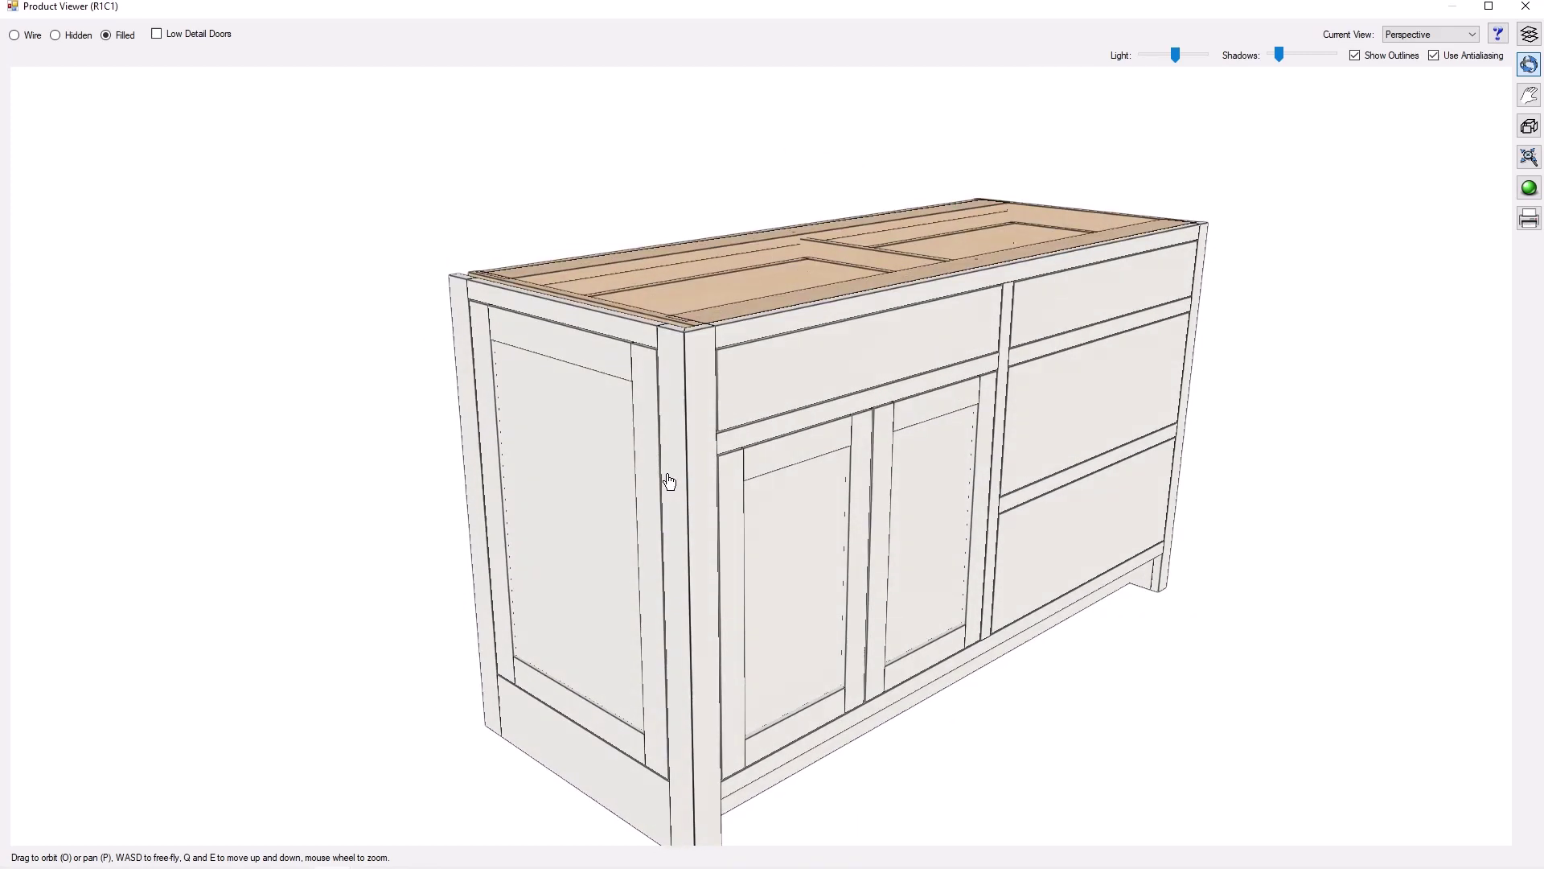
key(w)
key(q)
key(s)
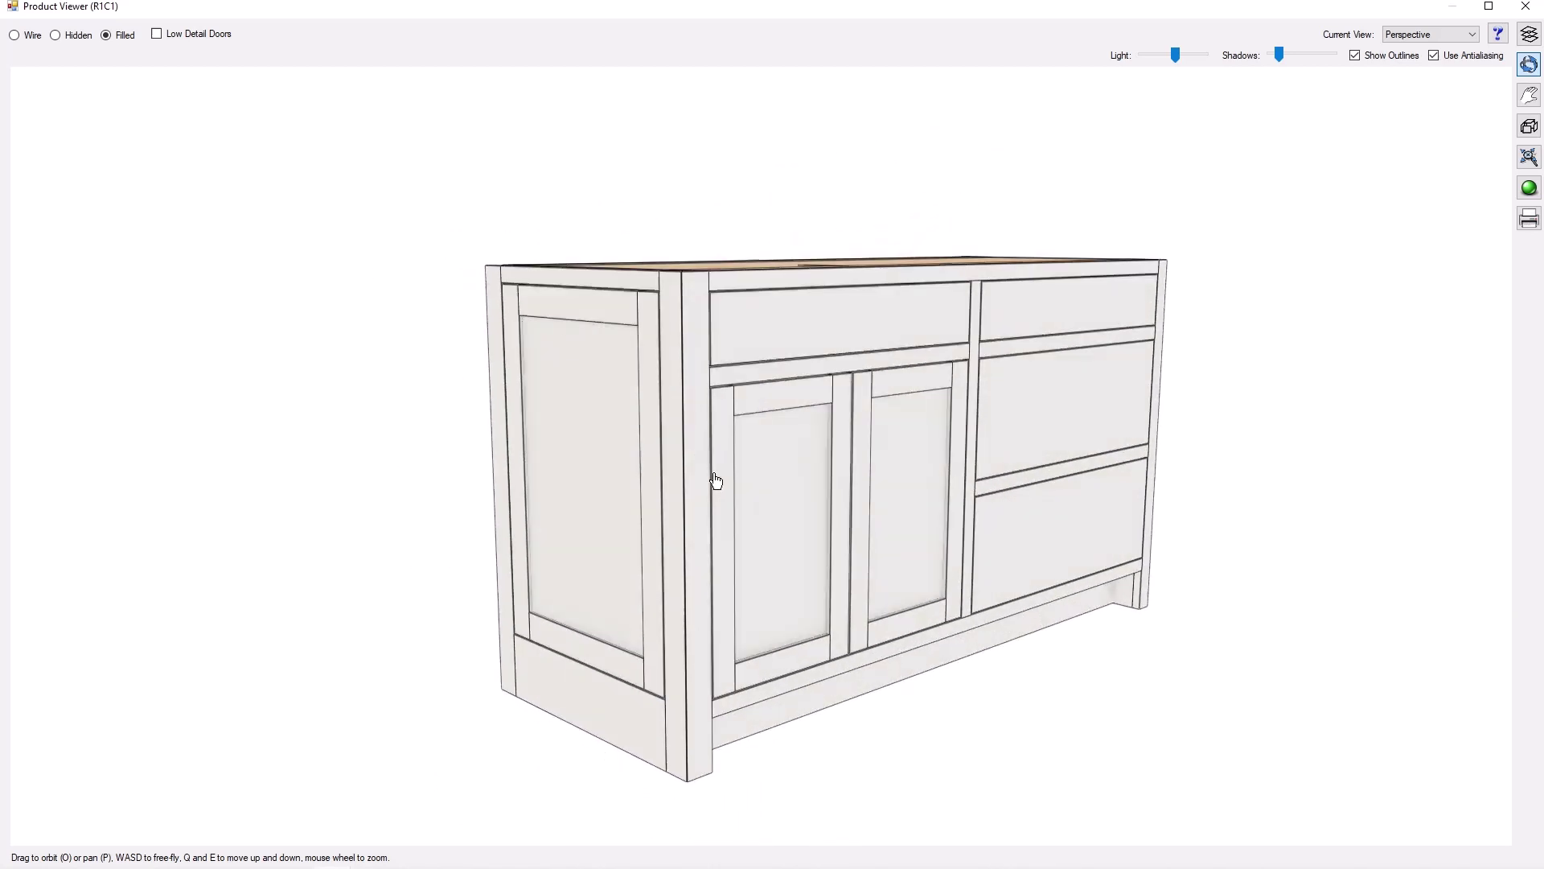
key(q)
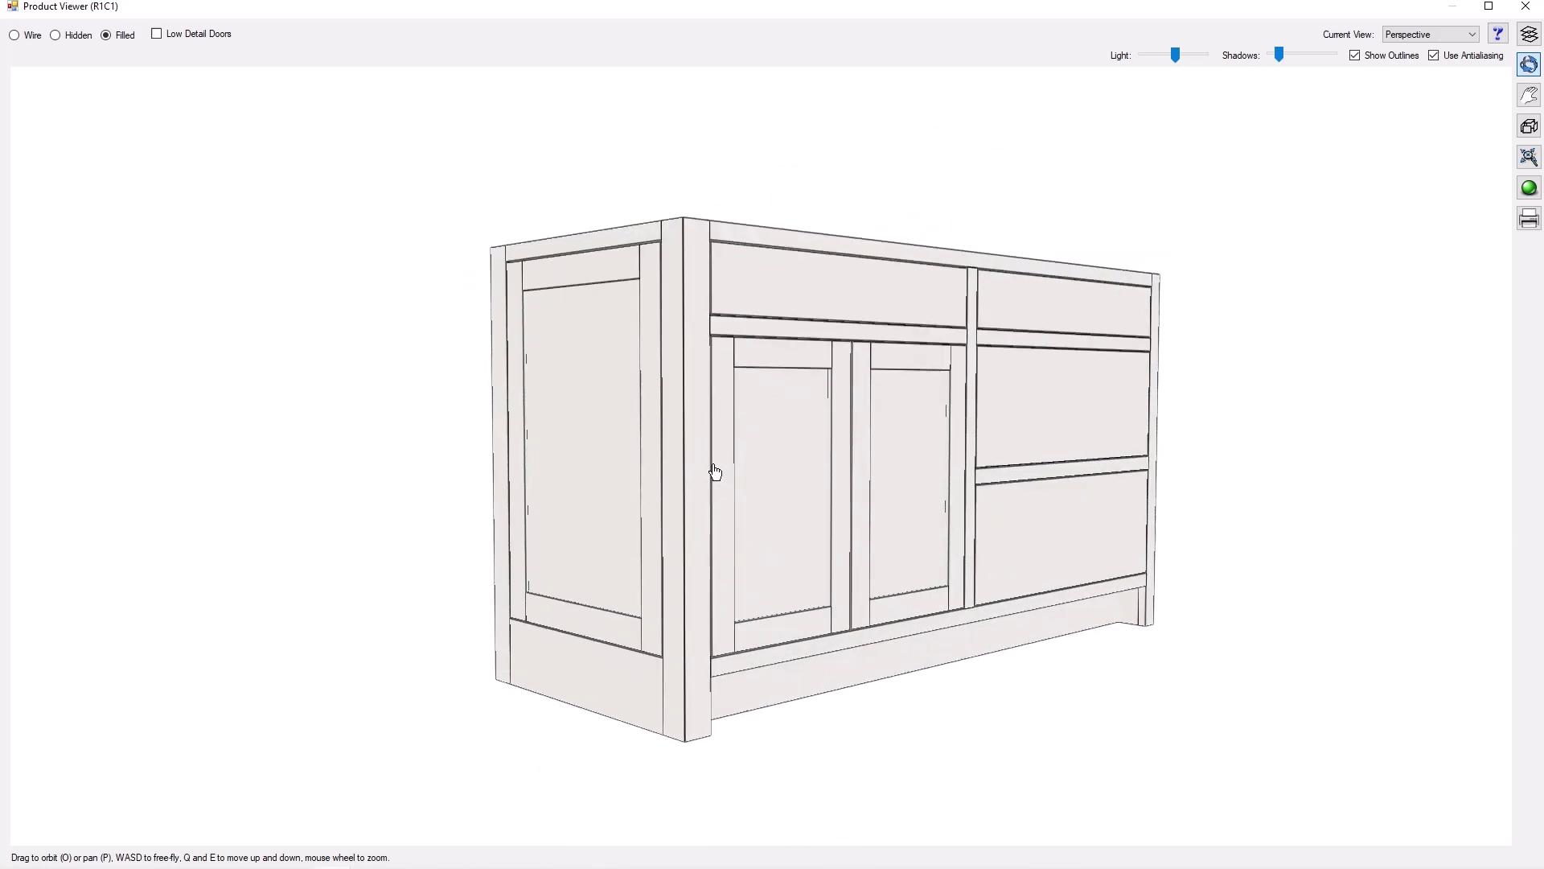
click(1525, 7)
Check the cutlist's 3/4 Maple Board and 1/4 Maple Plywood parts, then reselect the cabinet on the floor plan.
click(620, 55)
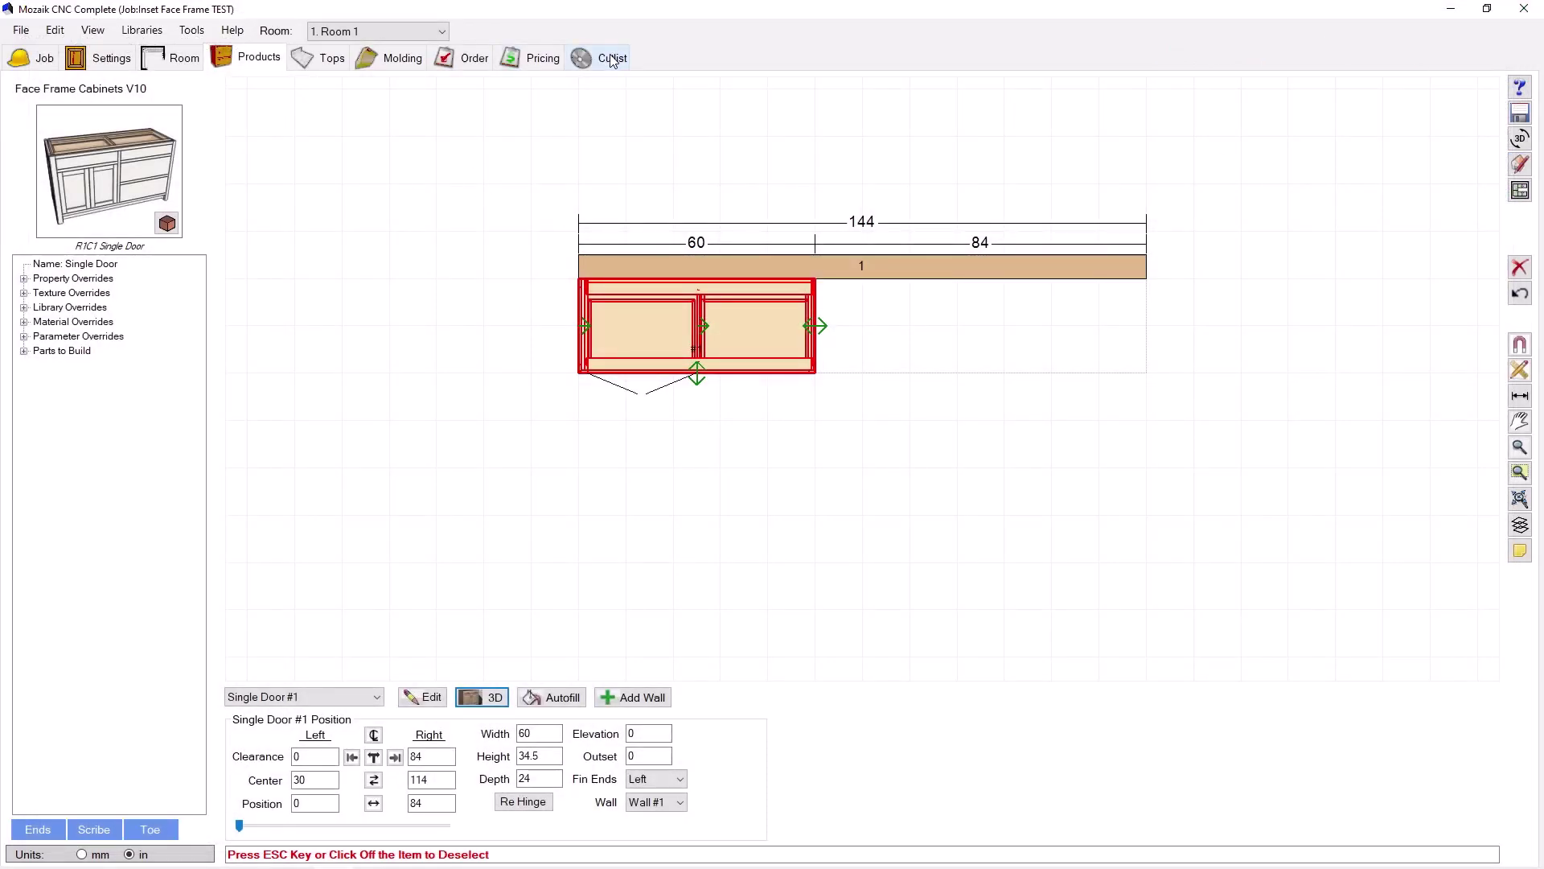
click(336, 97)
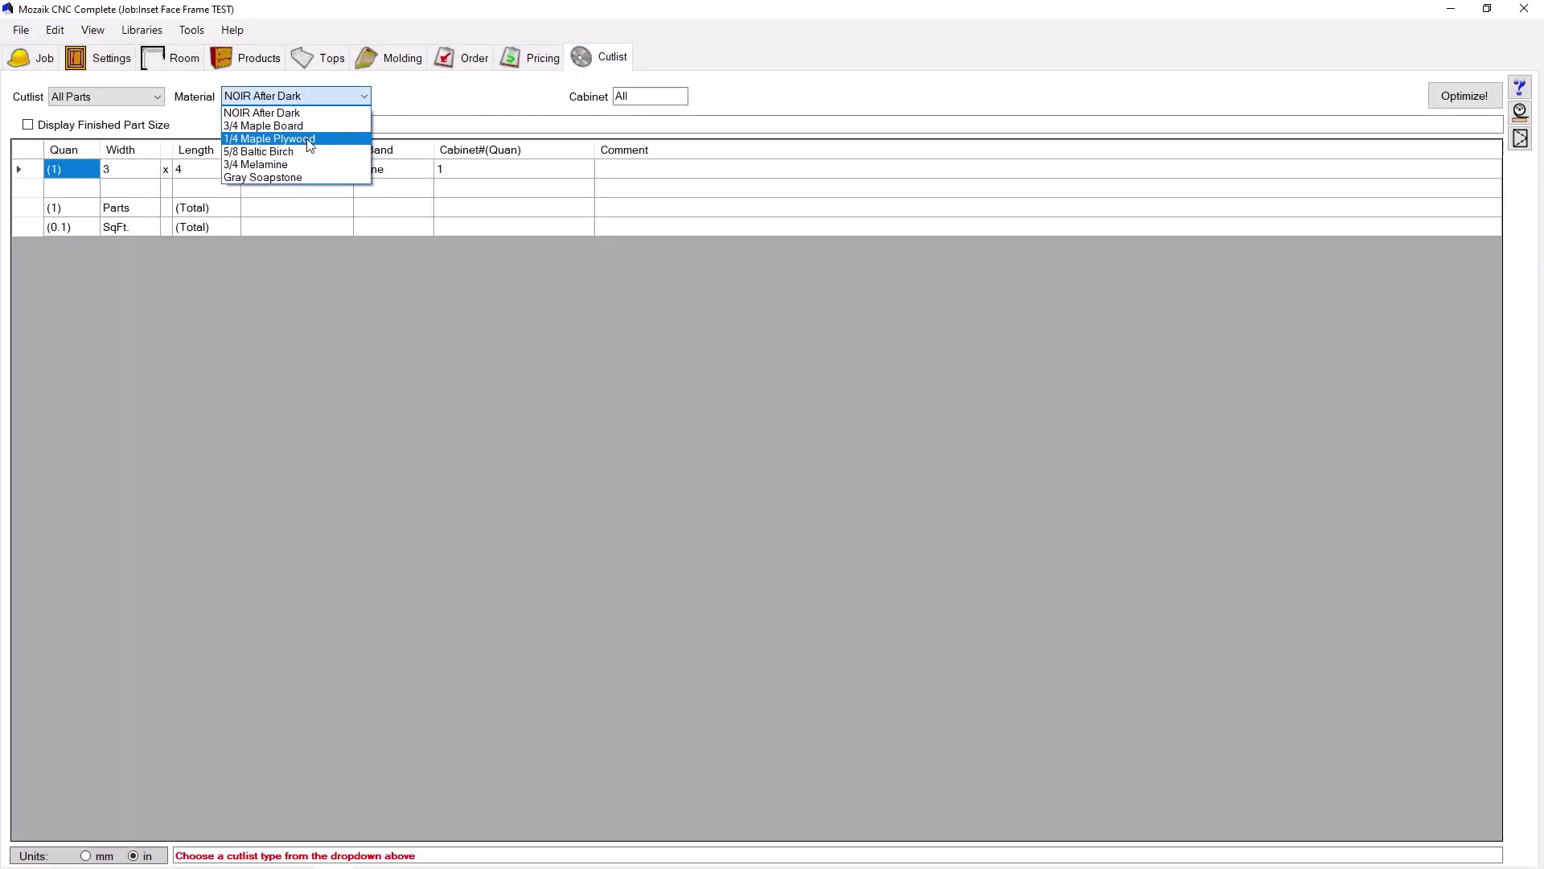
click(290, 133)
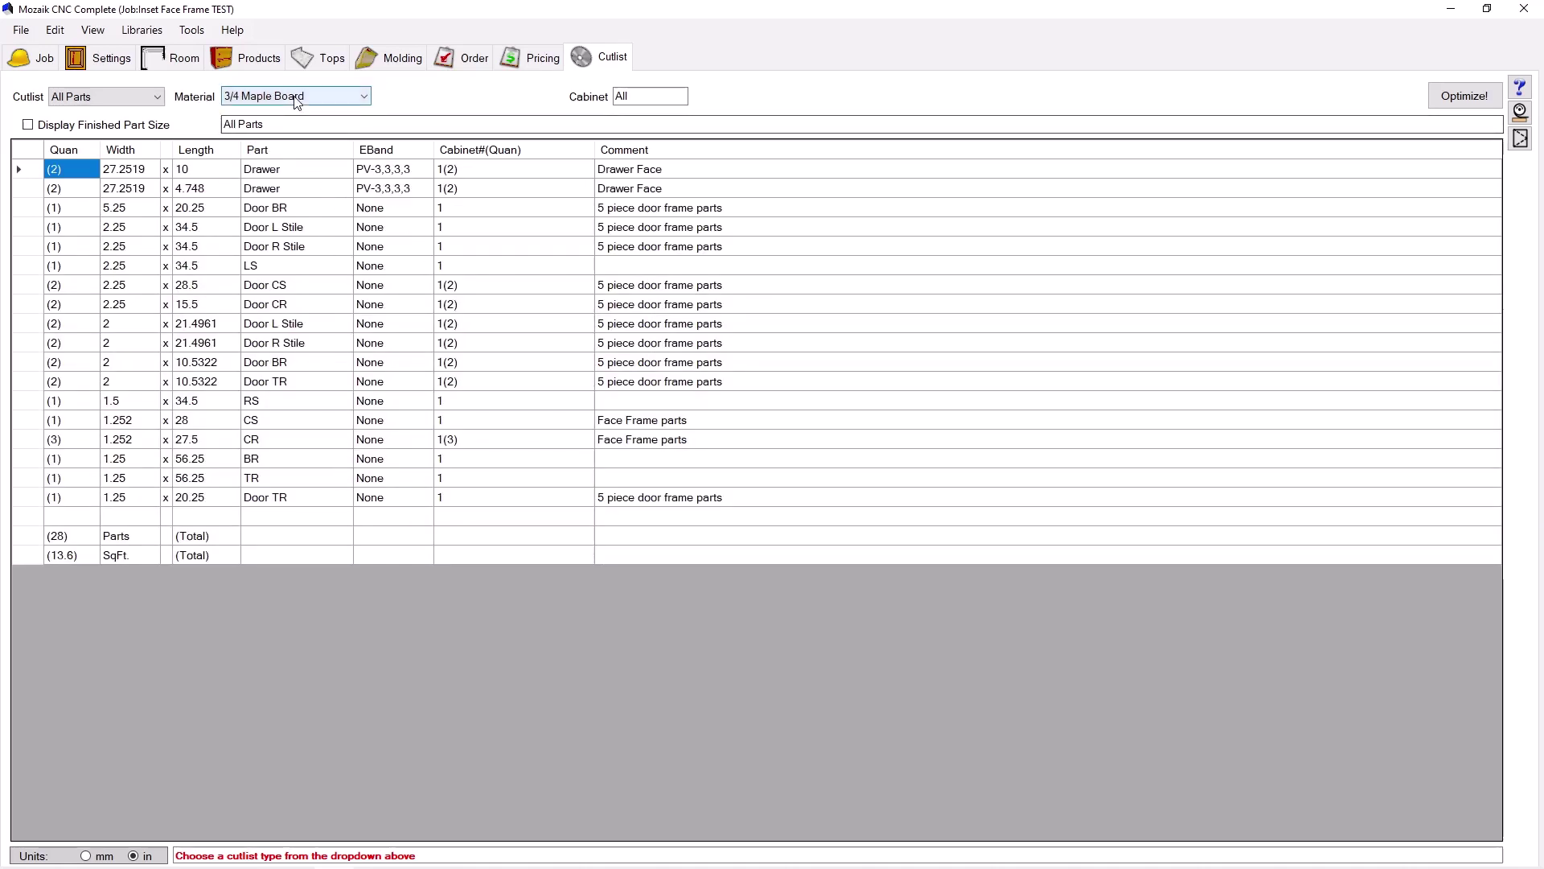
click(117, 288)
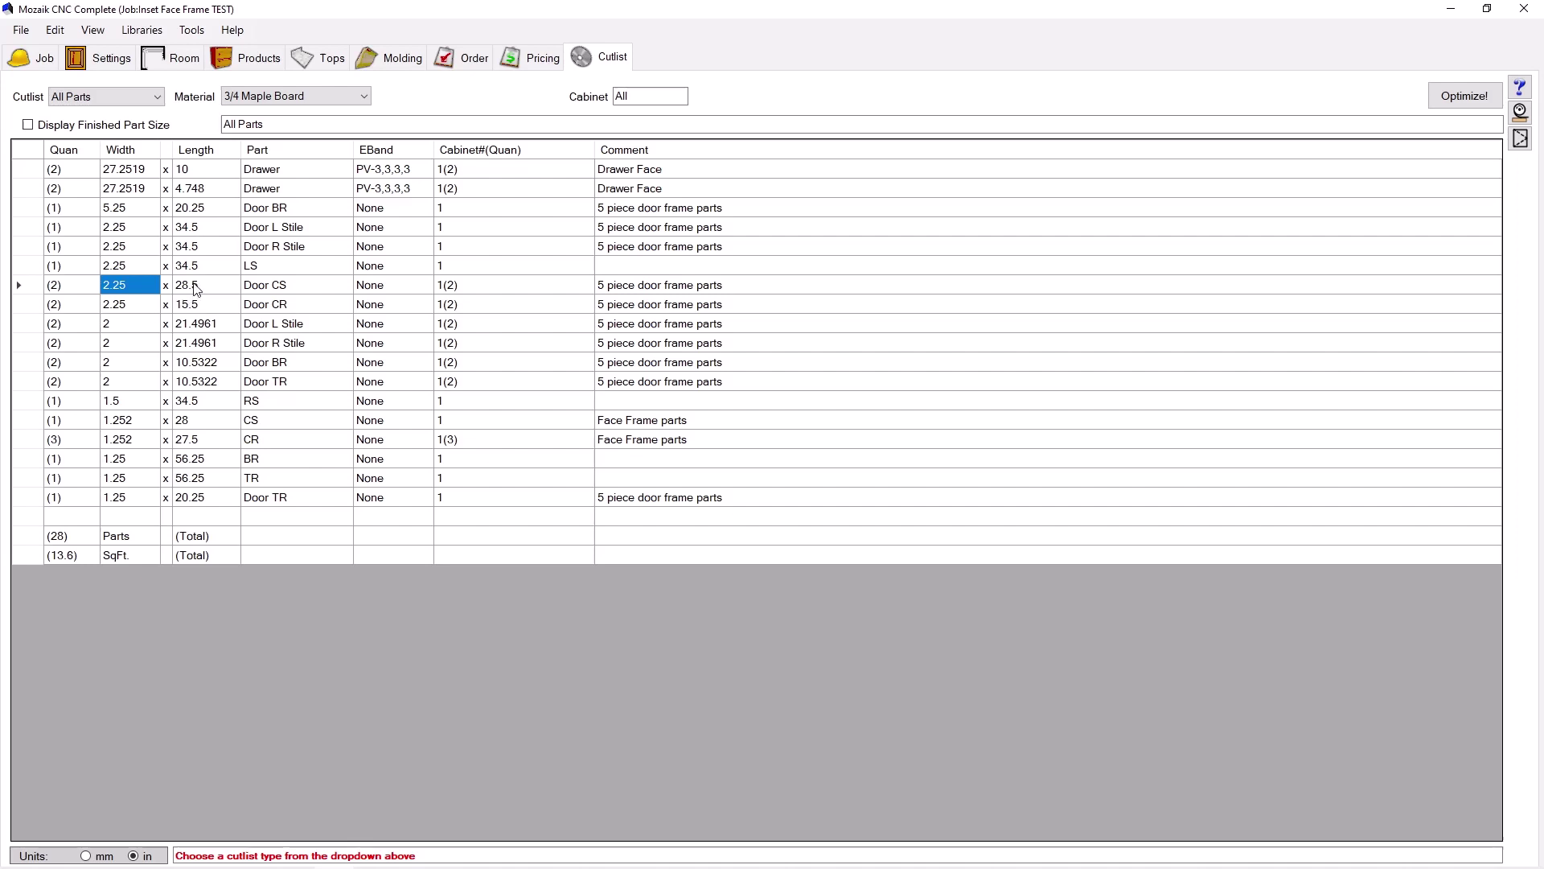
click(296, 104)
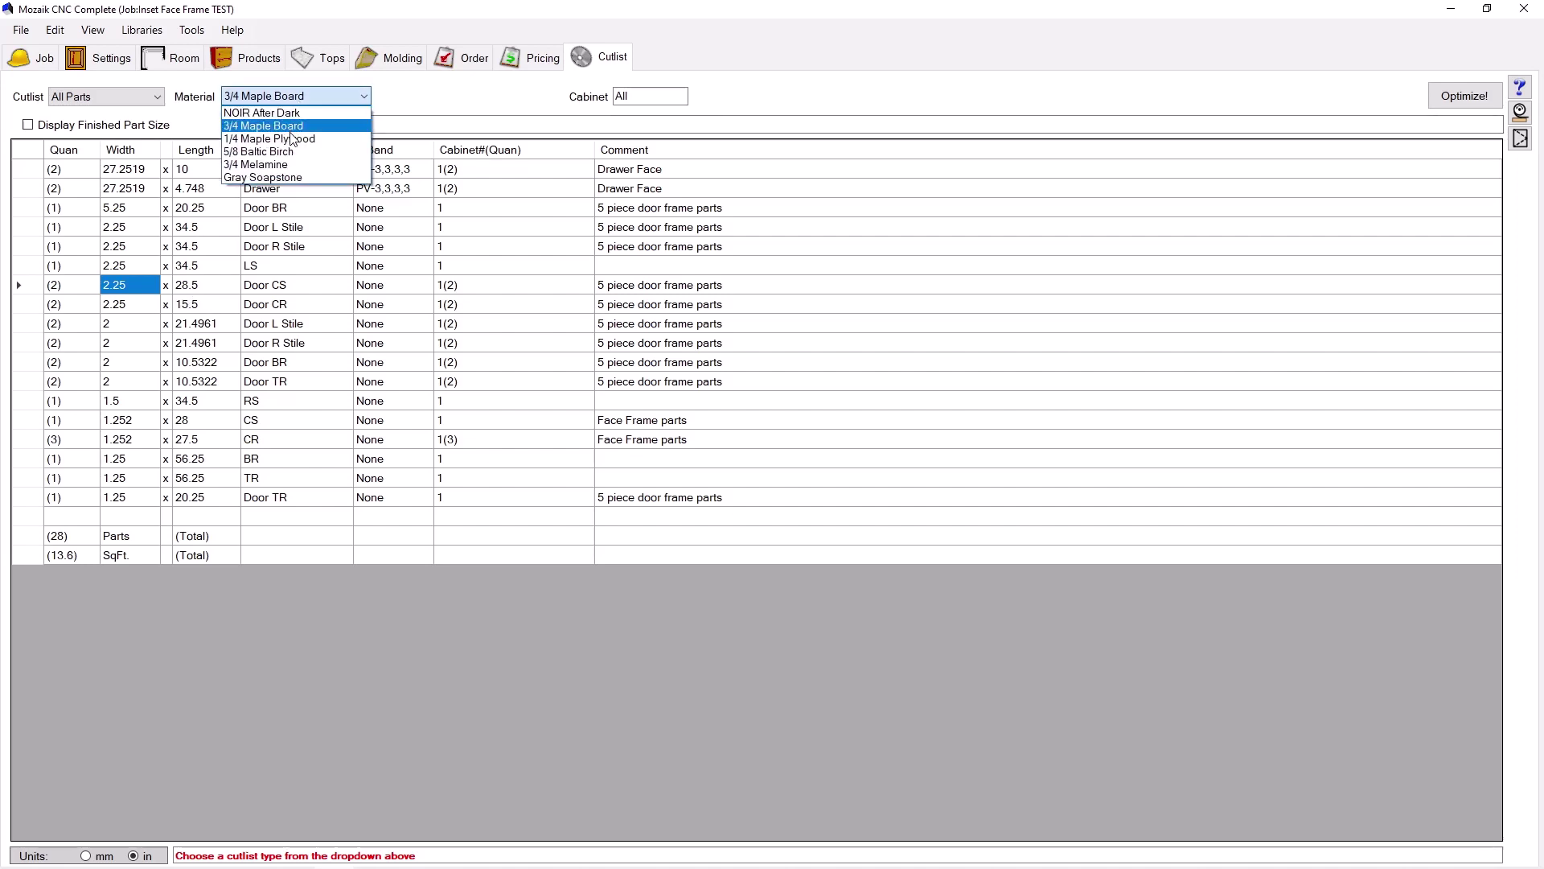
click(289, 157)
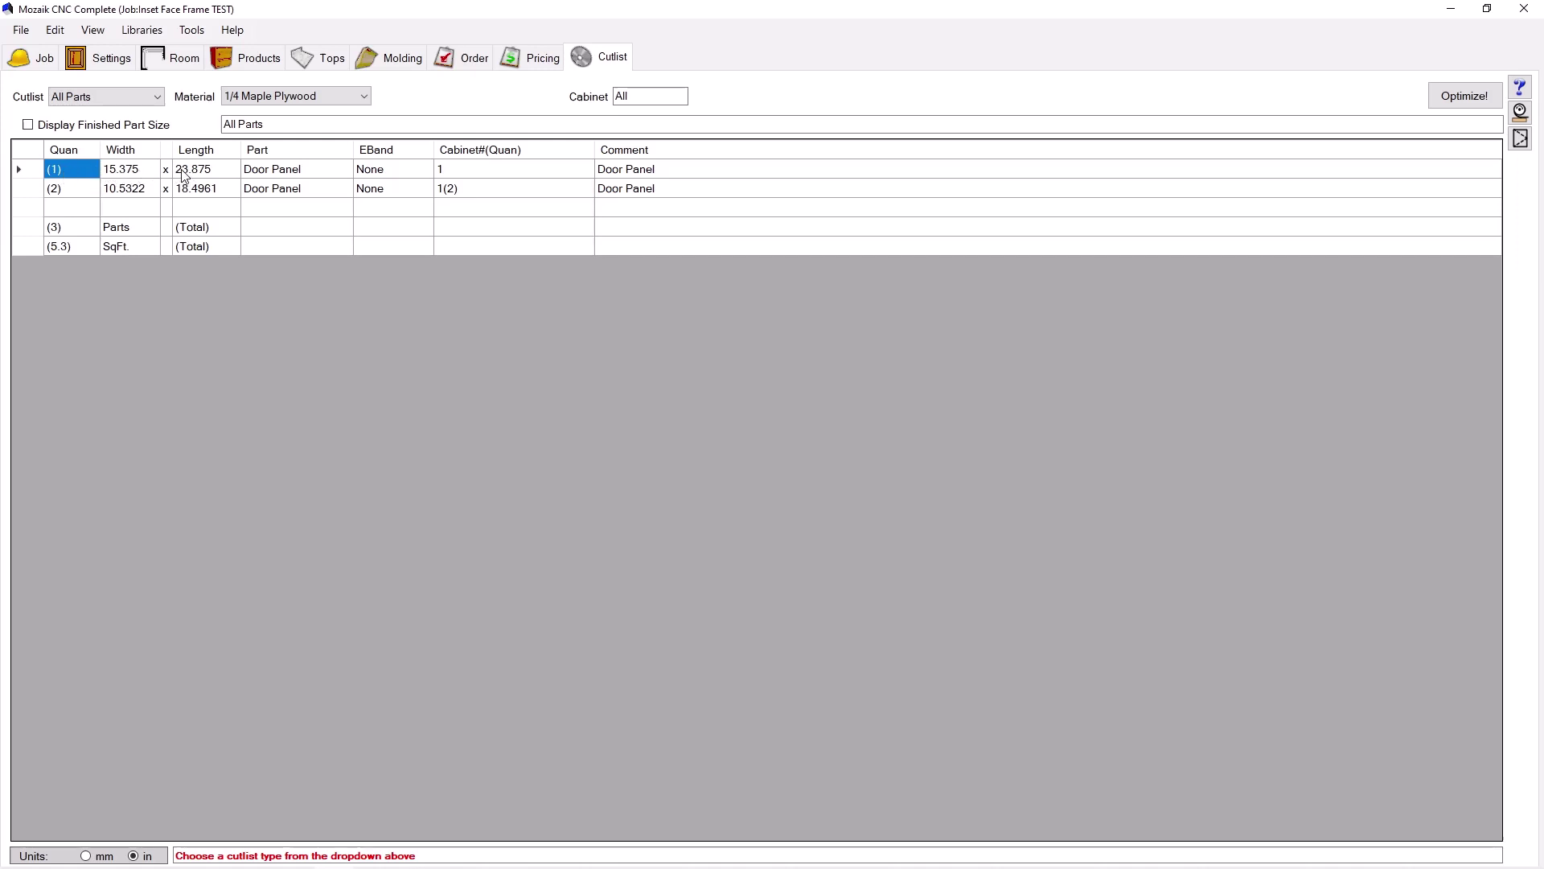
click(250, 58)
click(700, 356)
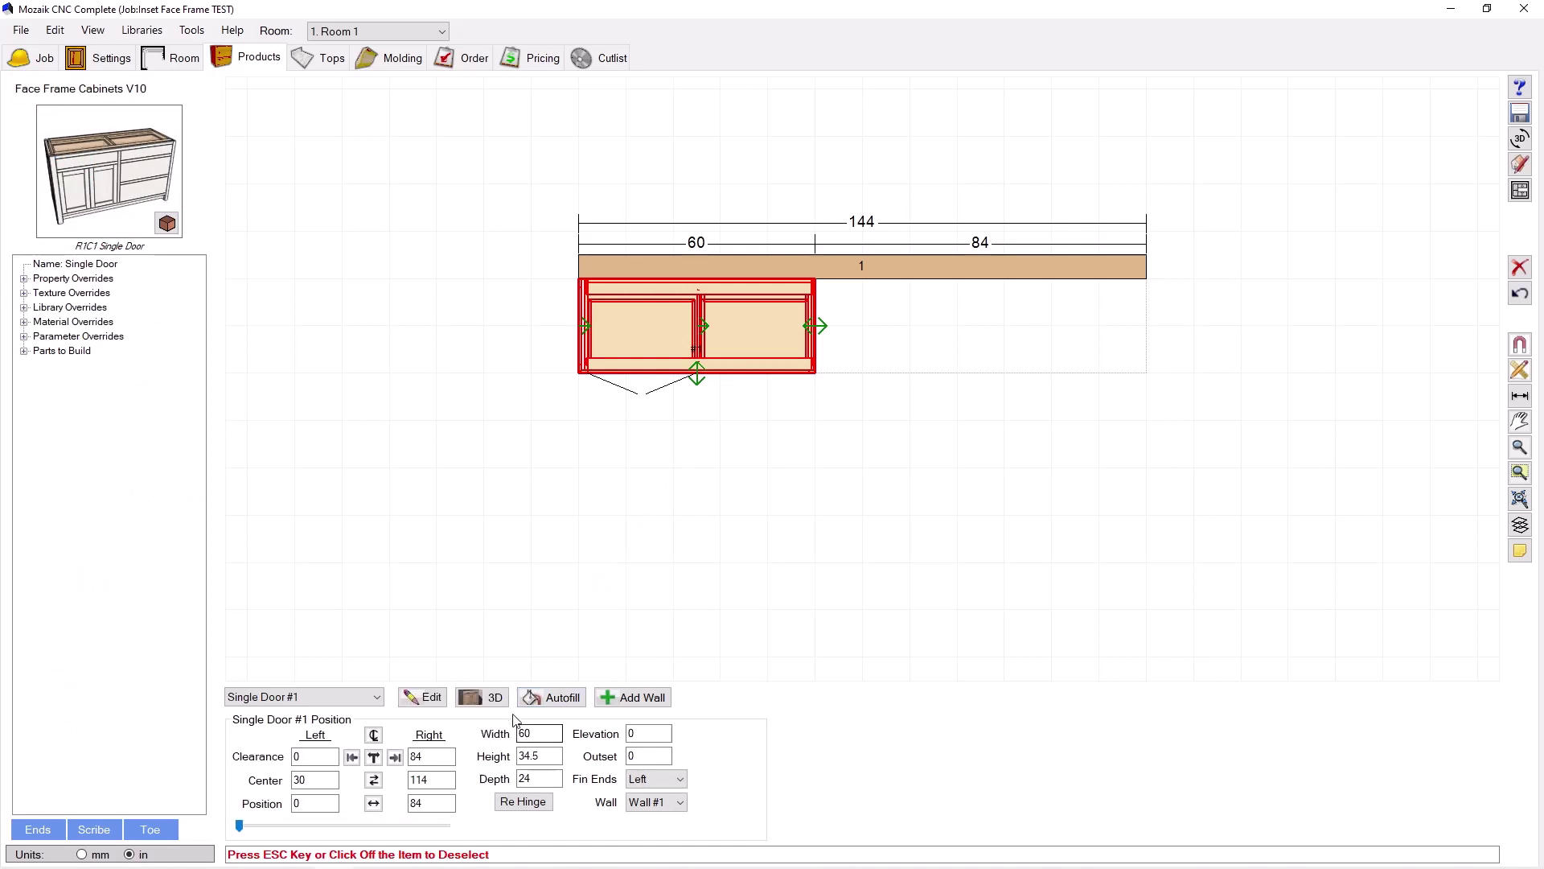